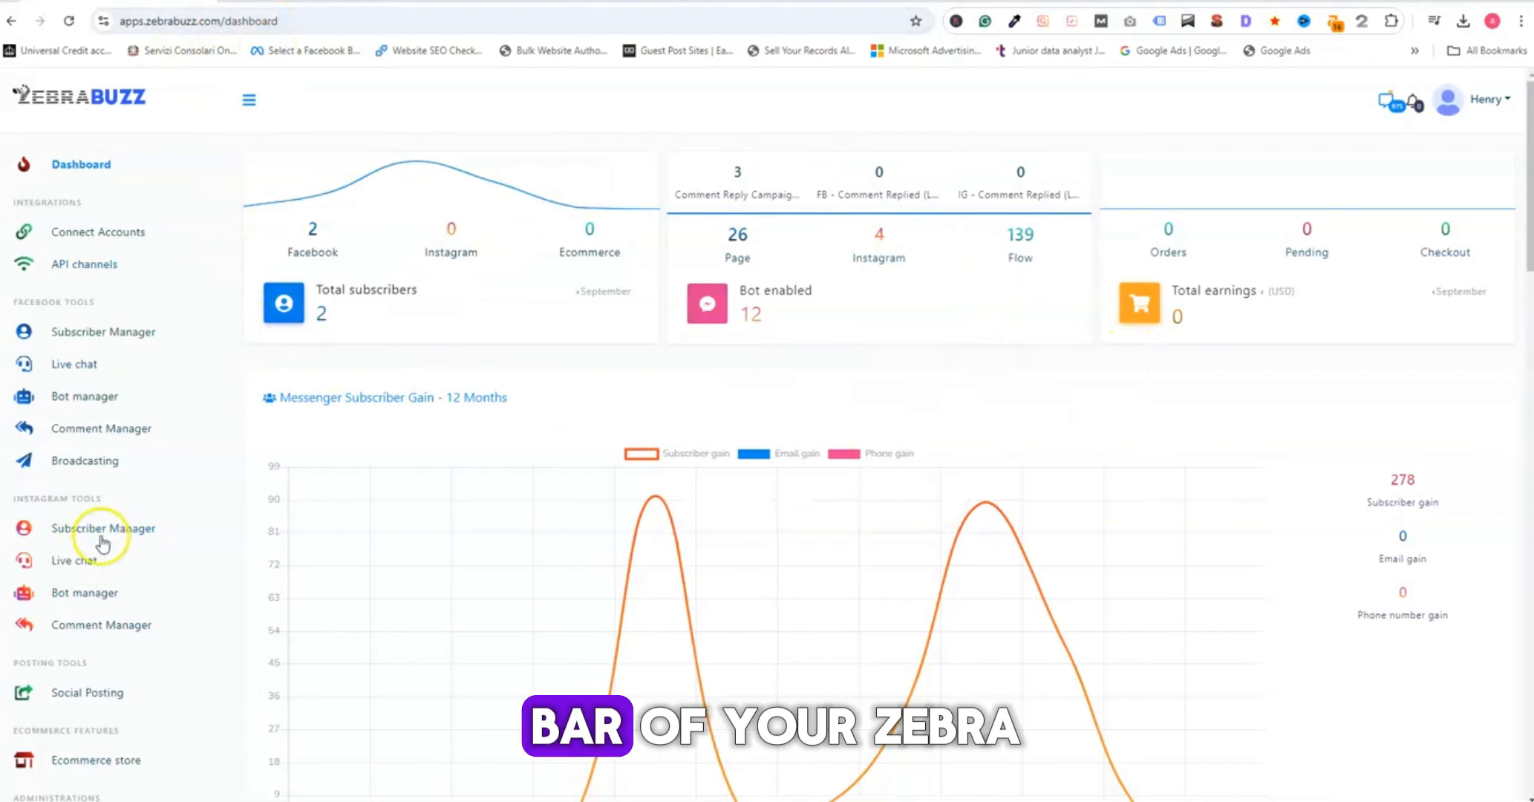
- Open the opt-in form builder from the Facebook Broadcasting tools and start a new opt-in form
scroll(120, 589, down, 1)
scroll(135, 556, up, 1)
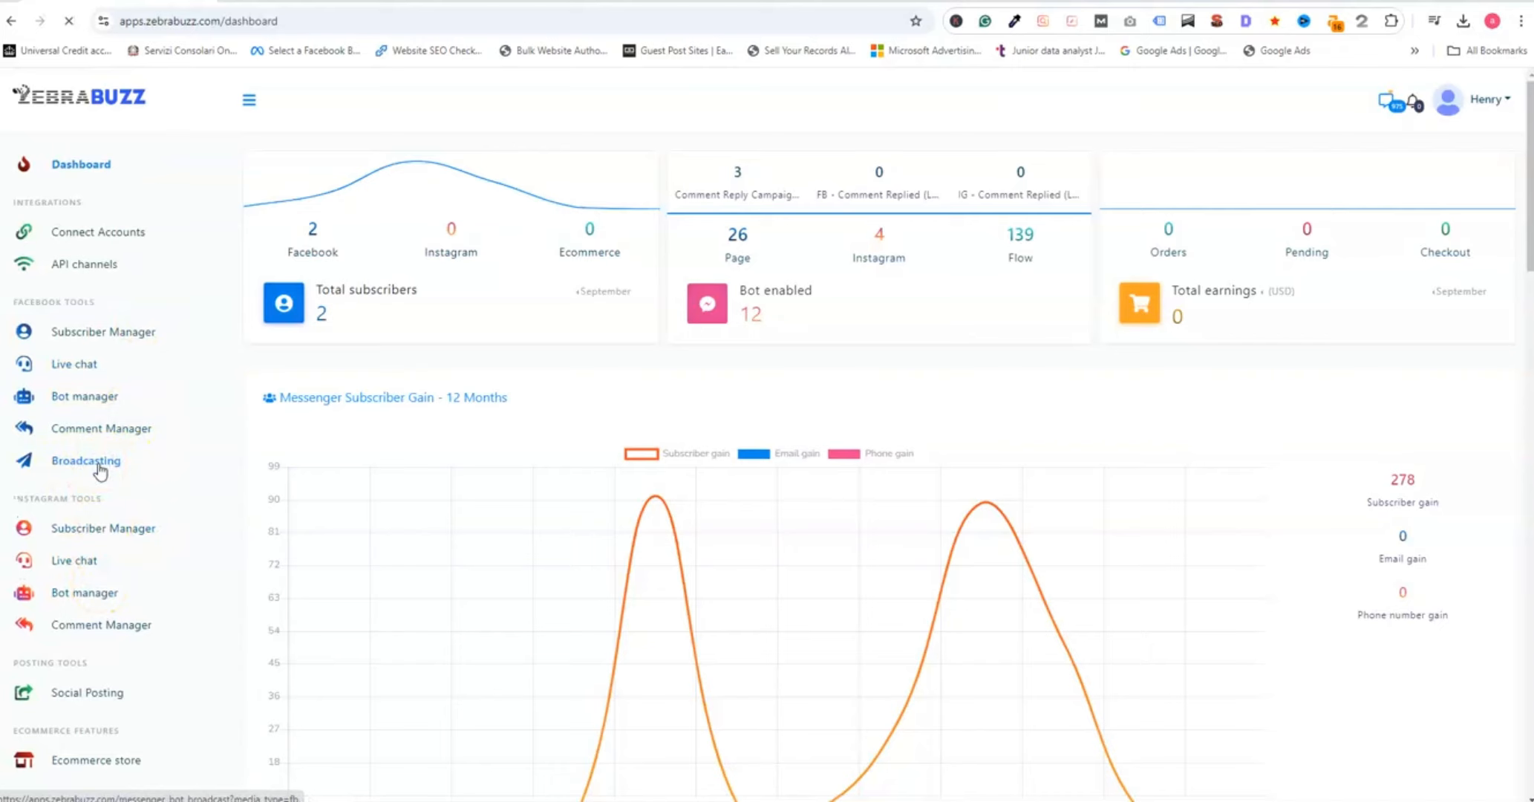
click(101, 540)
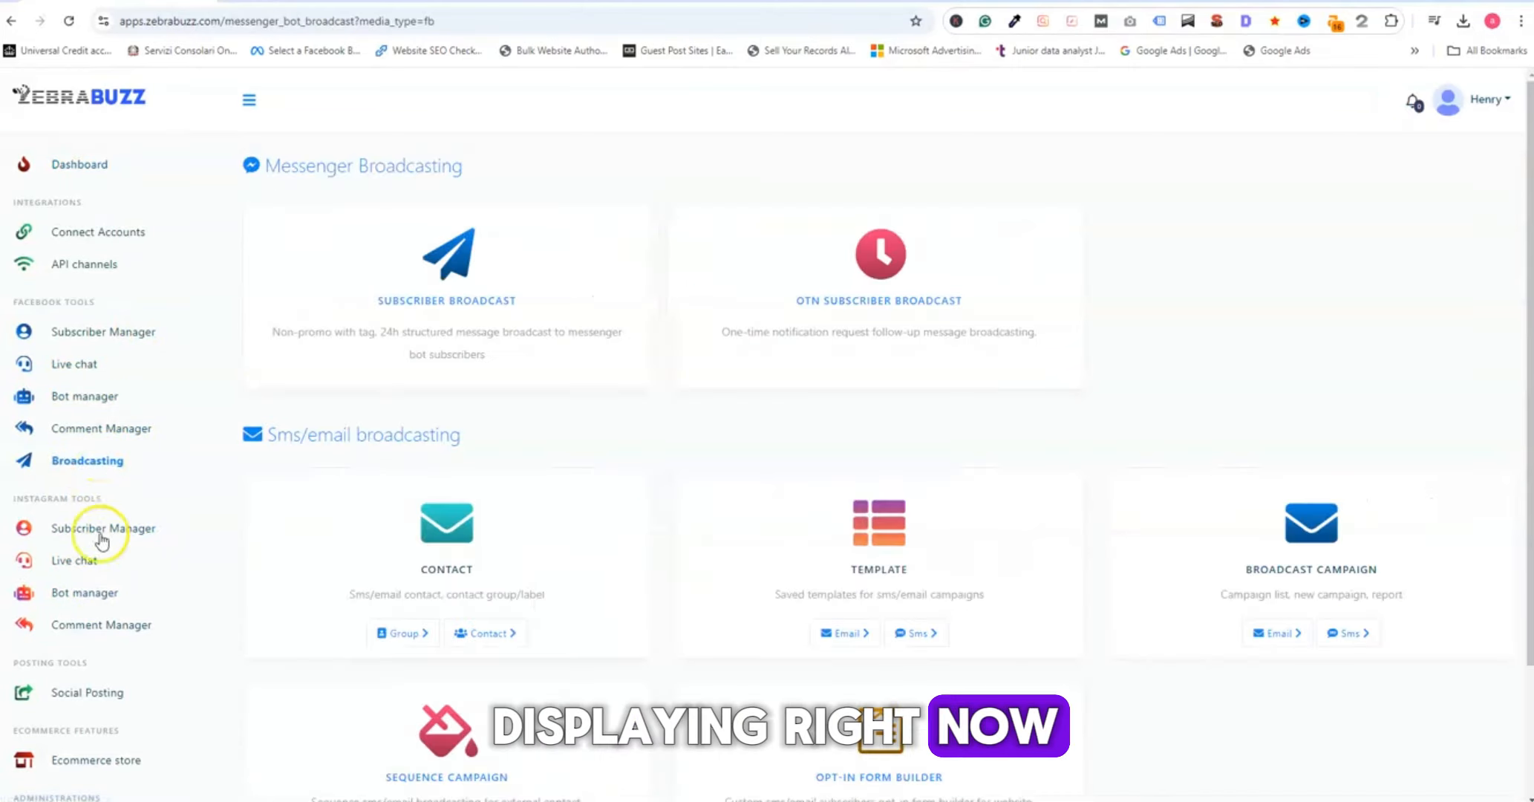
scroll(1200, 746, down, 2)
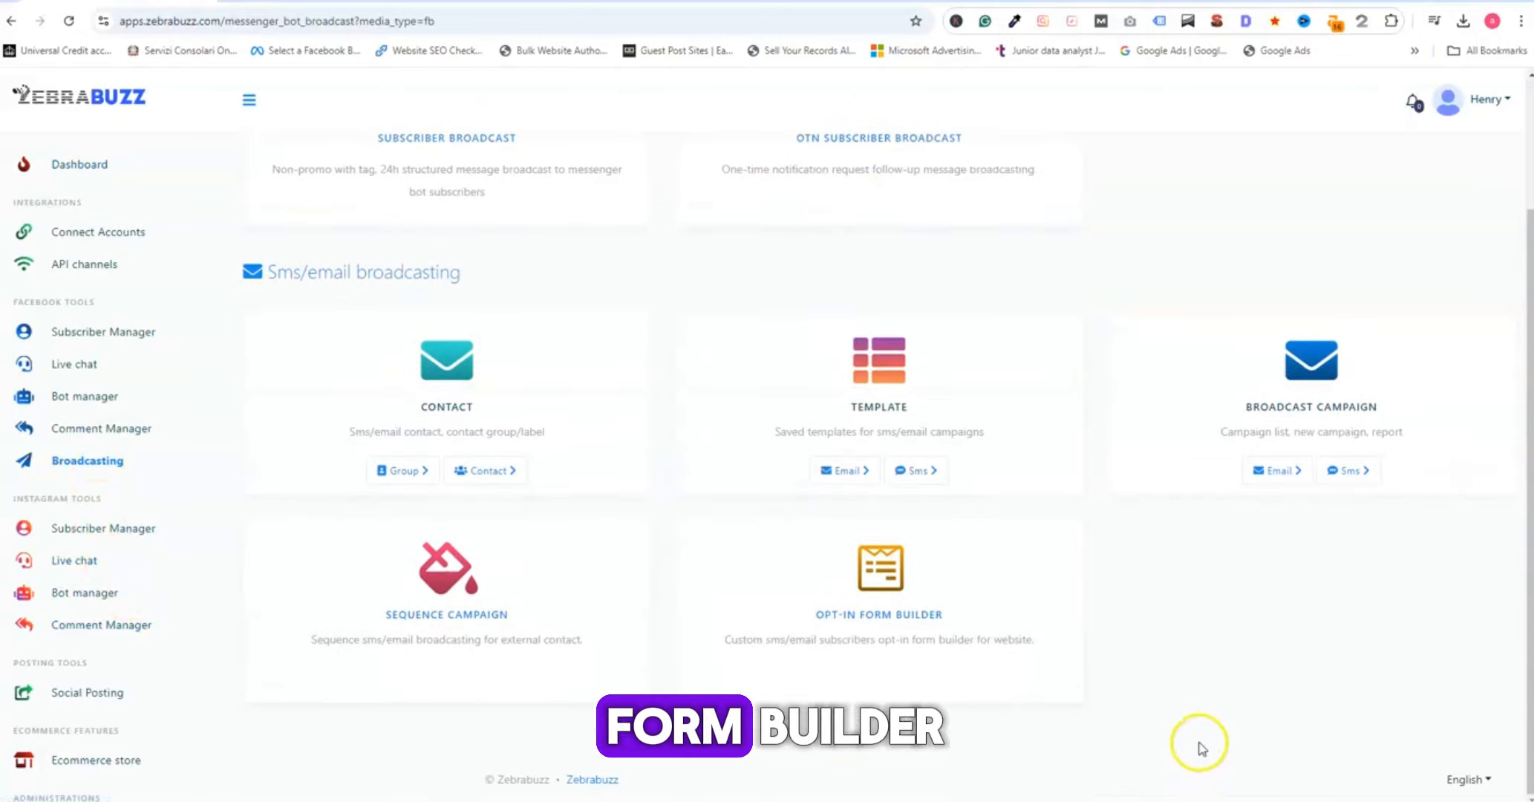
click(870, 623)
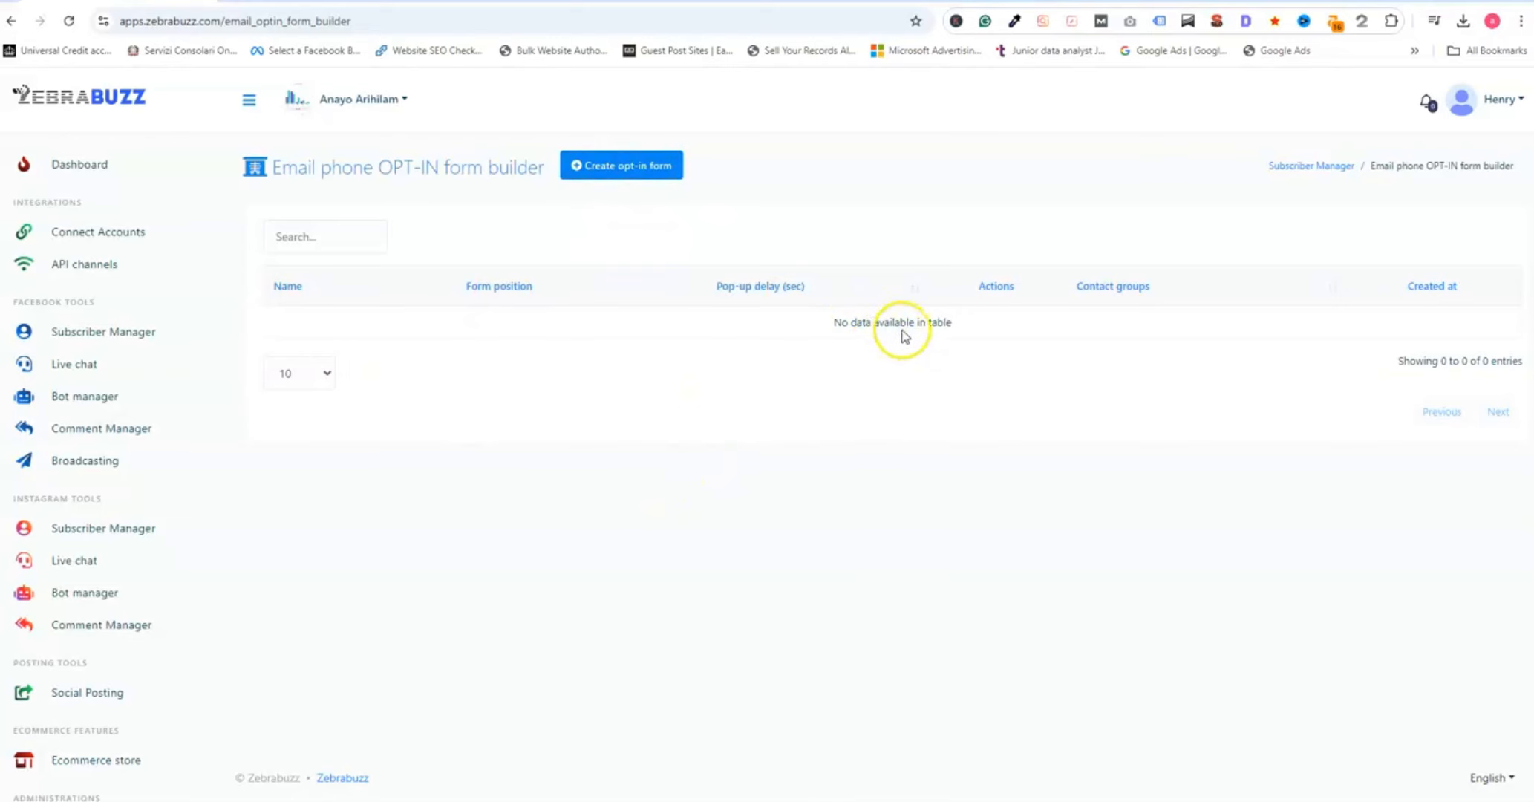
click(628, 171)
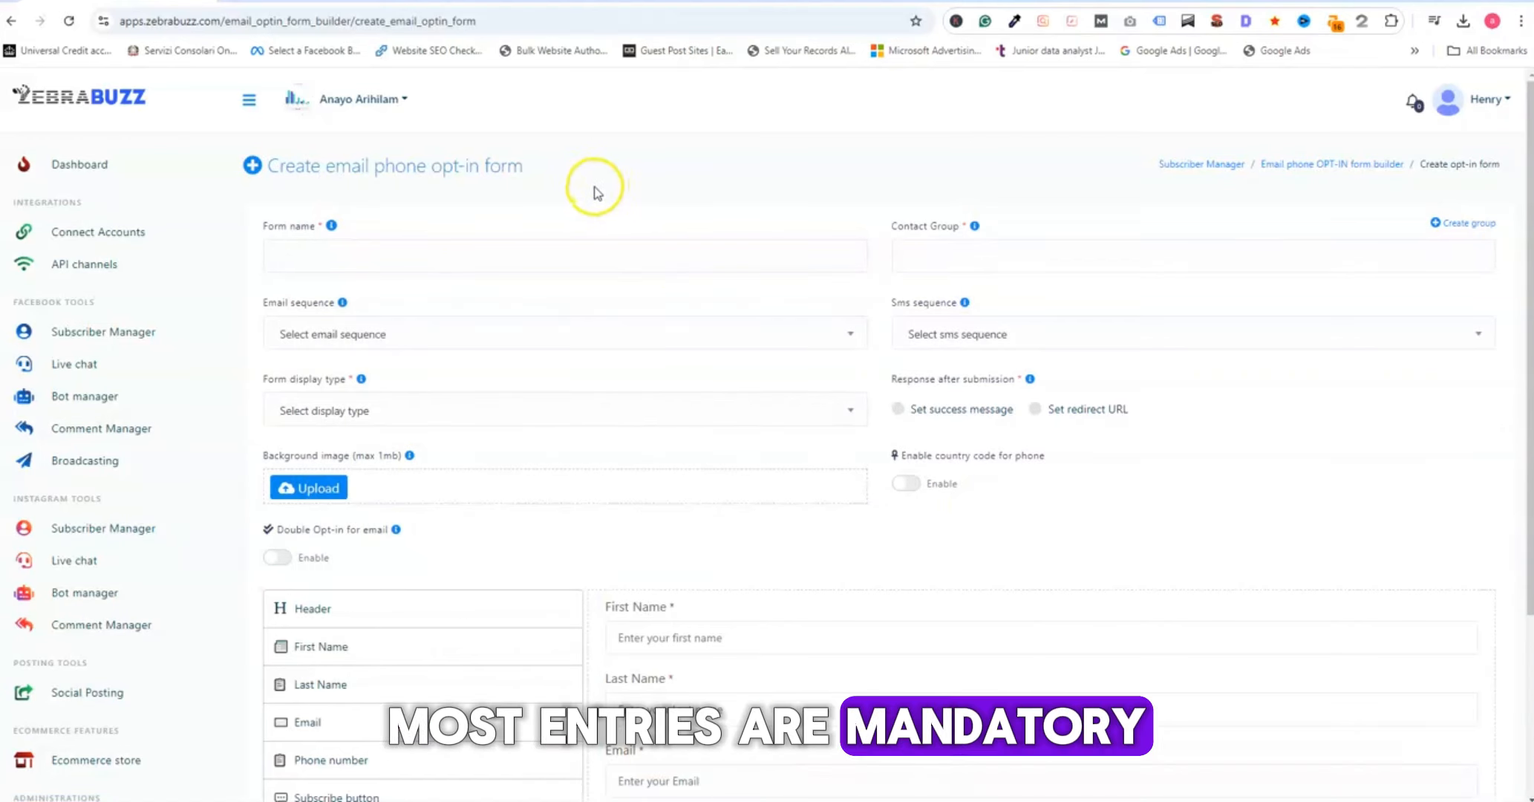
- Name the opt-in form "Test Business Growth"
click(446, 257)
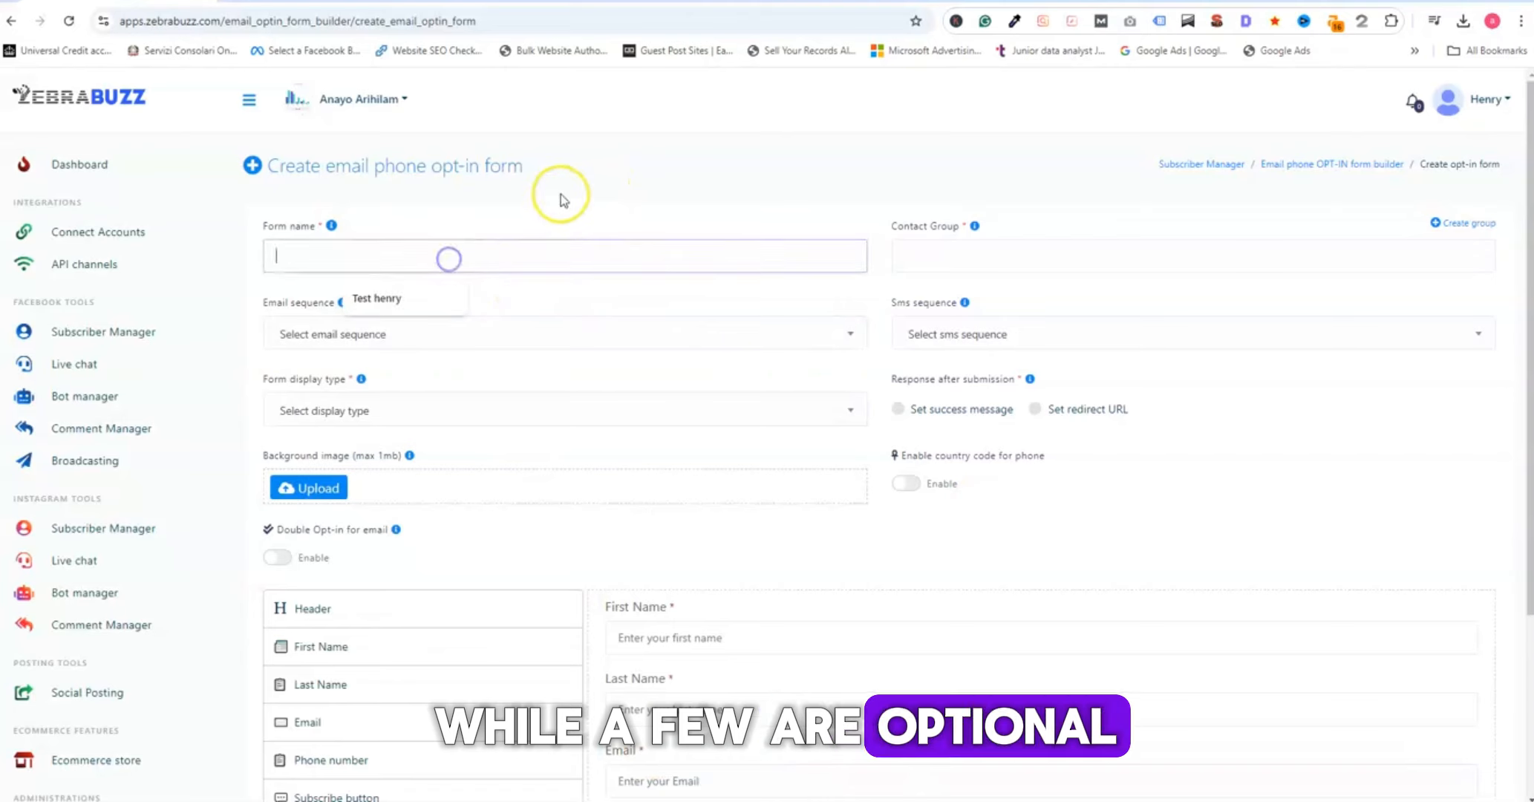
text(Test)
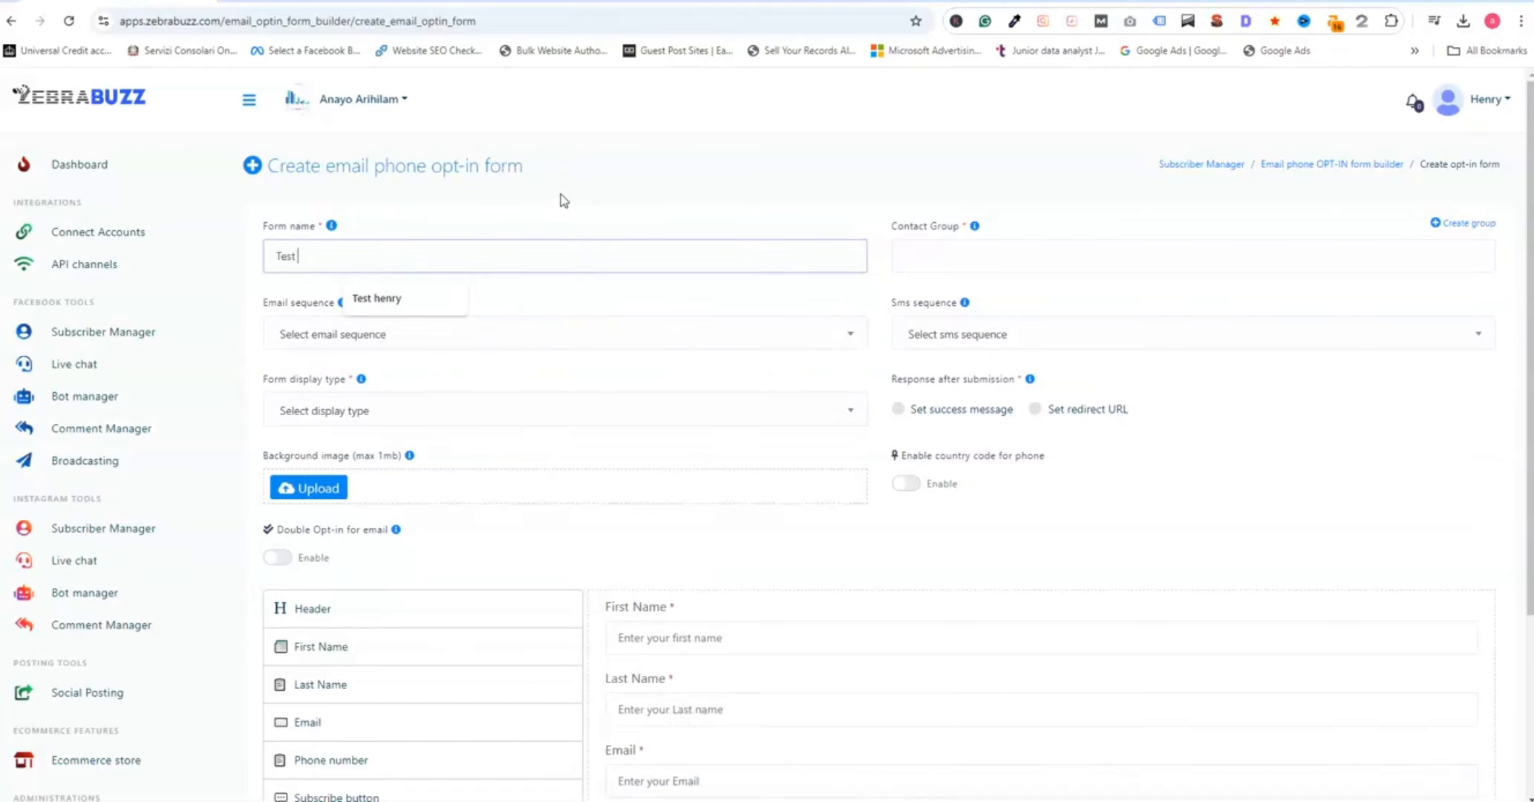
text( Business)
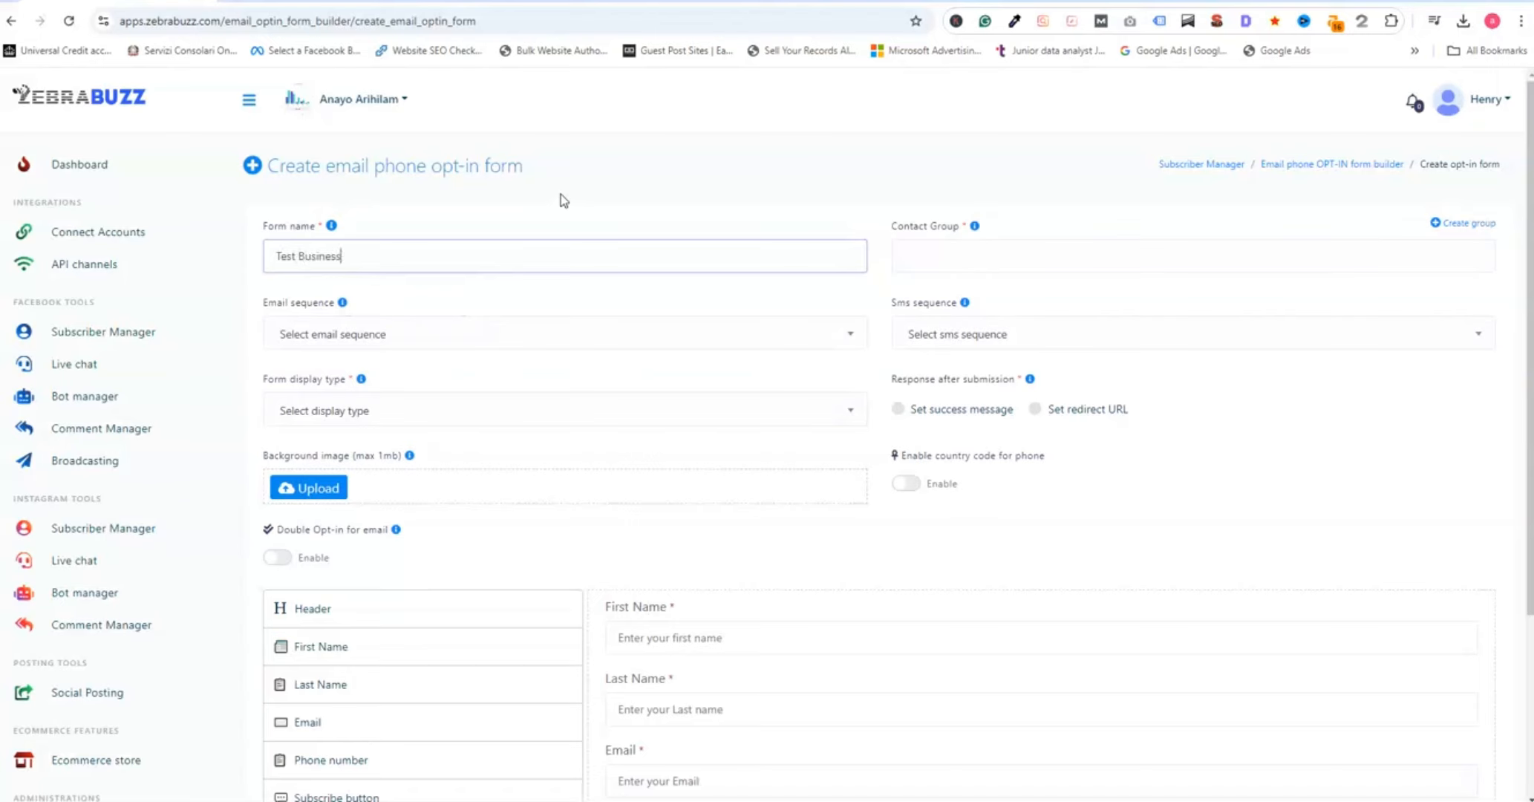
text( Growth)
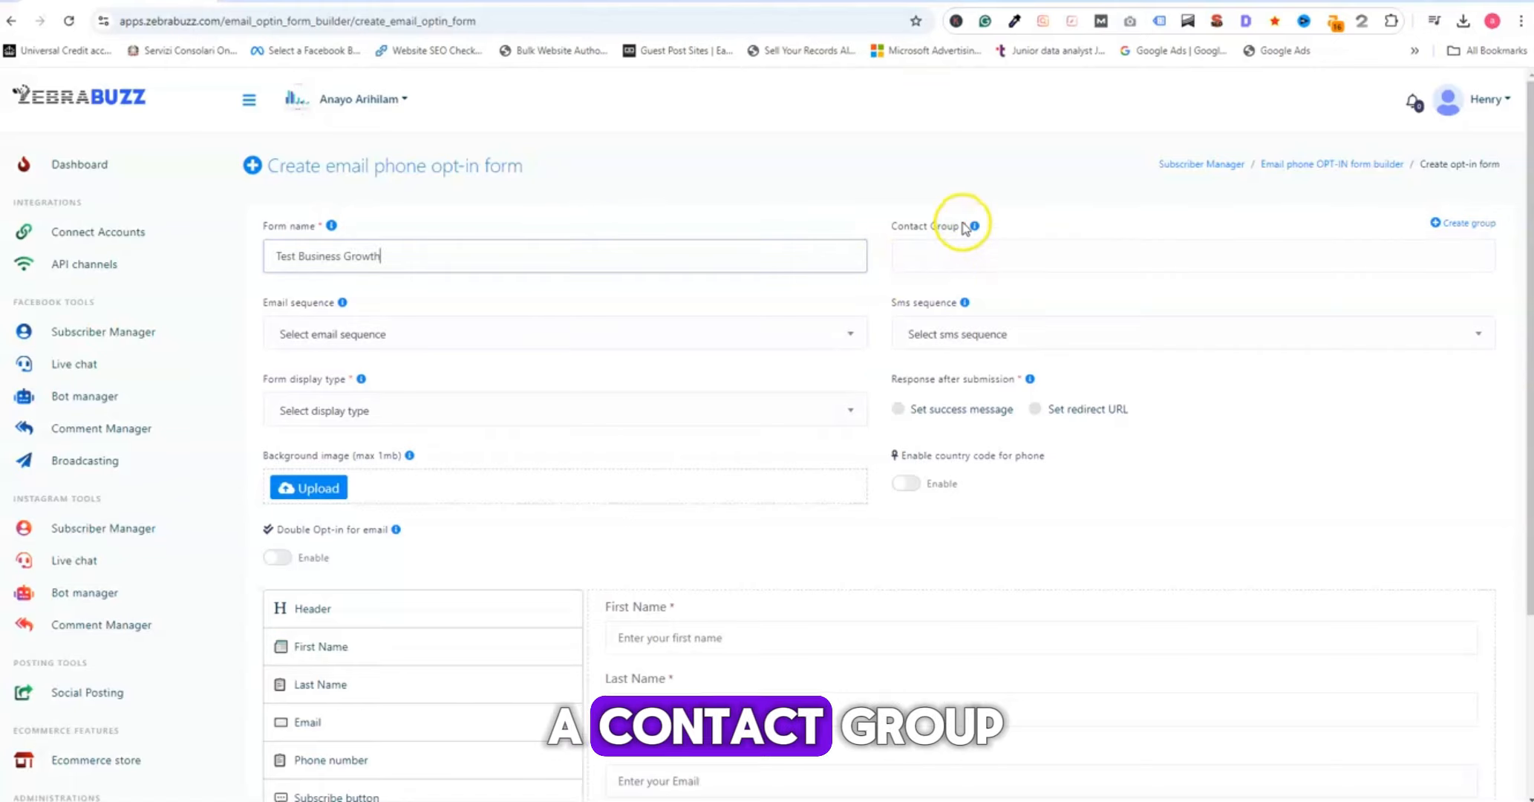
- Create a new contact group named "testgrowth" for the form
click(1467, 223)
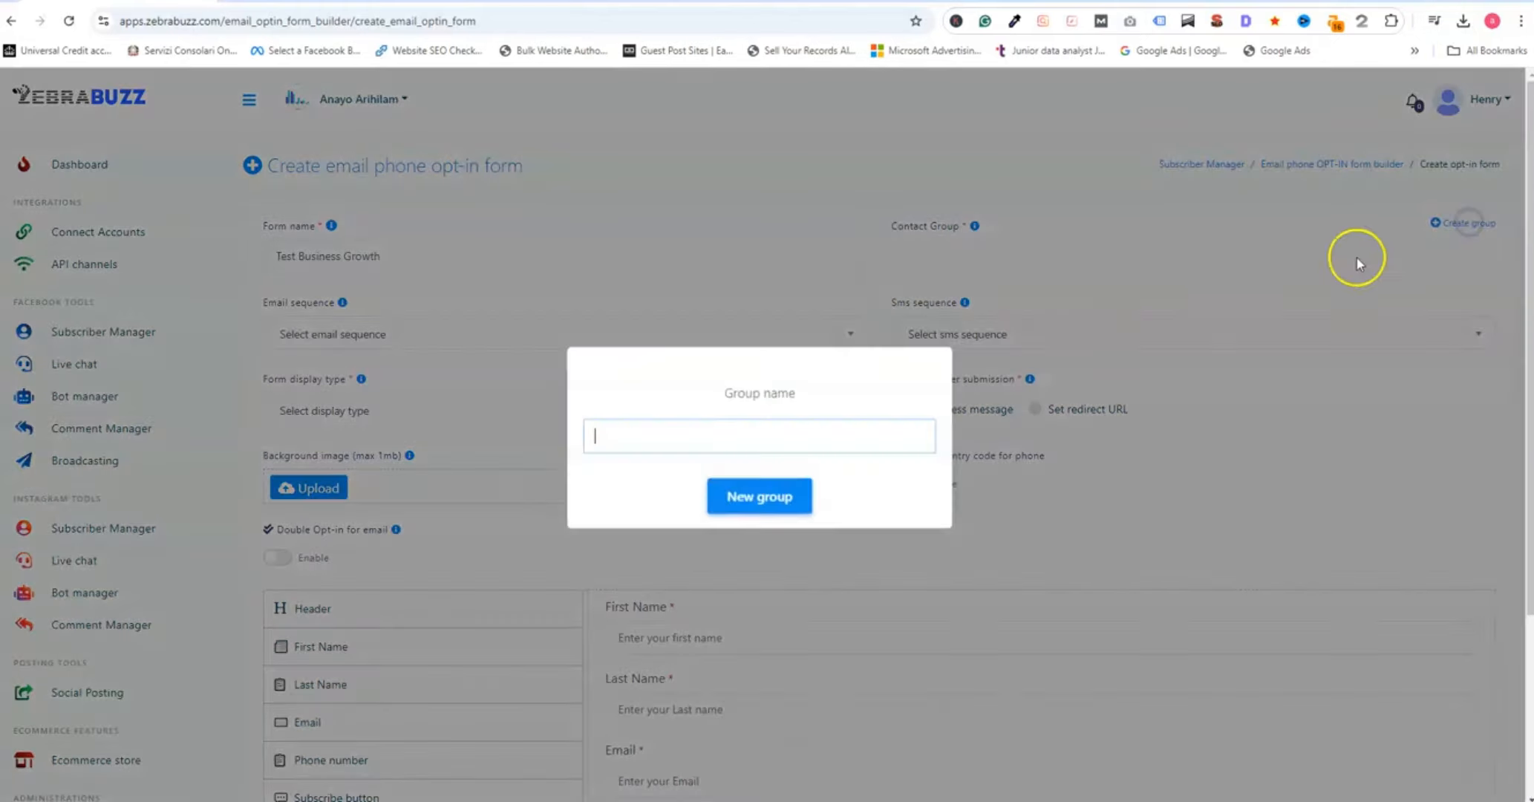
click(670, 428)
text(tes)
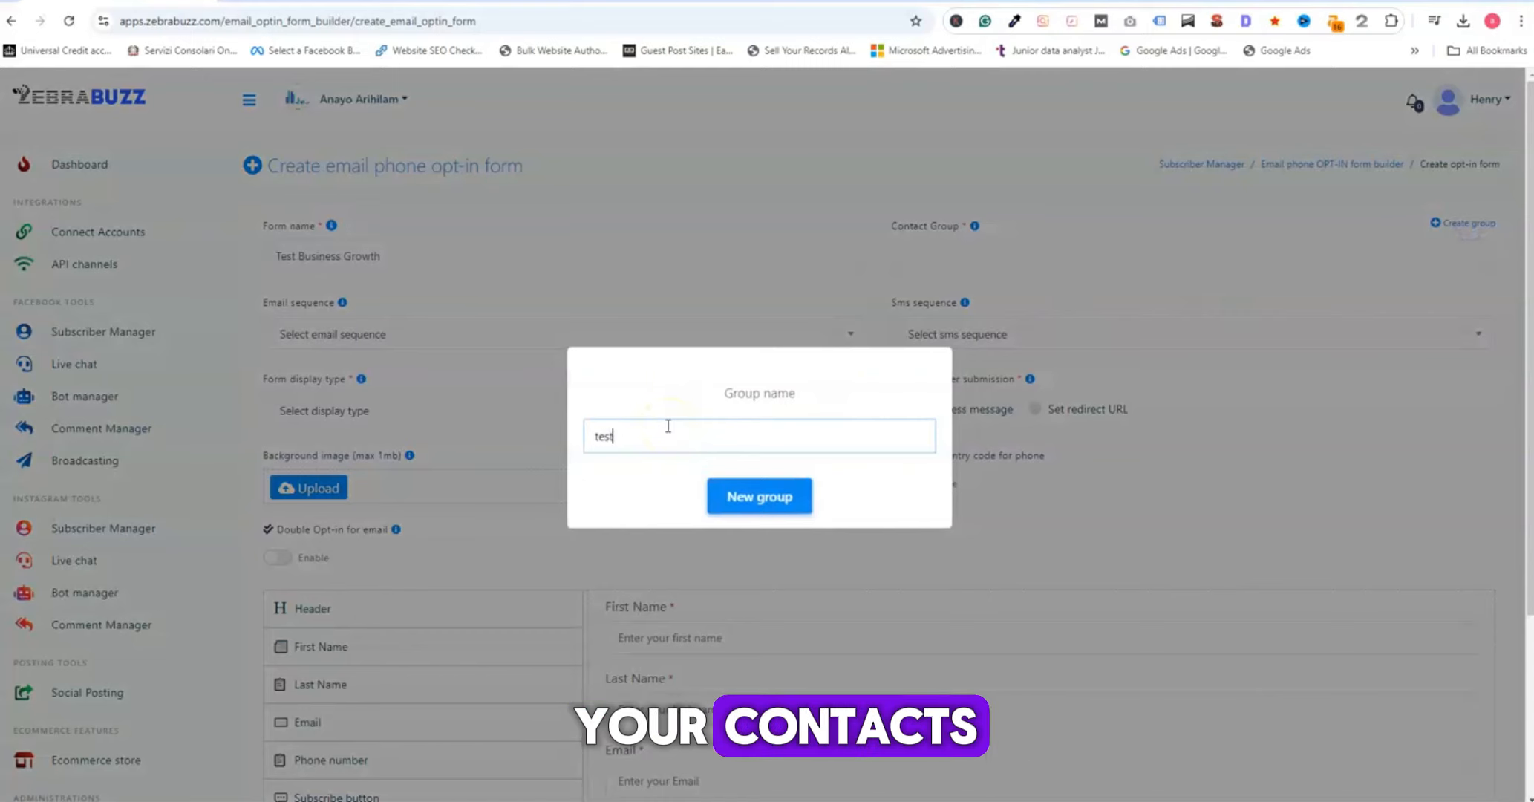
text(t)
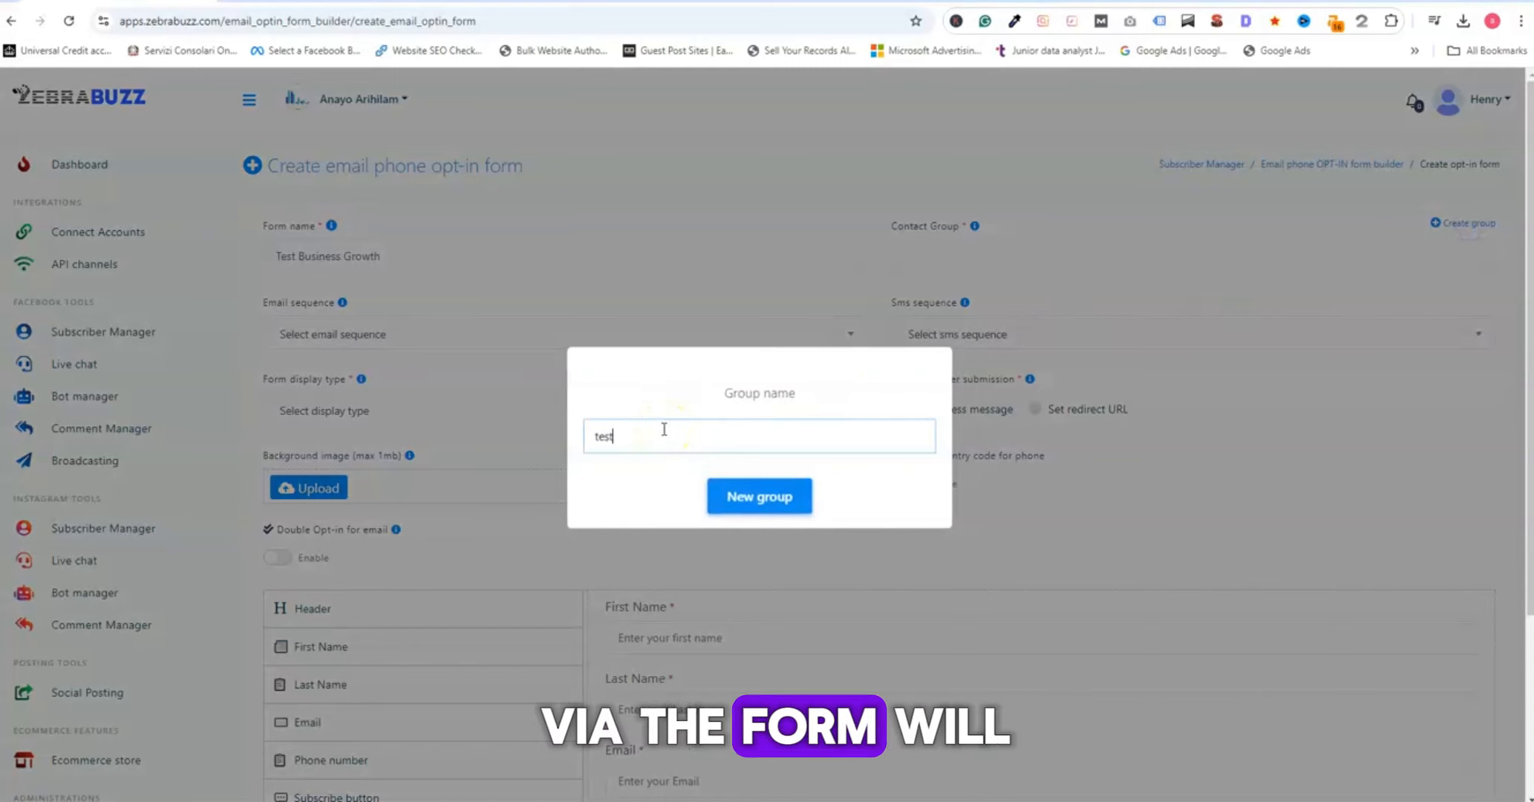
text(groth)
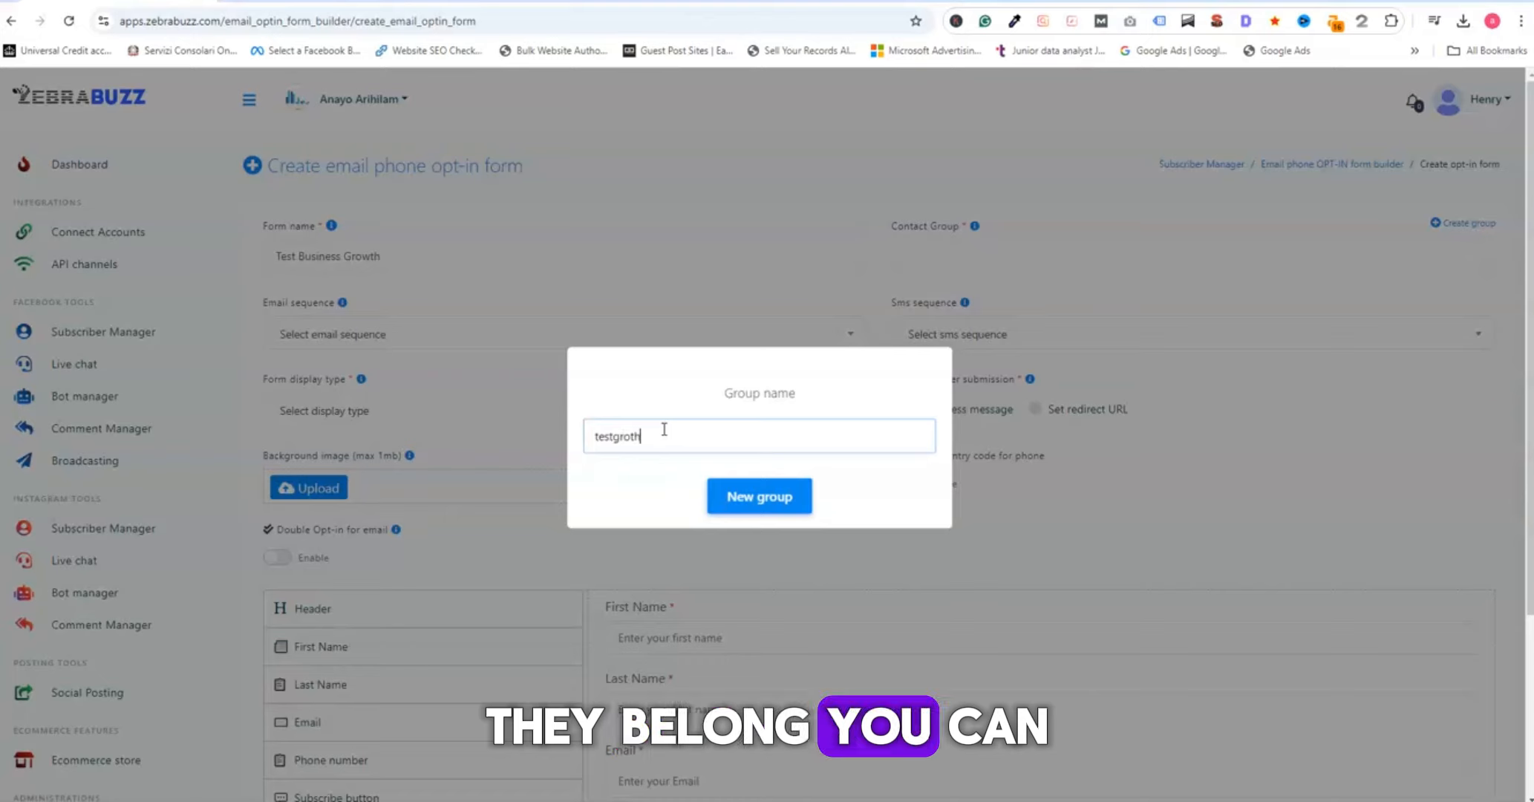
key(Left)
key(Left)
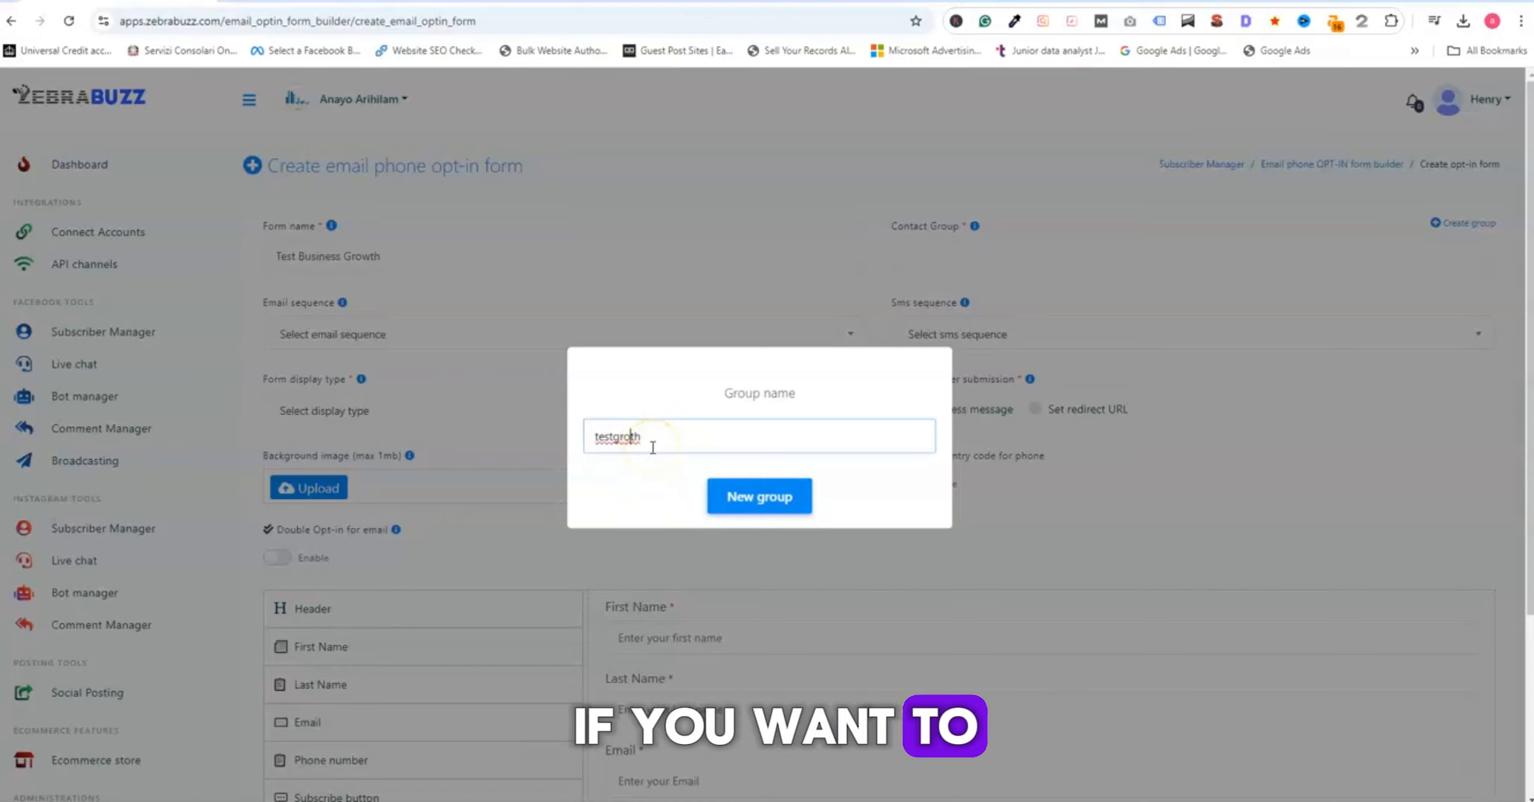
click(750, 497)
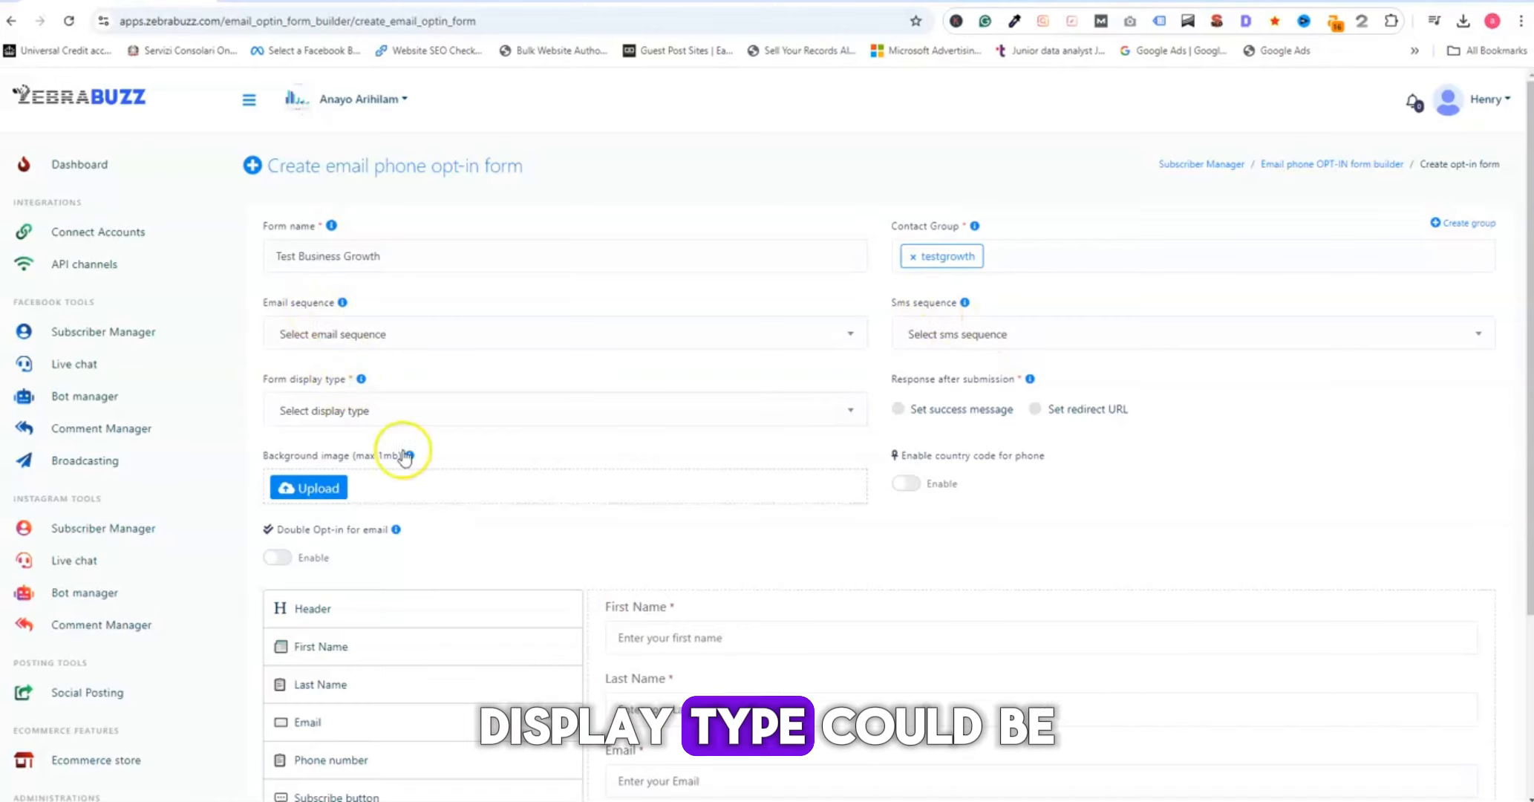
- Set the form to display as a Pop-up with a 2-second delay and Center position
click(455, 416)
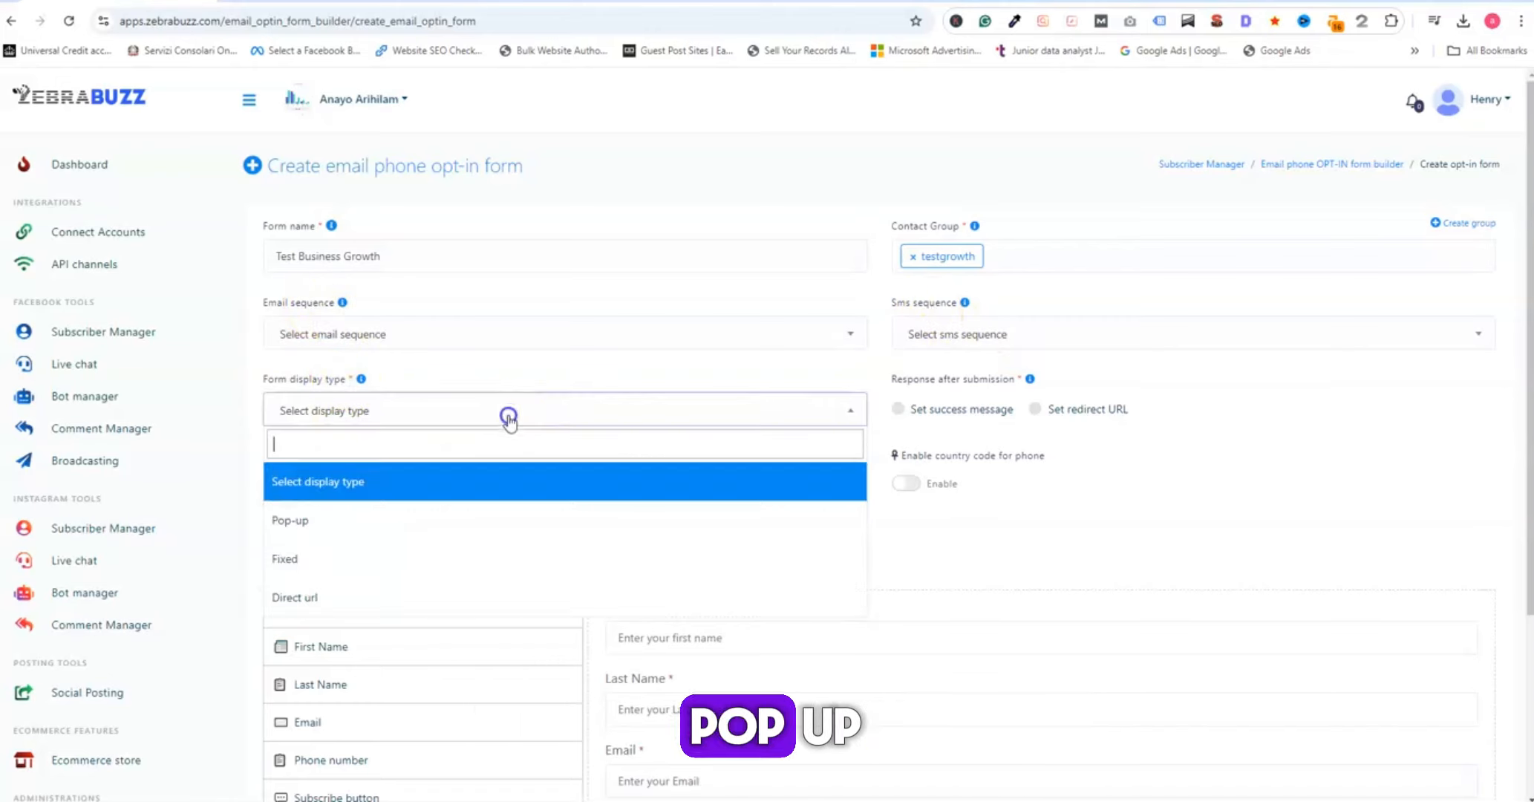
click(321, 518)
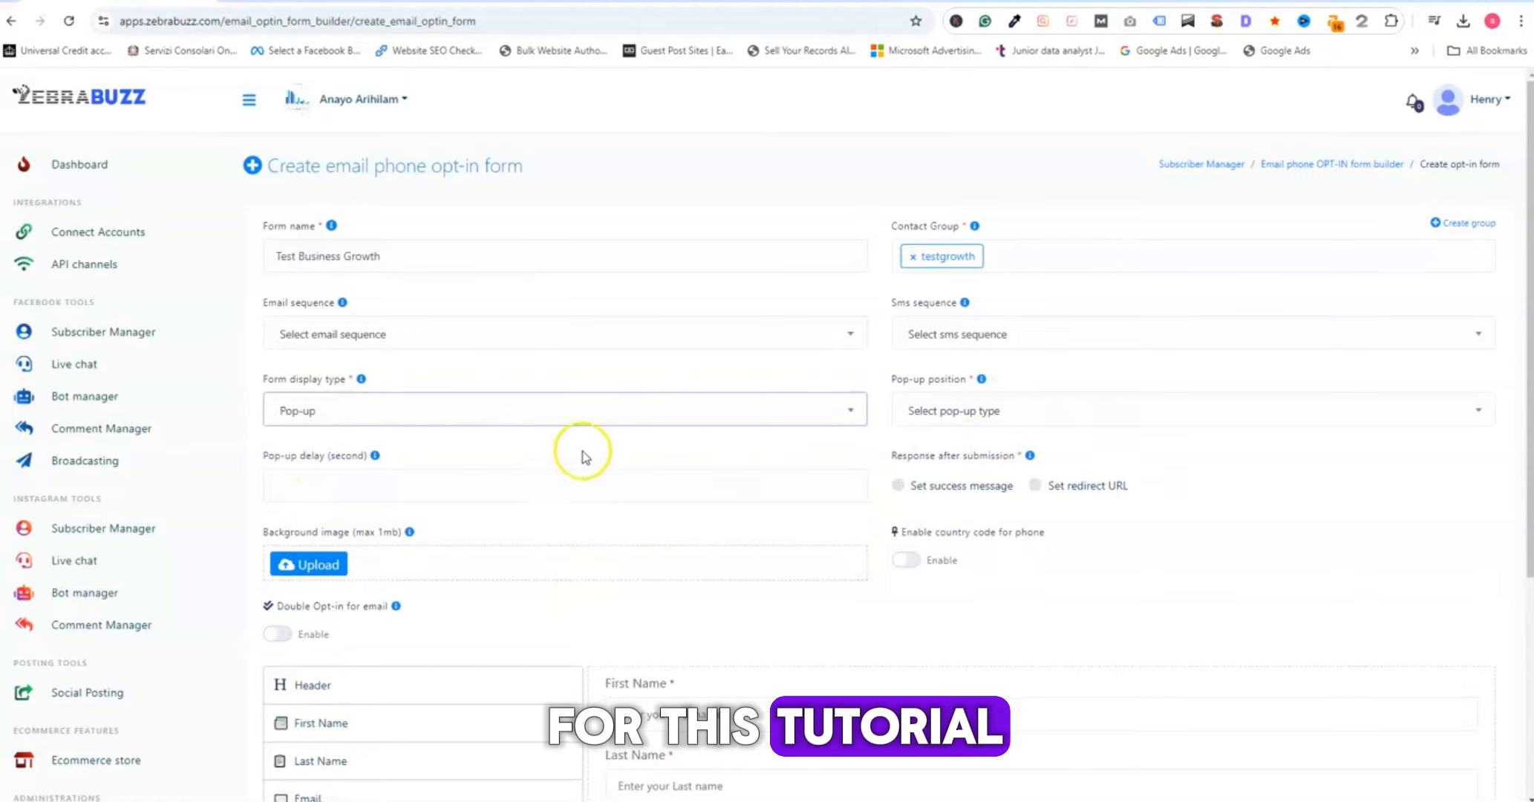
click(371, 489)
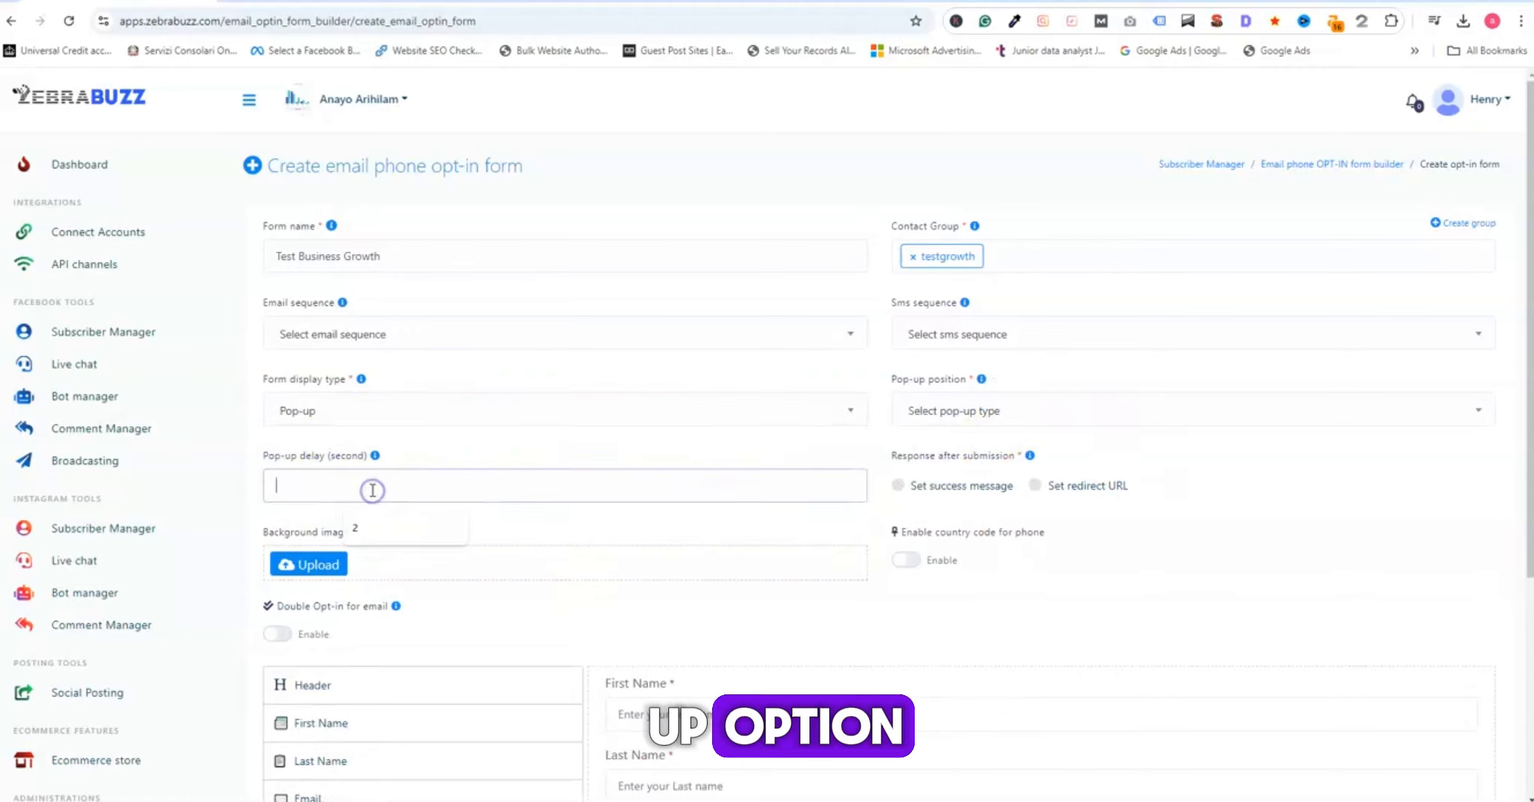
text(2)
click(456, 450)
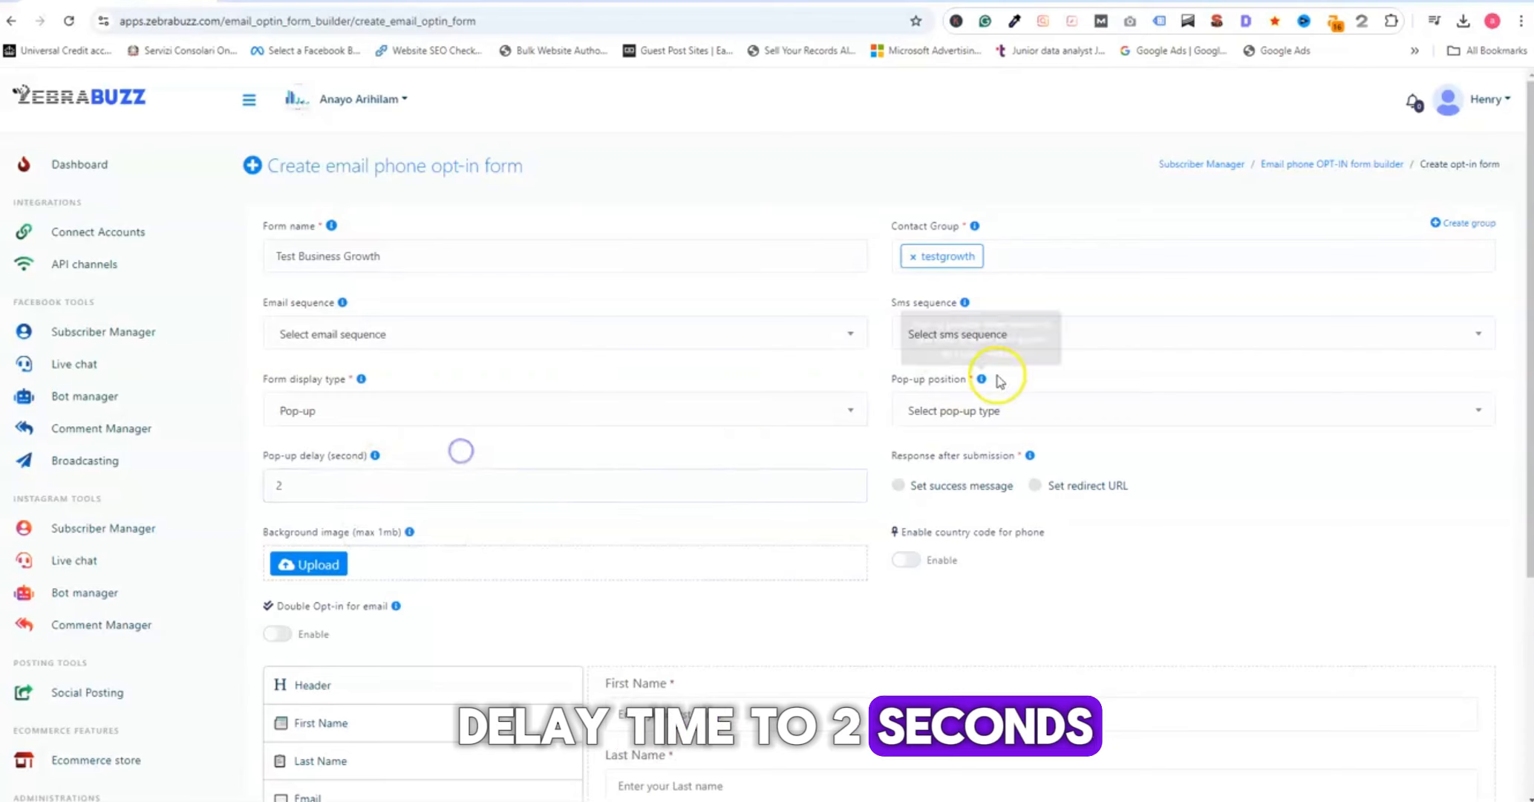
click(966, 411)
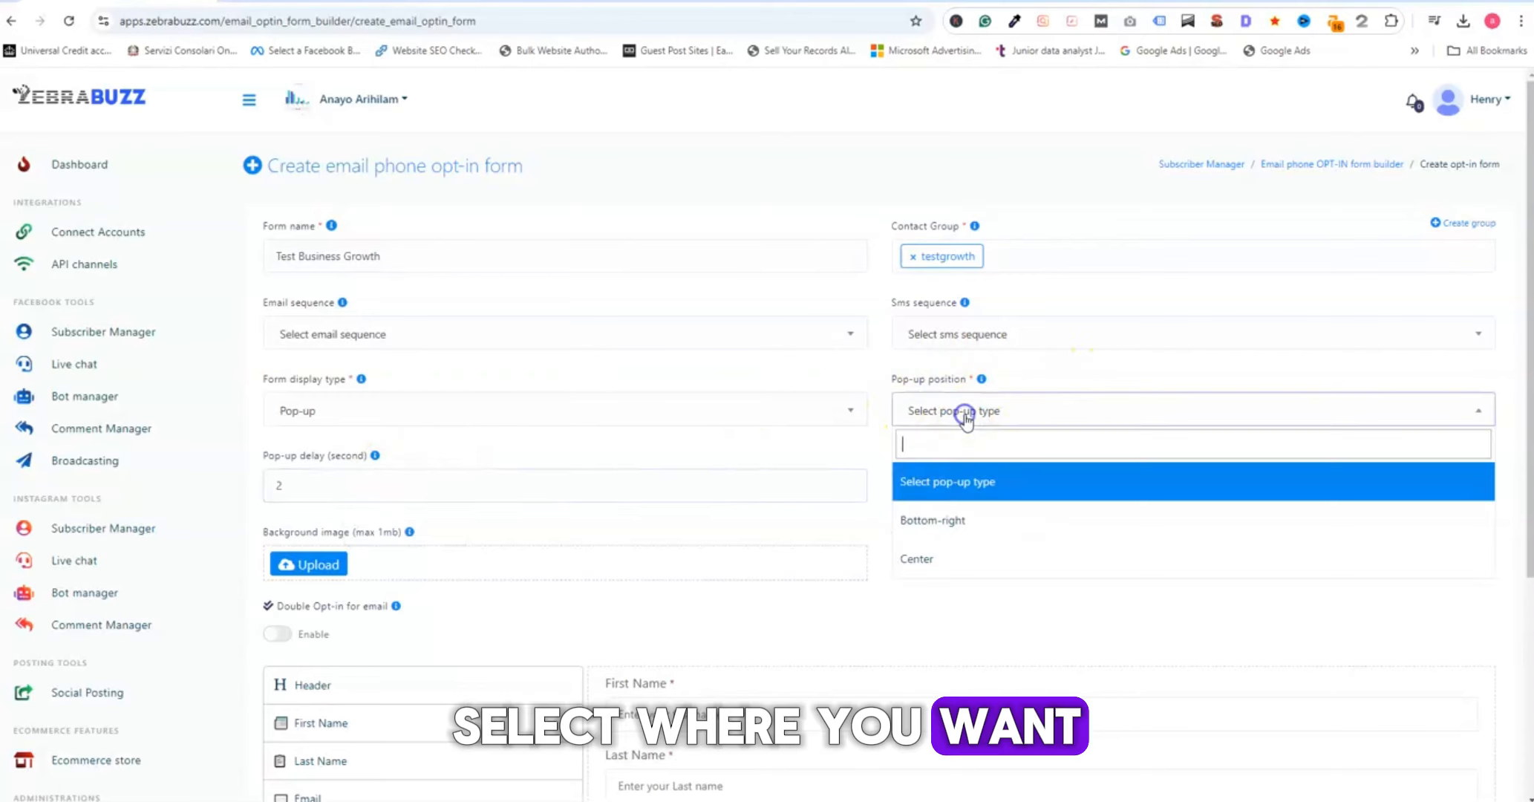
click(951, 561)
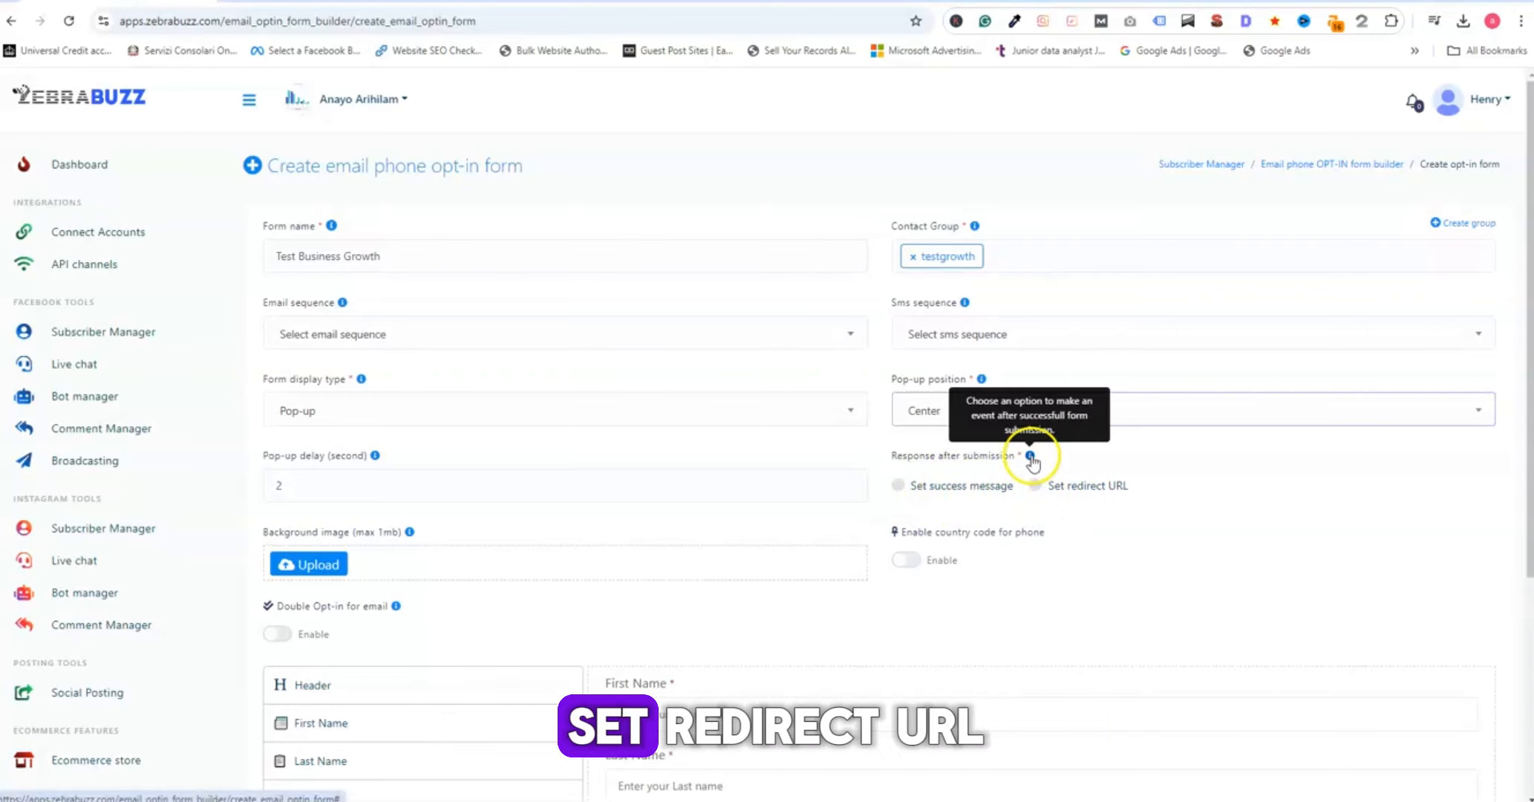
click(1036, 487)
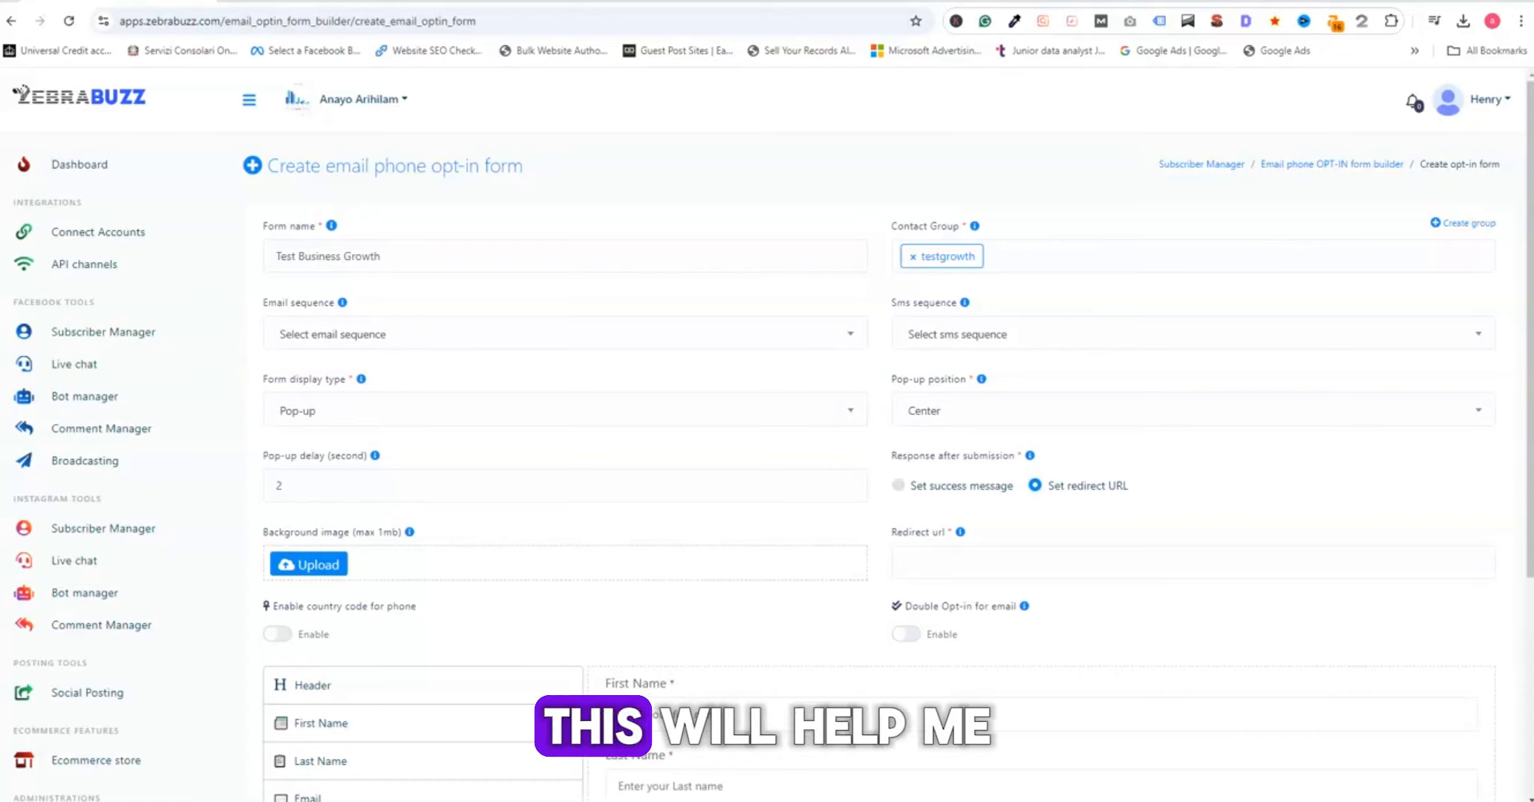
click(959, 566)
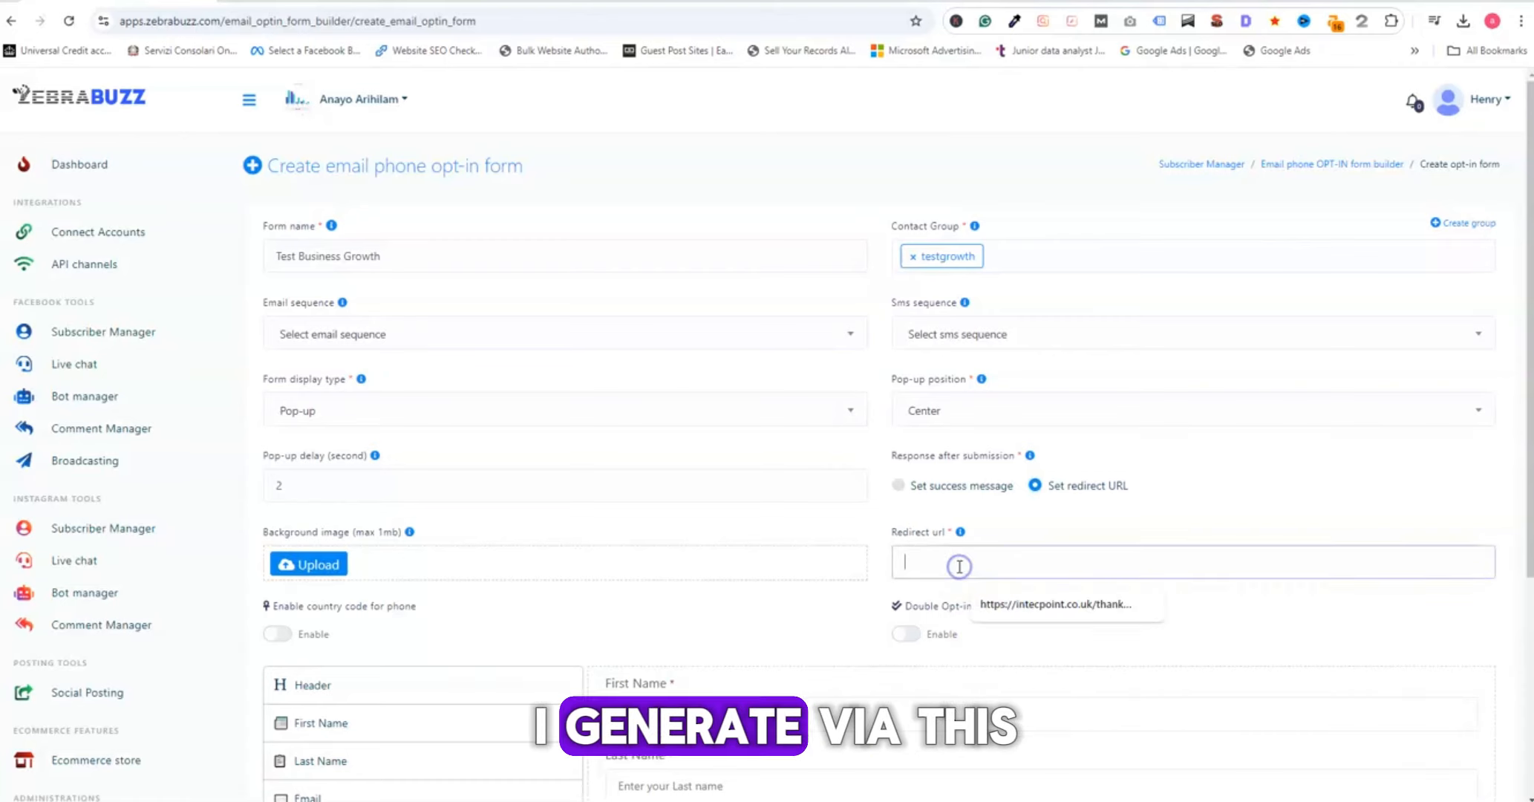
text(https://intecpoint.co.uk/thank-you/)
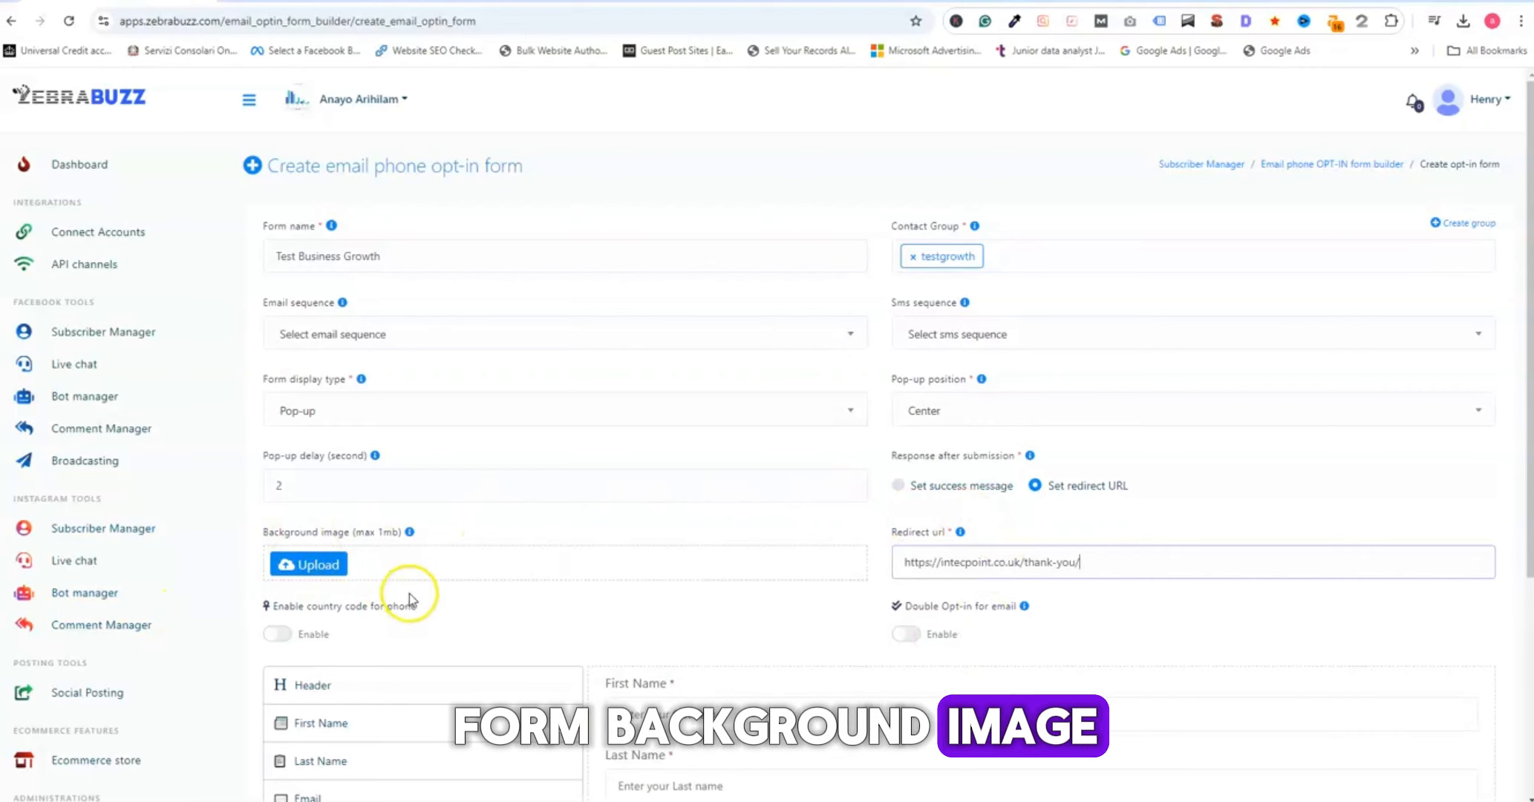
- Upload the image "aform" from the opt-in folder as the form's background image
scroll(415, 587, down, 3)
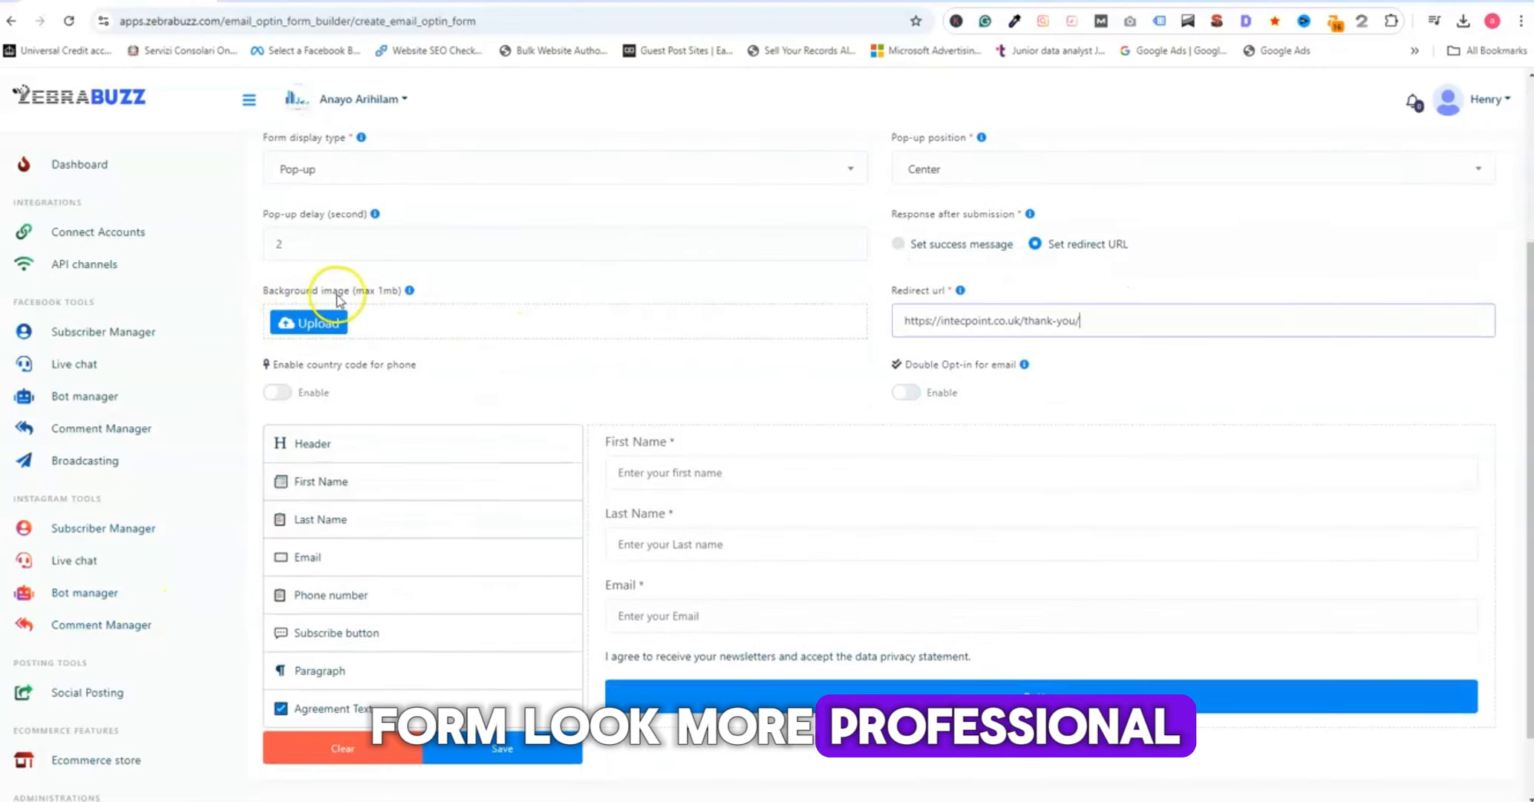
click(310, 325)
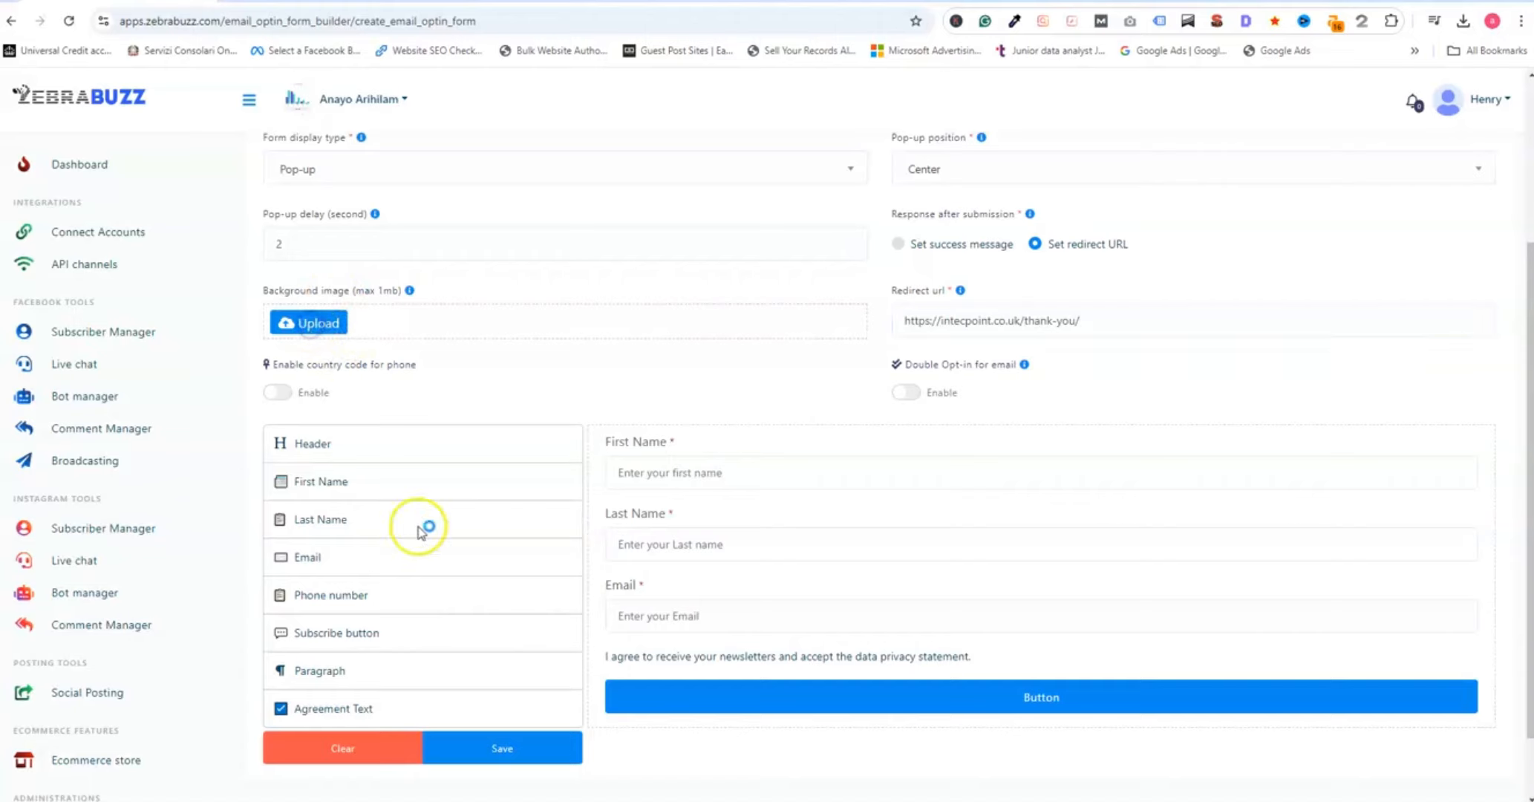
click(279, 119)
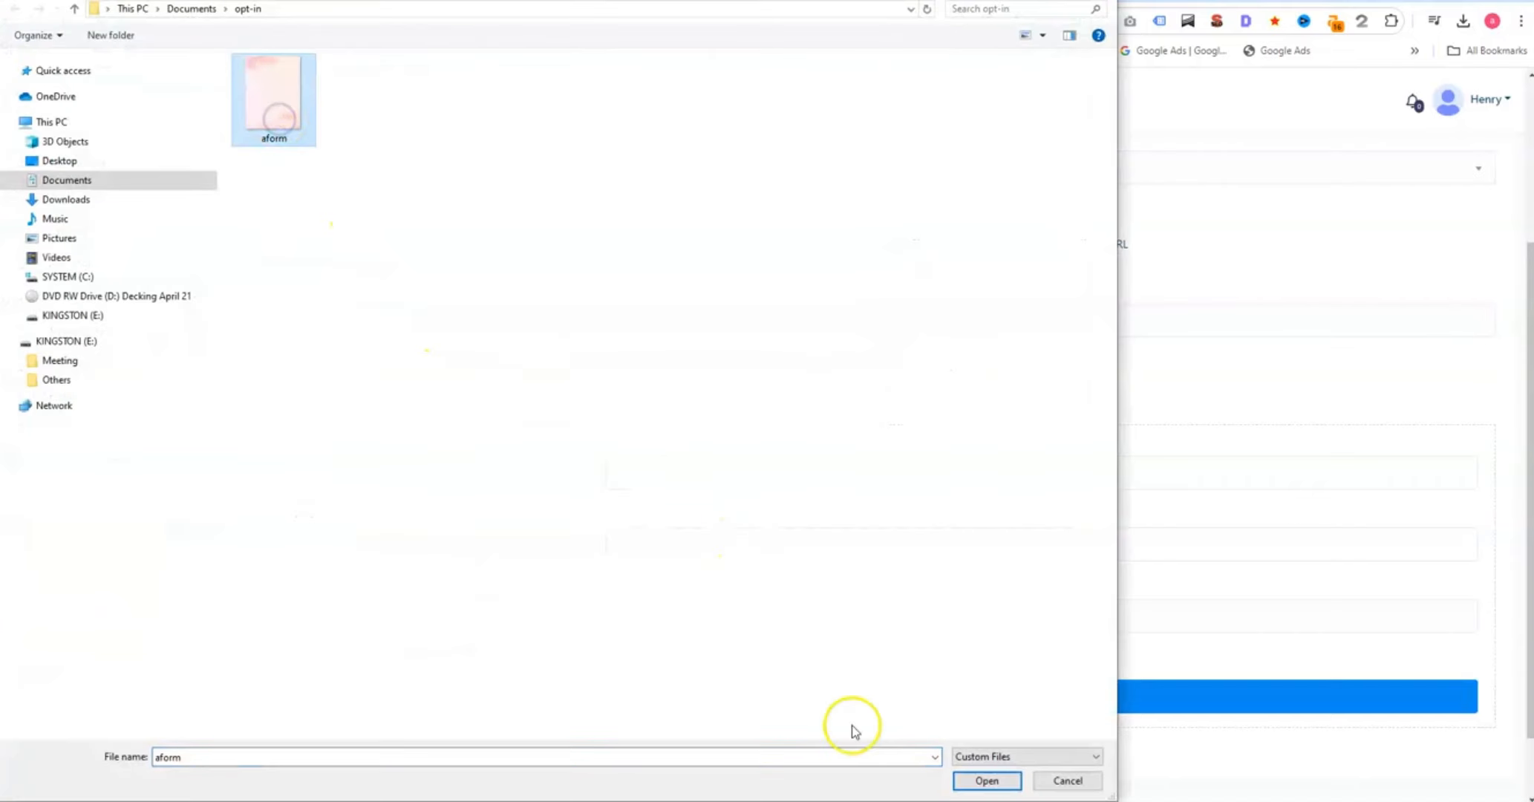
click(987, 781)
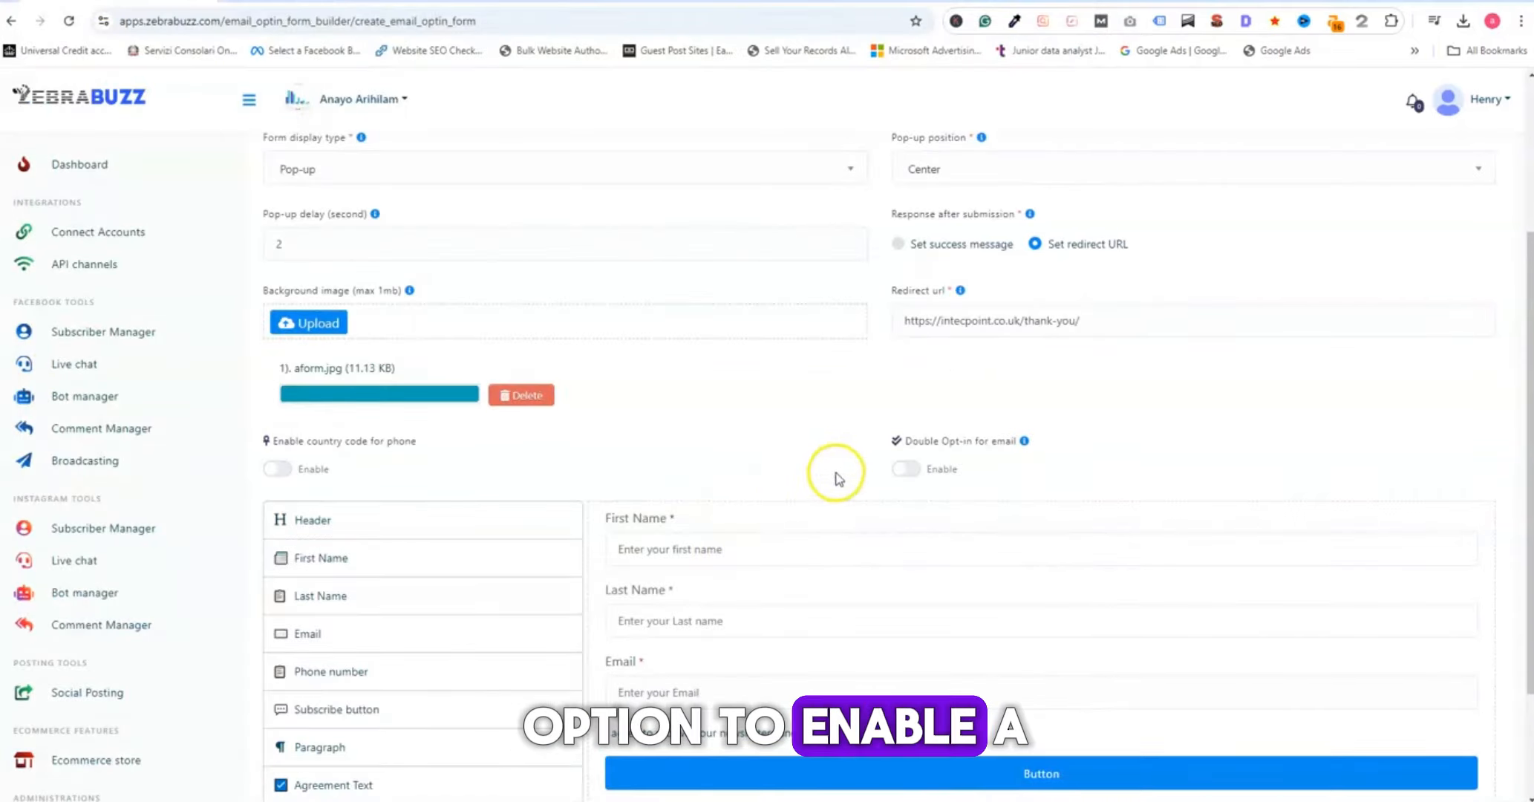
- Add a Header element above the First Name field in the form layout
scroll(761, 431, down, 2)
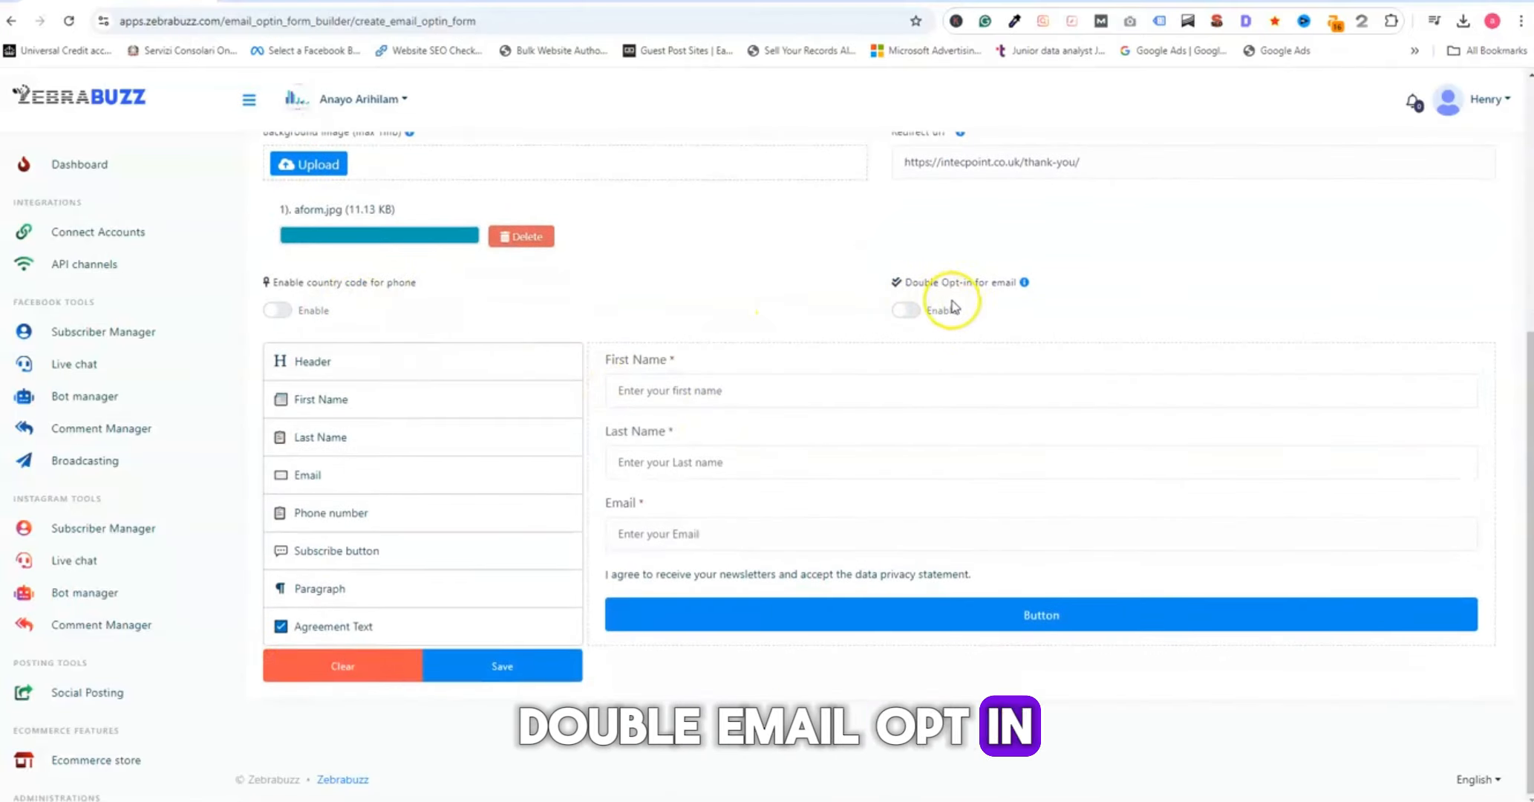
mouse_move(1025, 288)
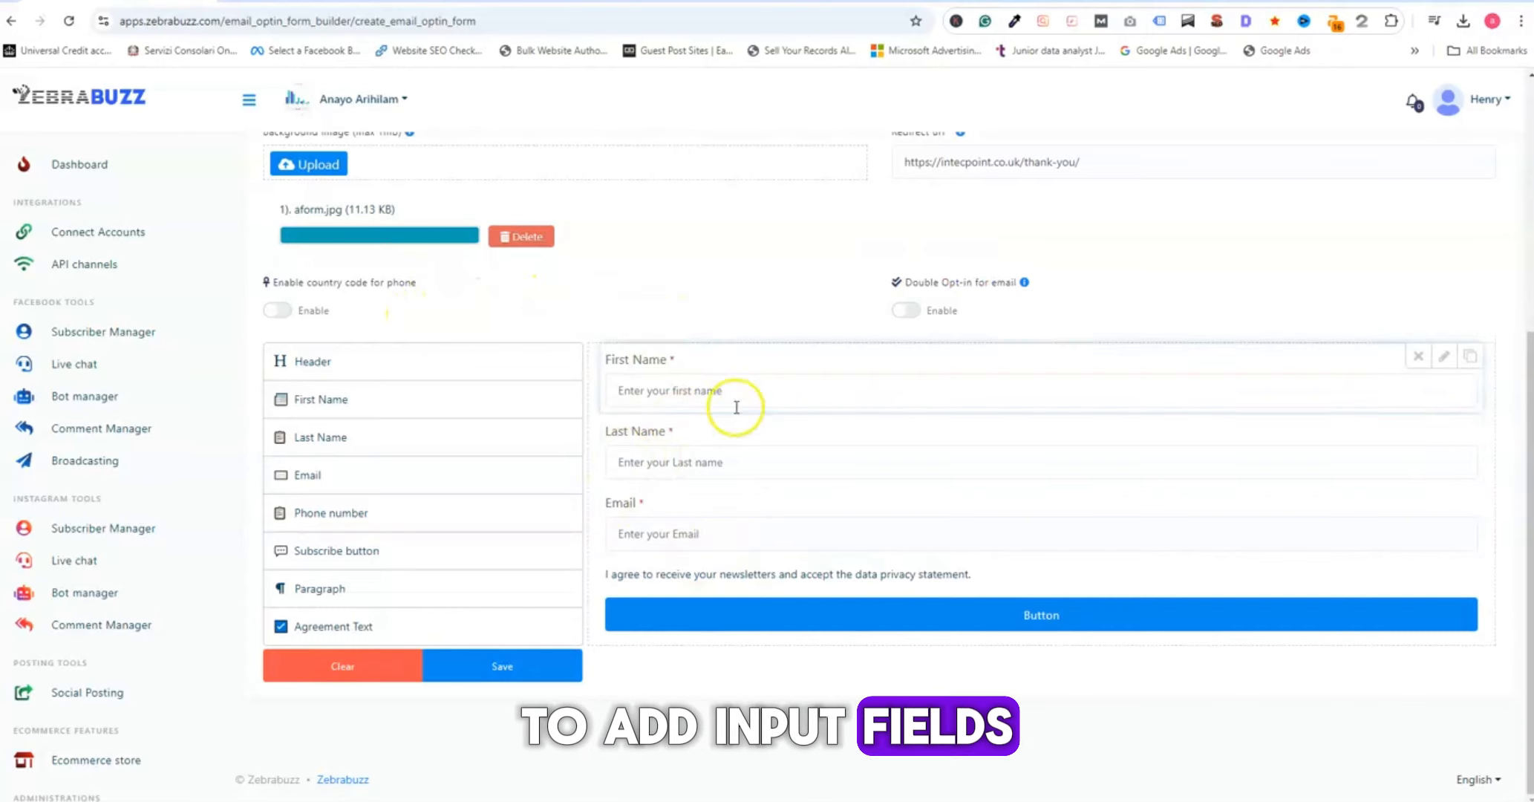
scroll(661, 620, up, 3)
scroll(650, 490, down, 2)
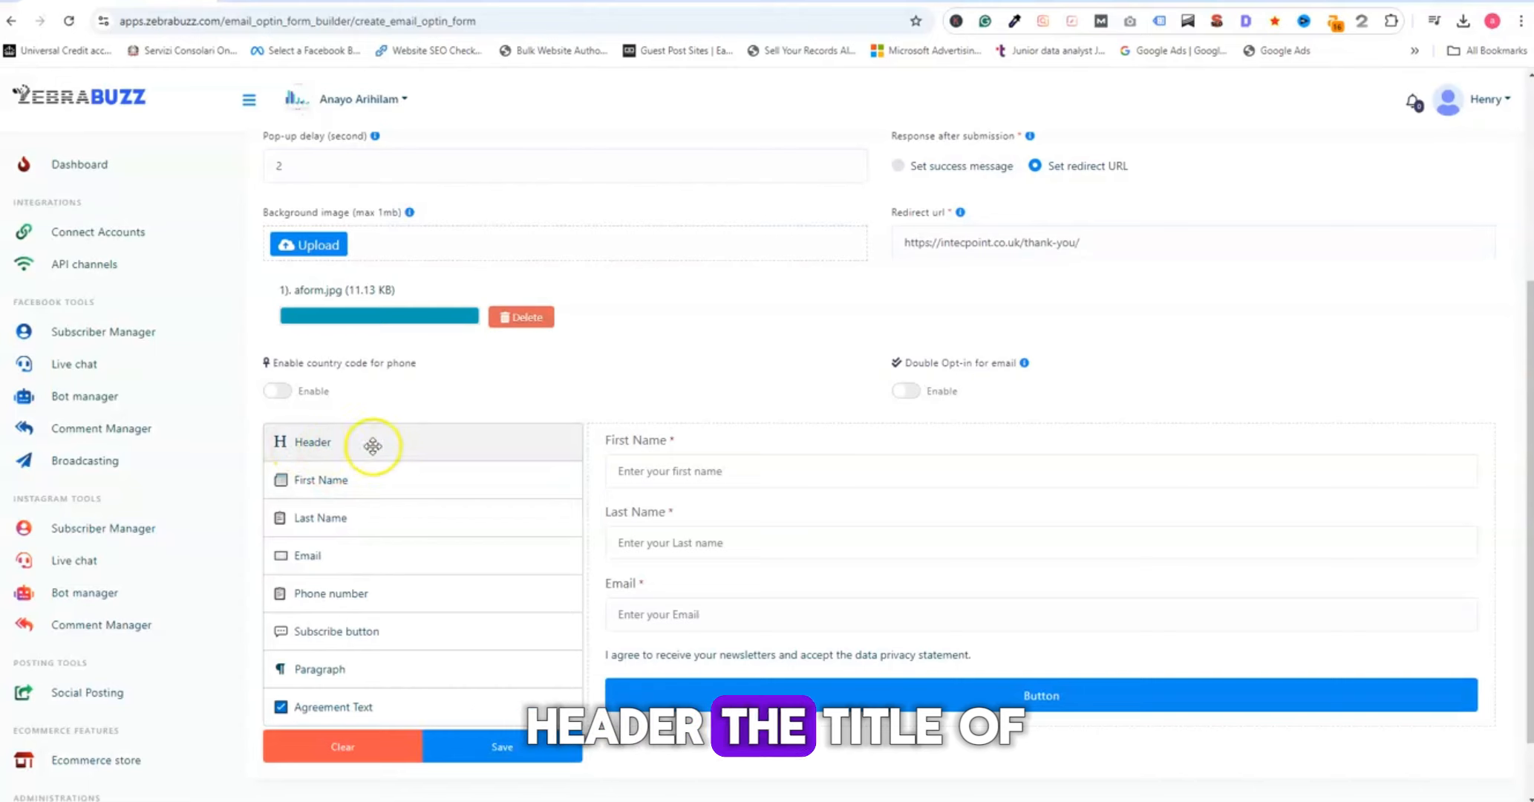
drag(373, 446, 900, 414)
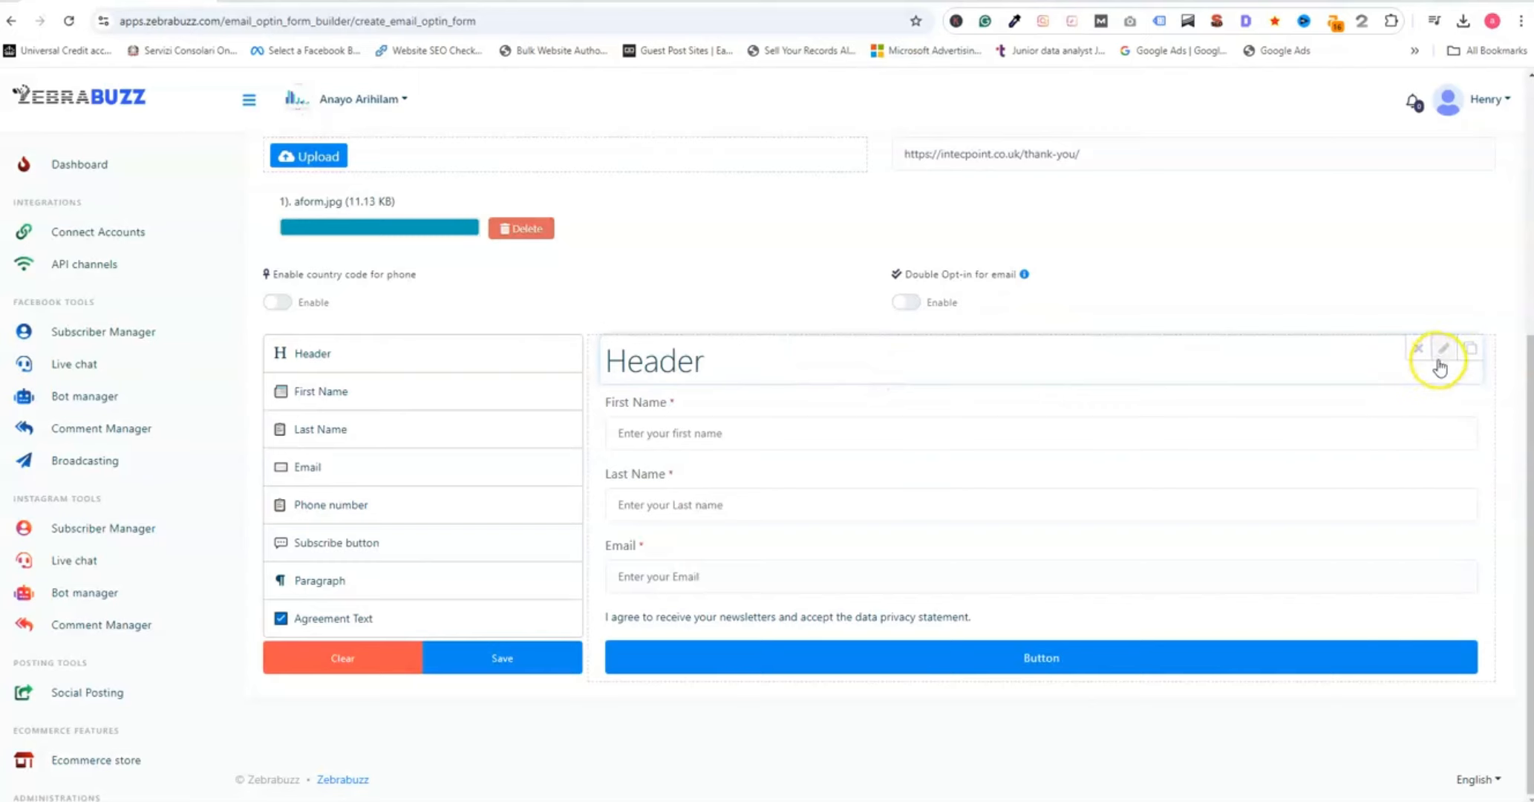
- Set the form header's type to h2
click(1440, 351)
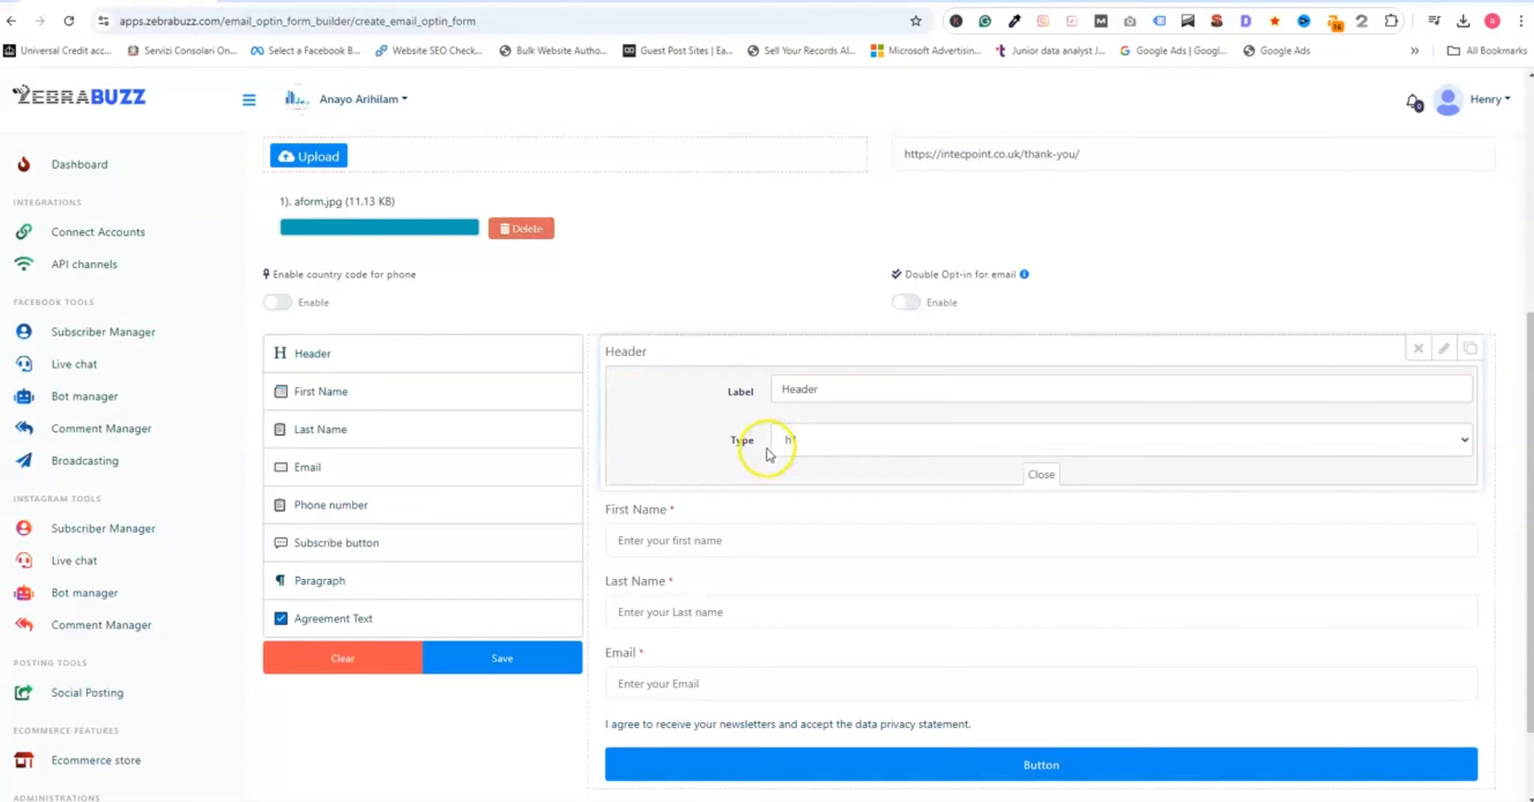
click(980, 439)
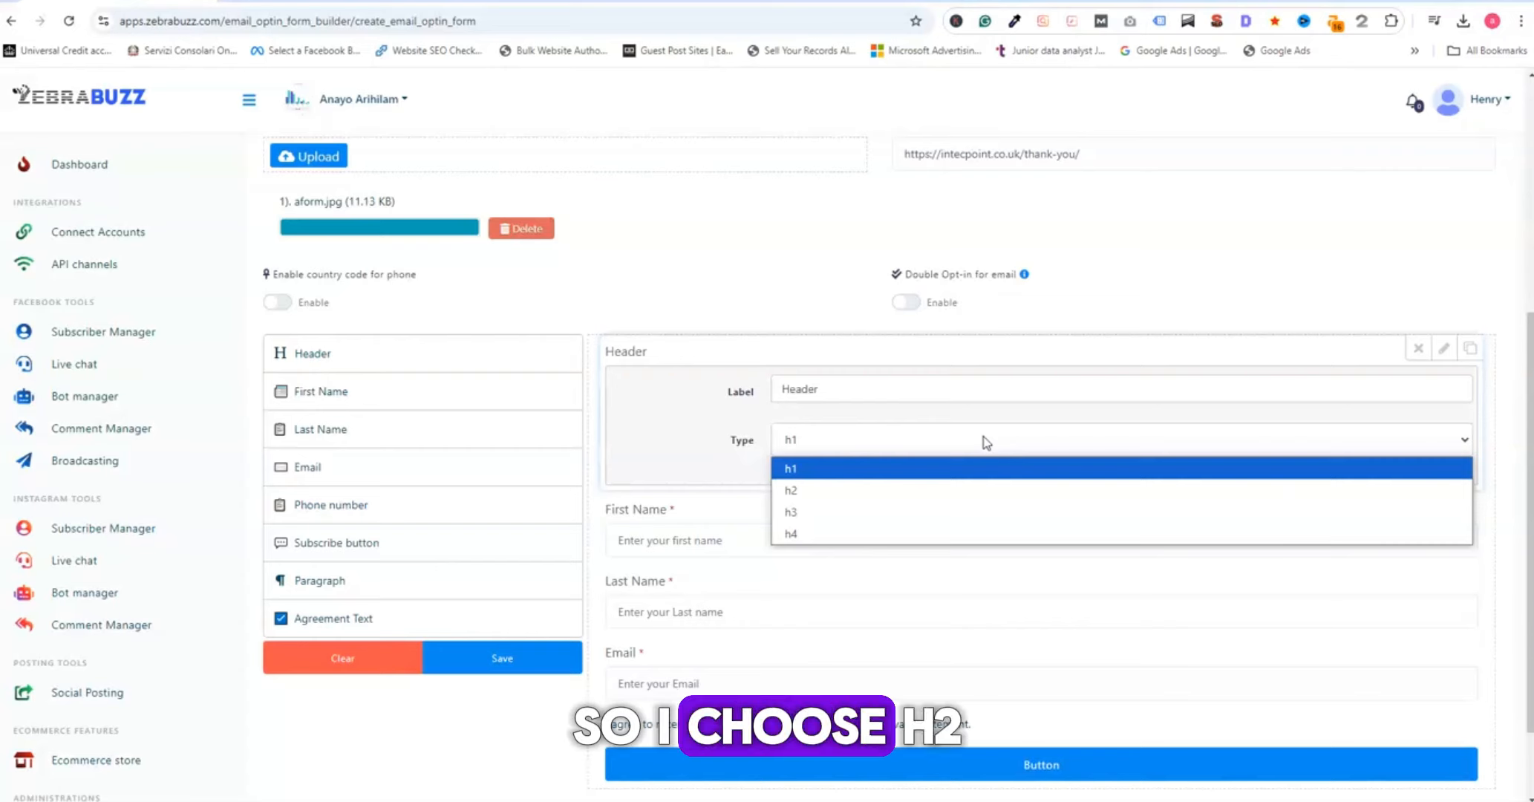
click(819, 491)
click(902, 446)
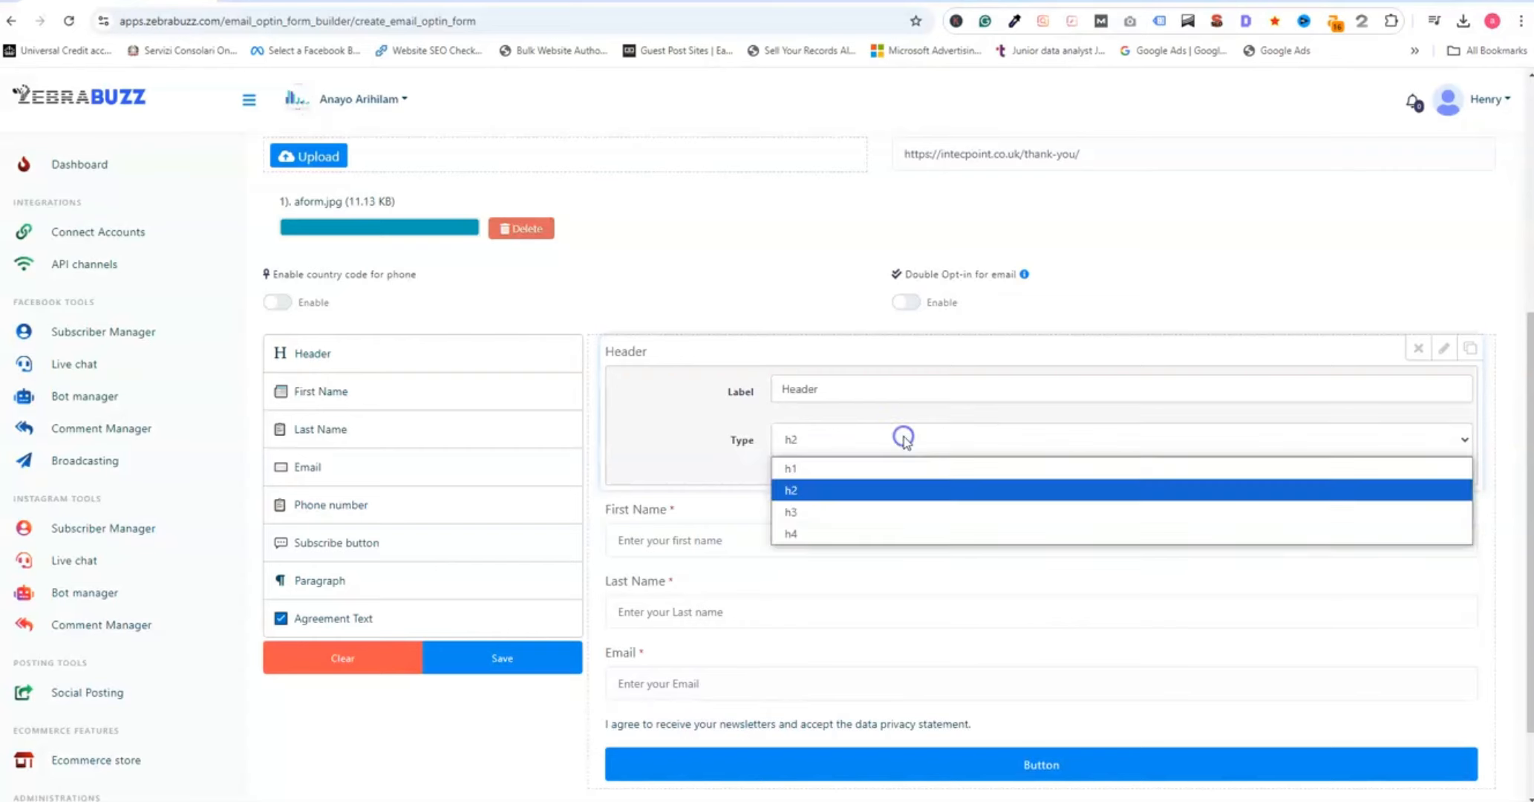
click(861, 510)
click(873, 446)
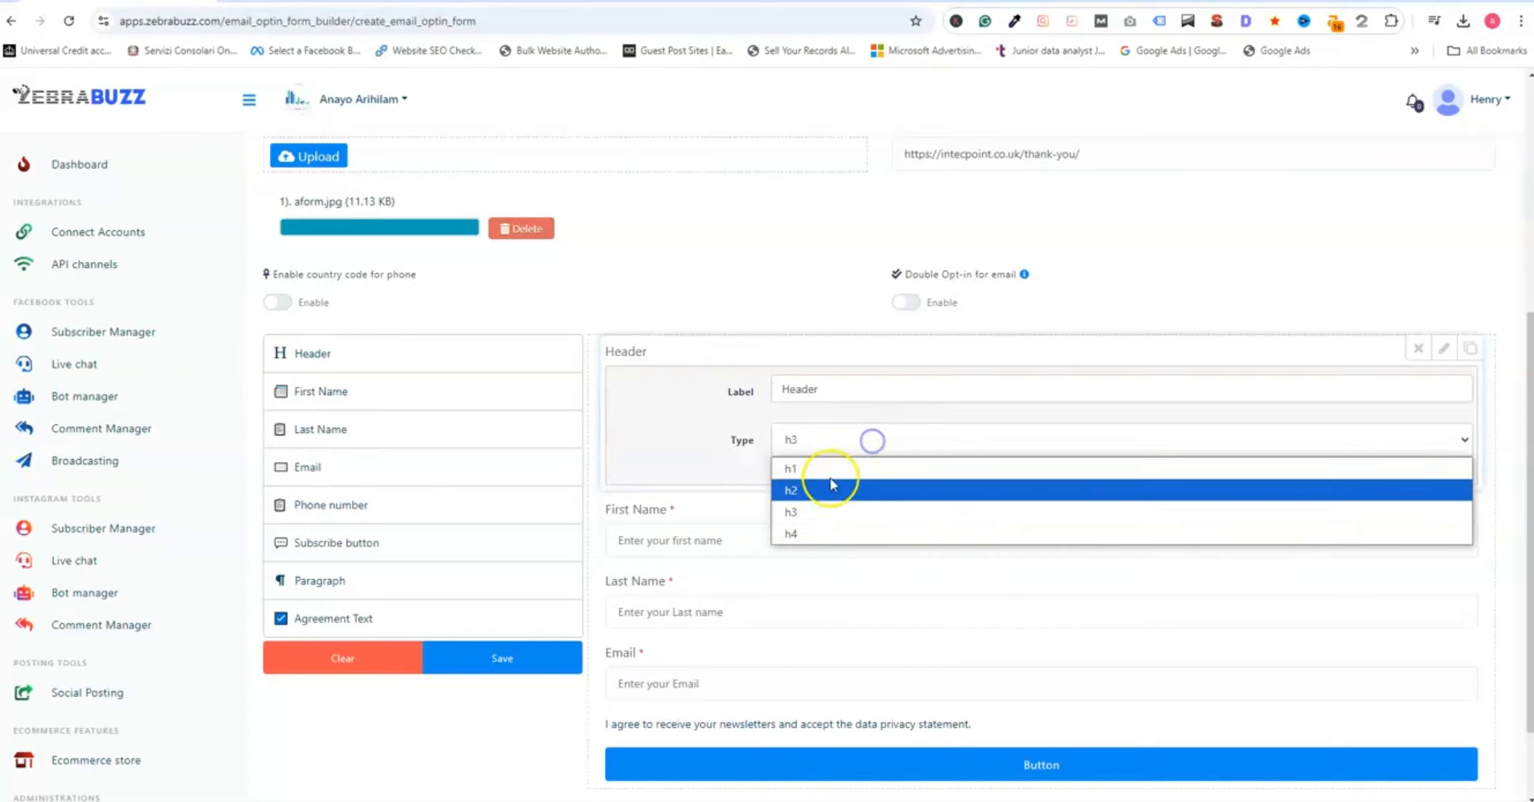
click(845, 492)
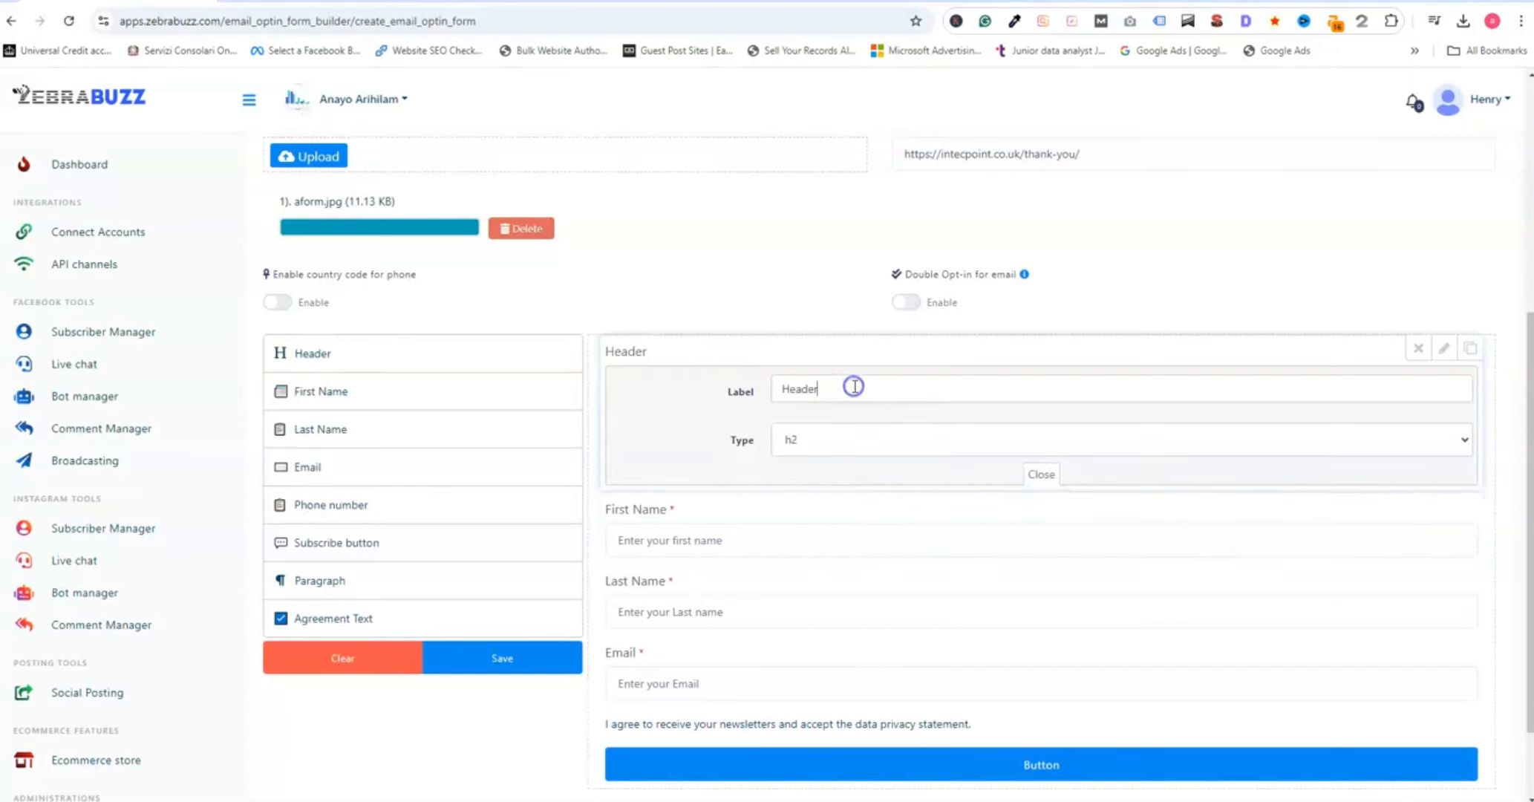
click(730, 401)
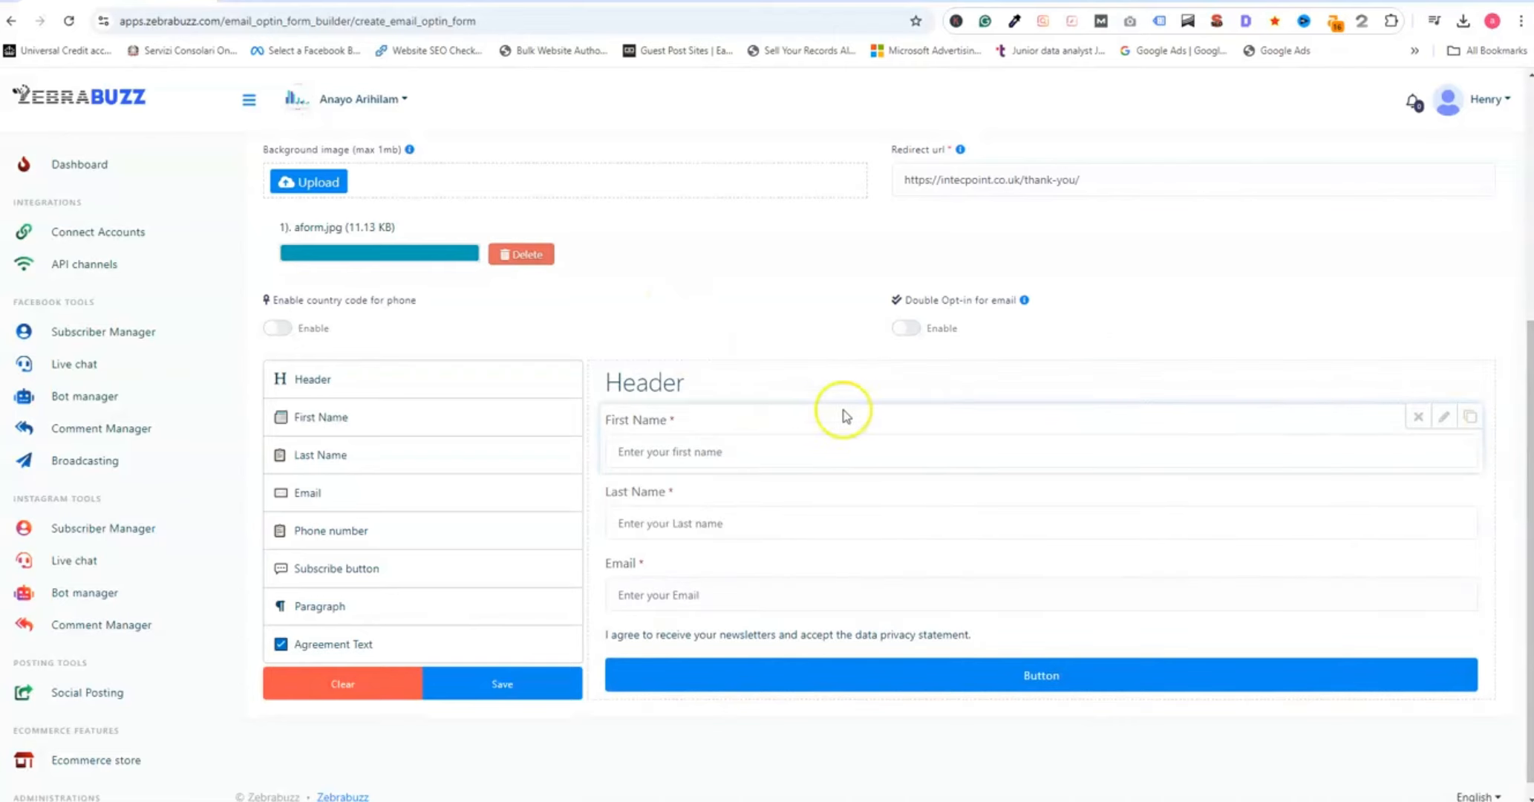
- Change the header's label to "Grow Your Business Now" and close its settings
click(1443, 375)
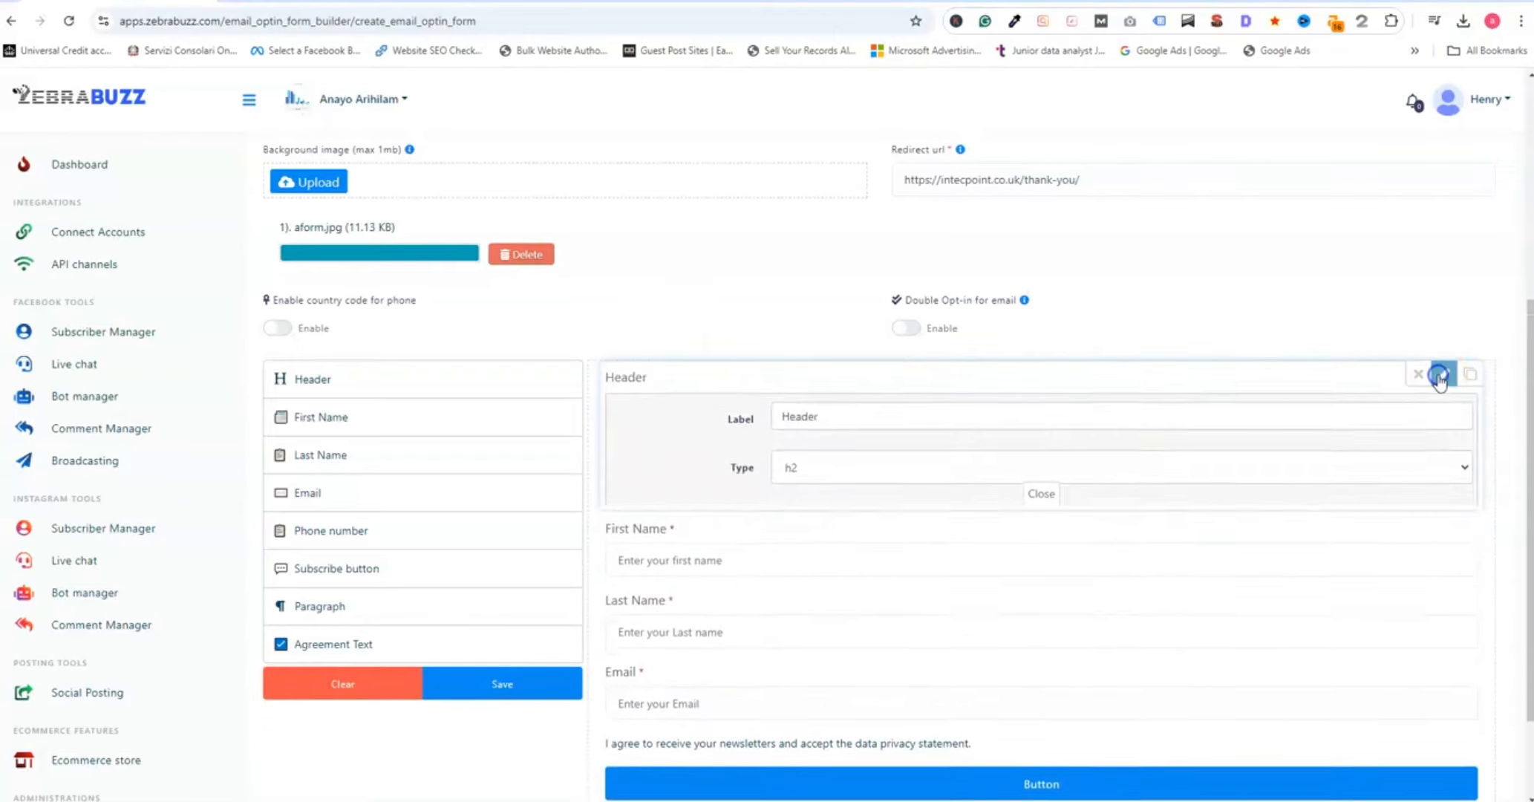
double_click(791, 412)
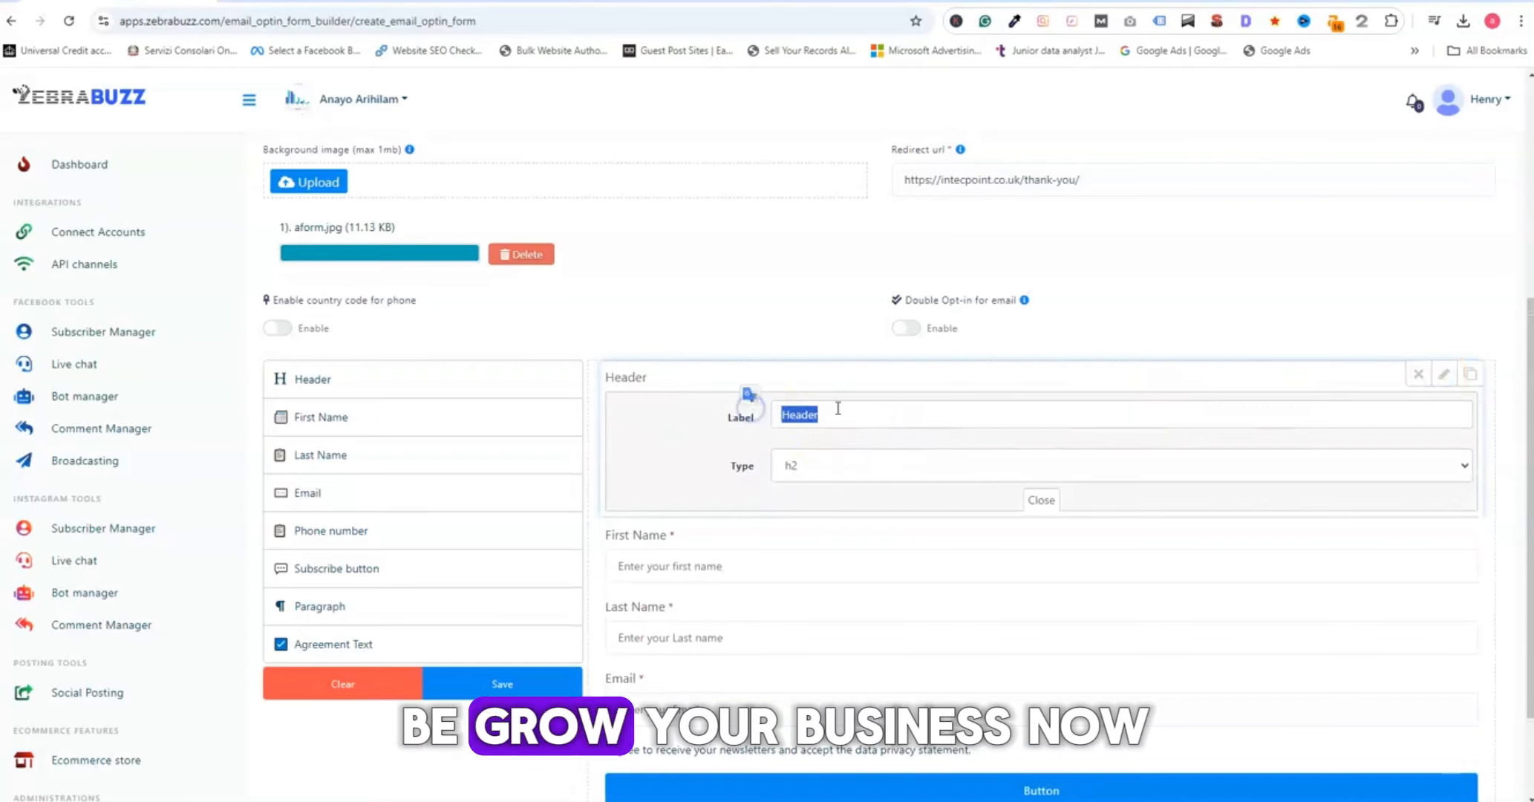
text(Grow Your Business Now)
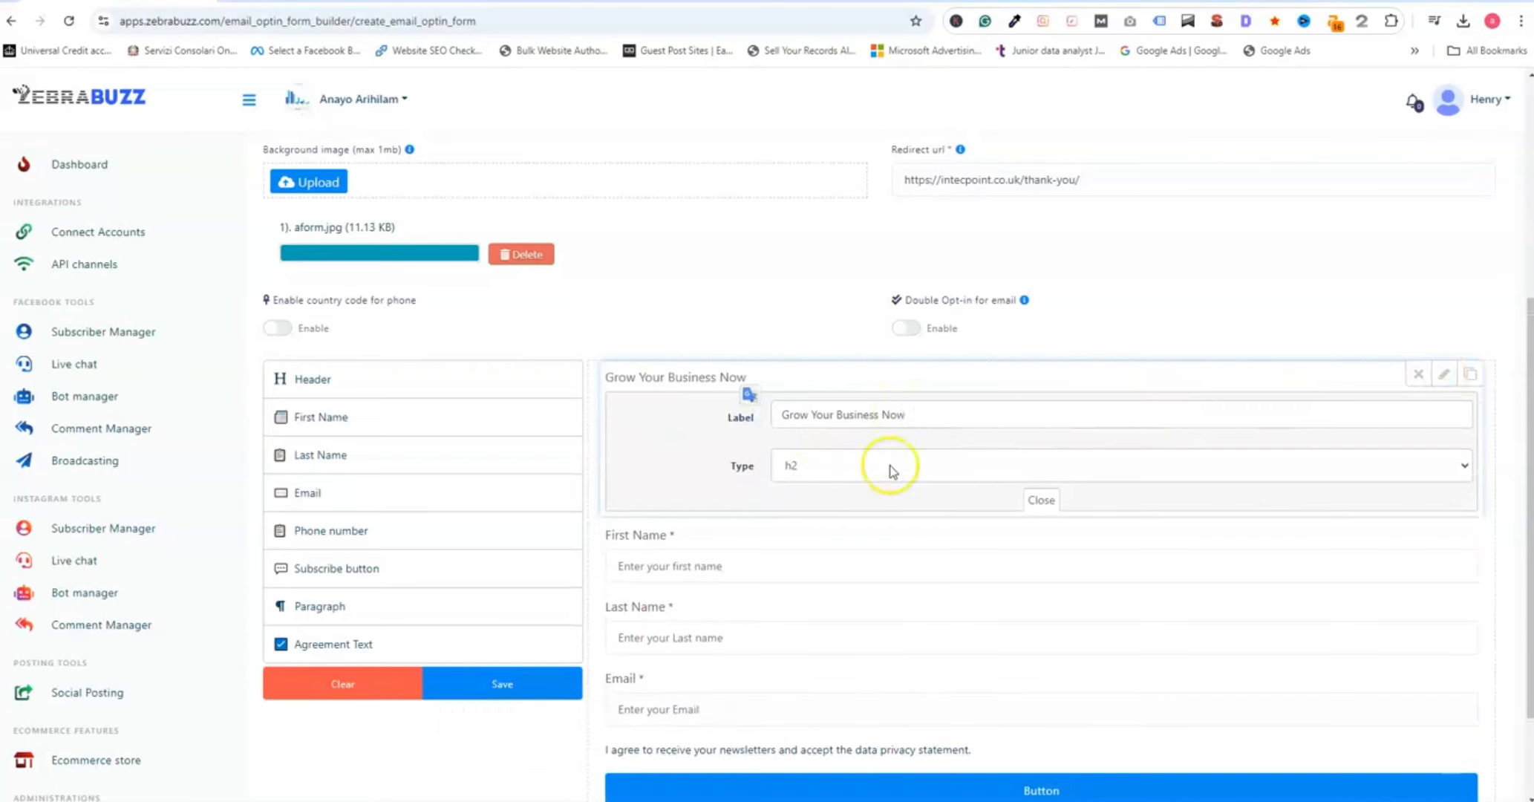
click(1040, 500)
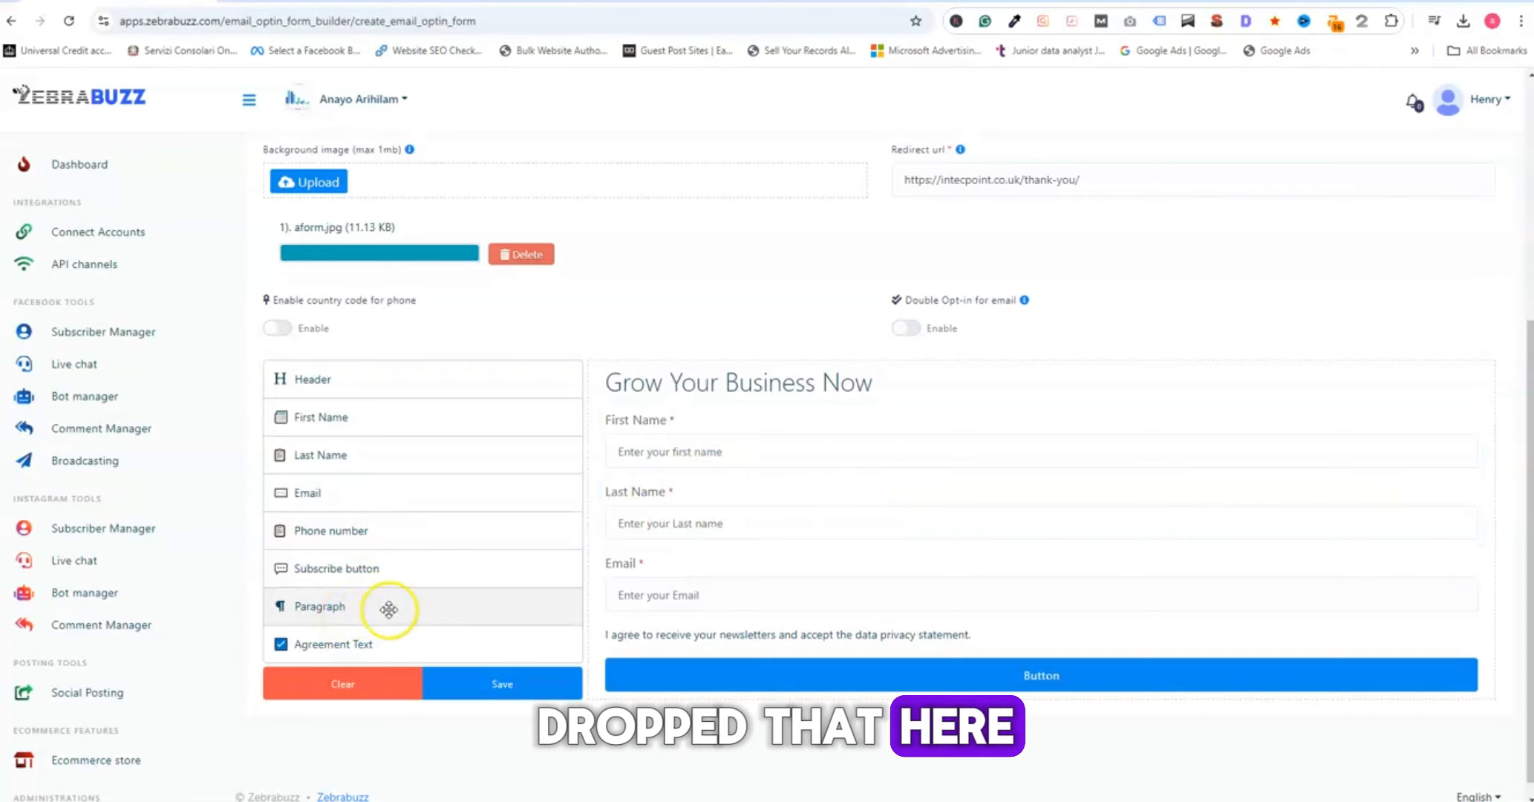
- Add a Paragraph element between the header and the First Name field and start replacing its placeholder content
drag(393, 606, 784, 414)
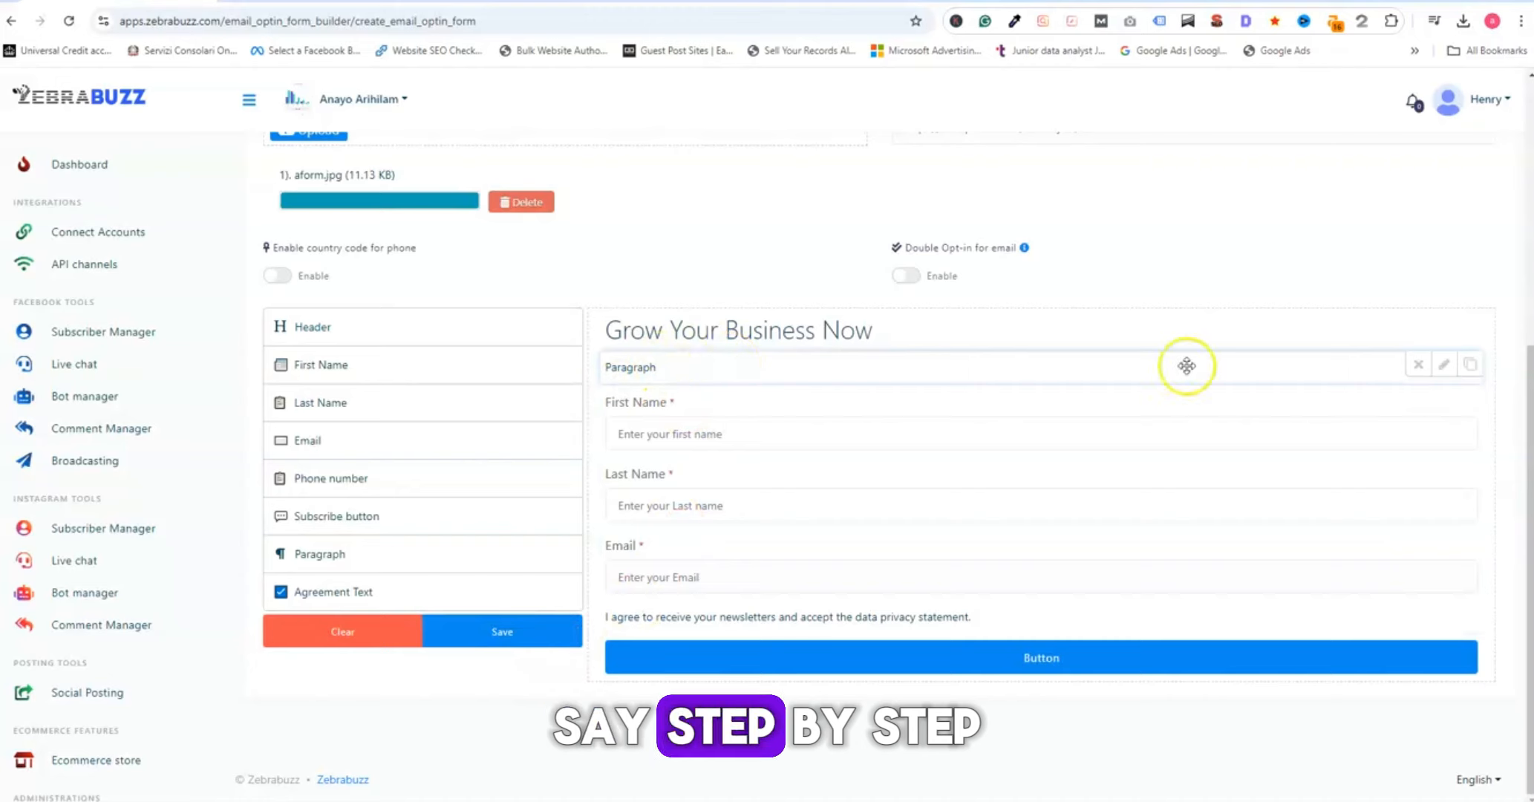
click(1443, 363)
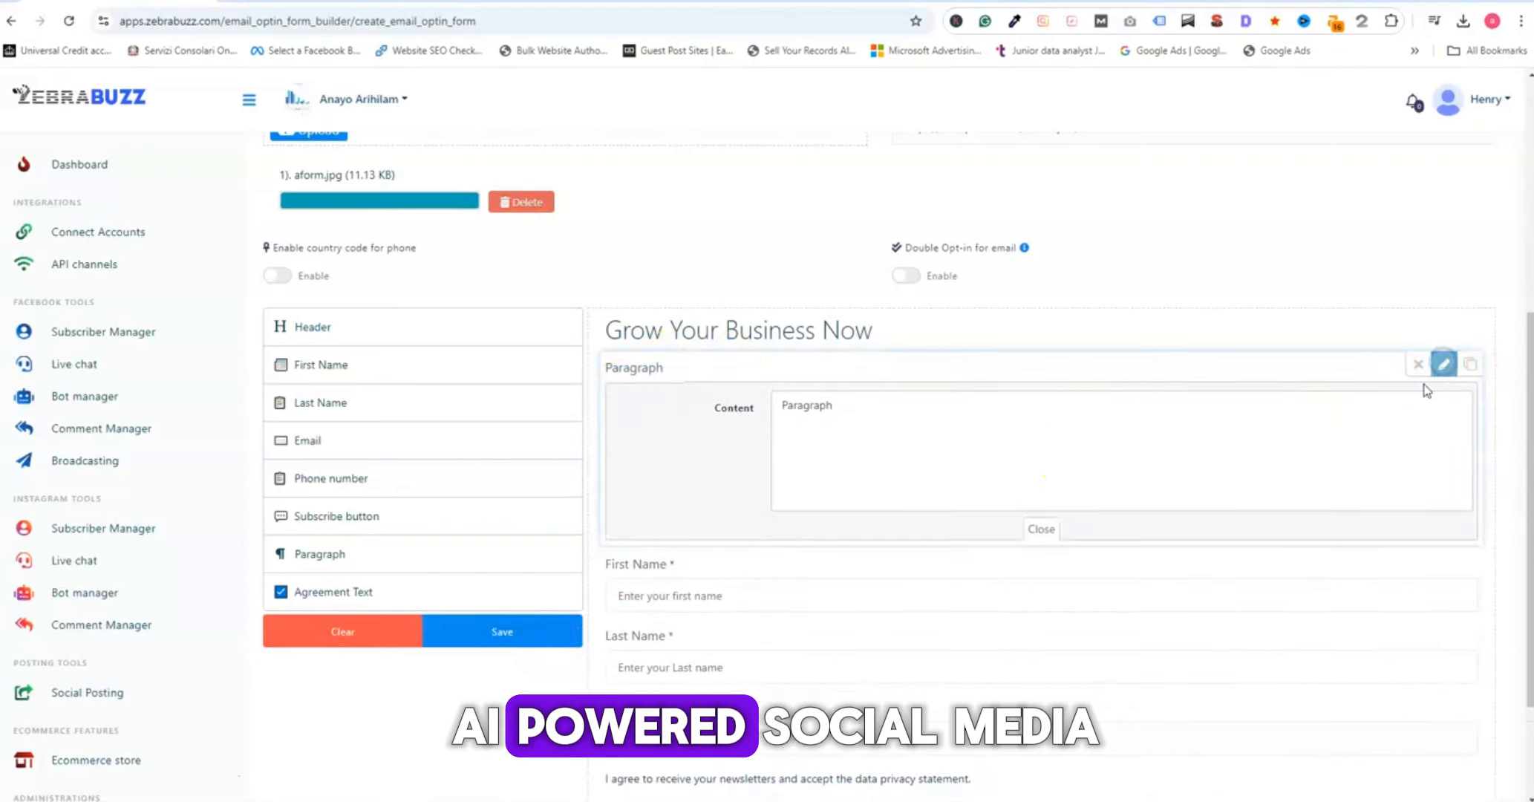
double_click(806, 406)
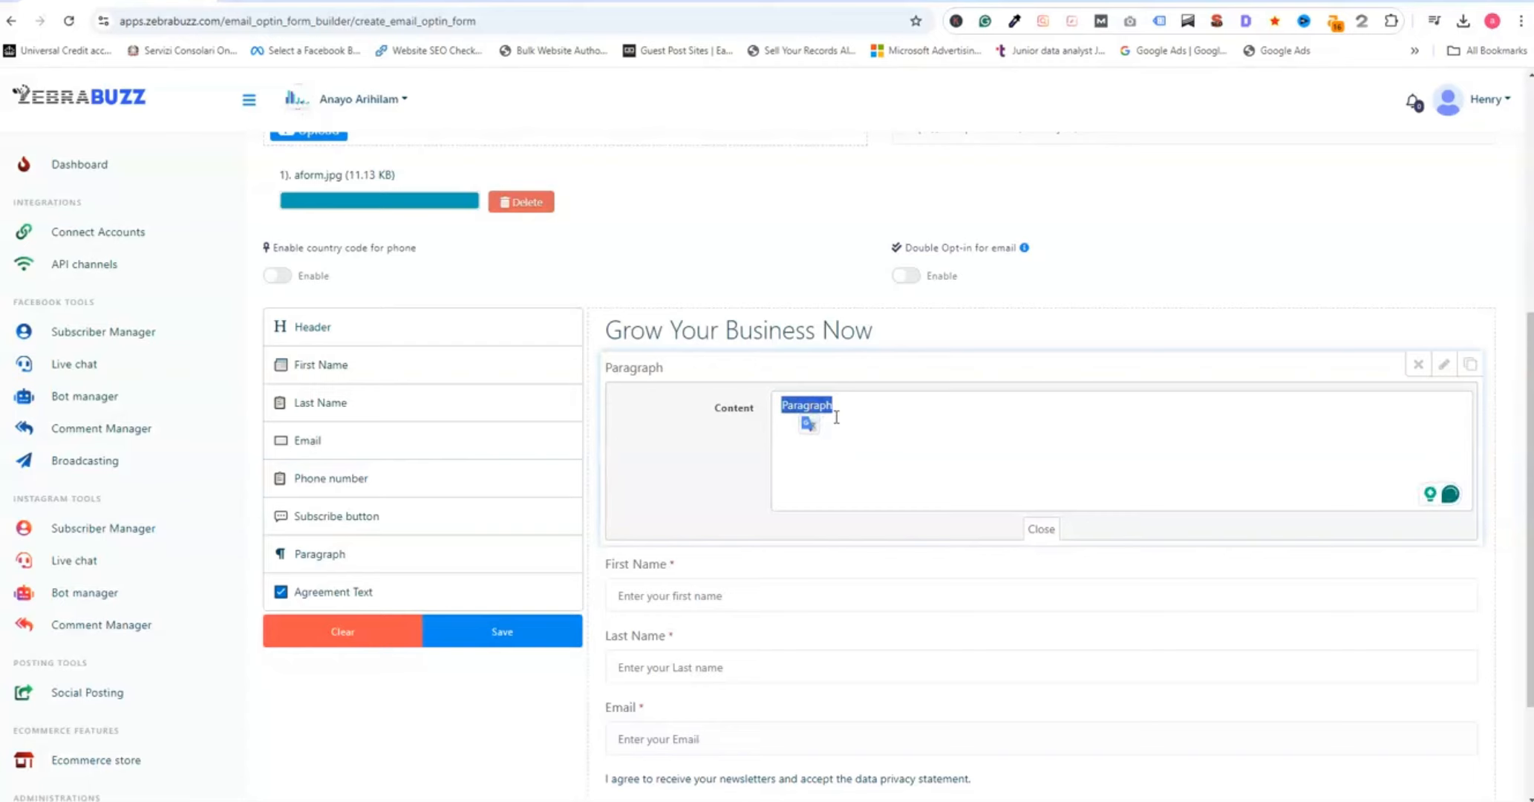
text(Stest)
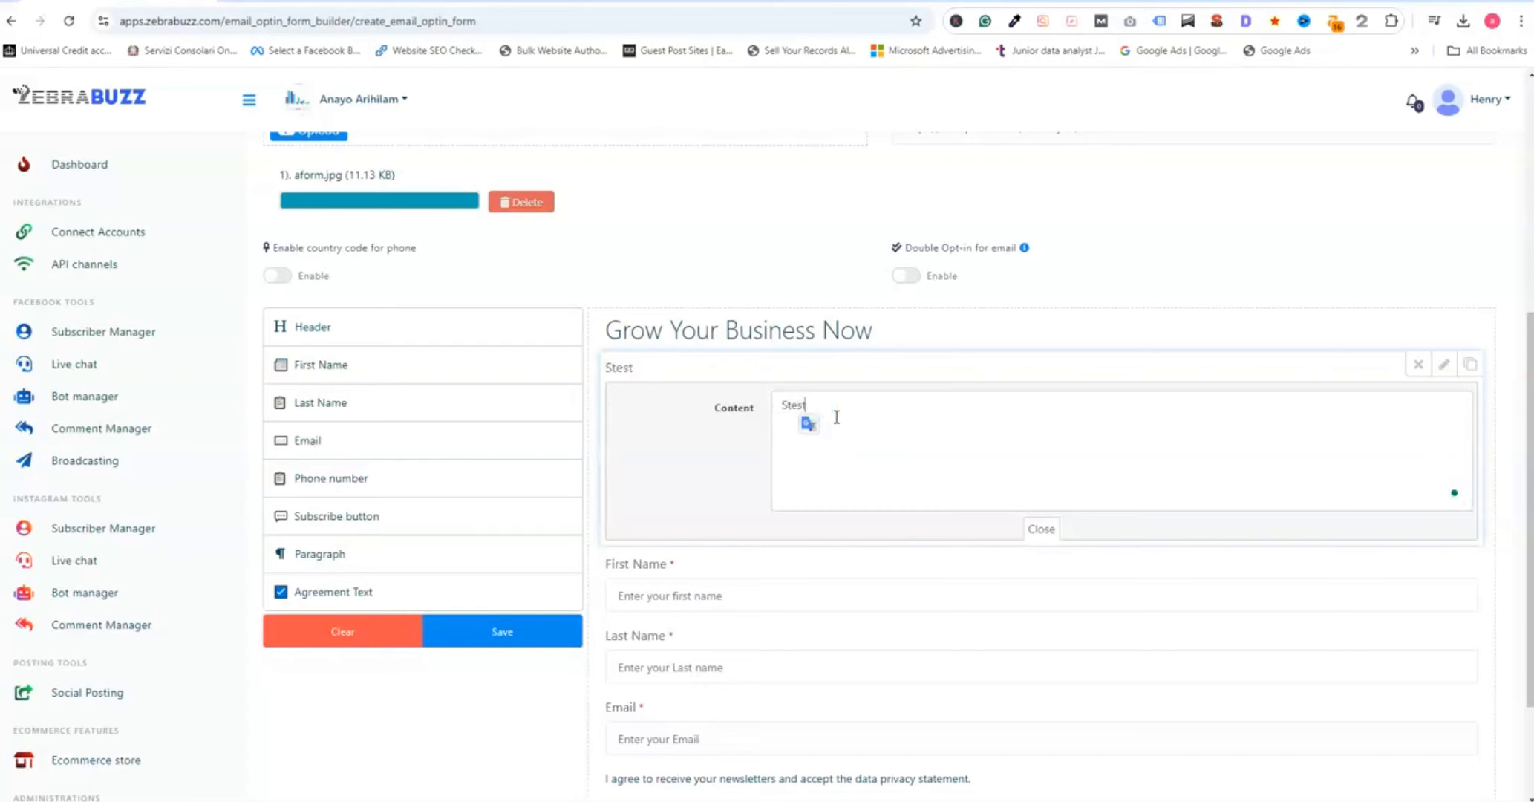
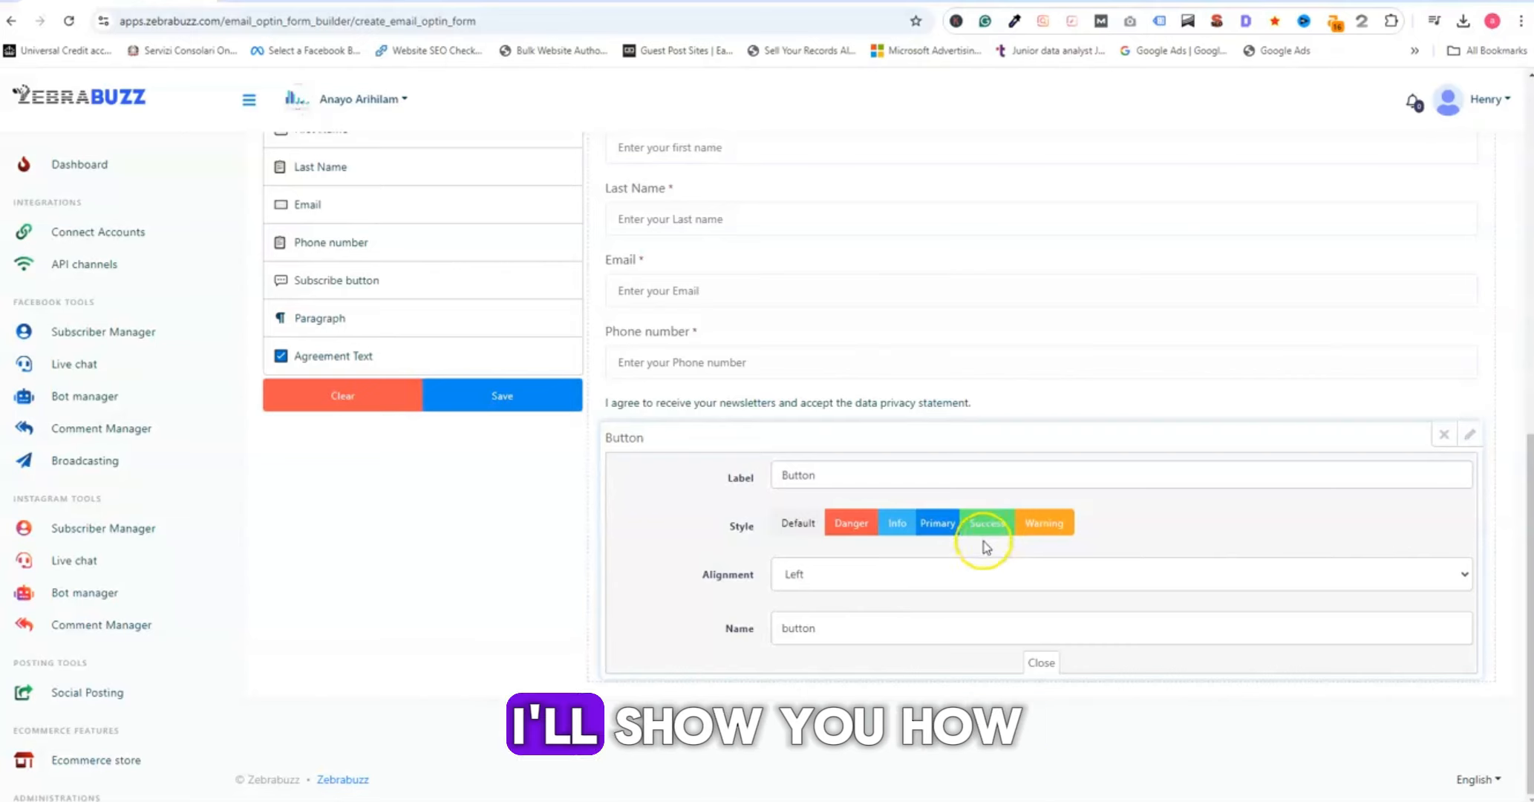
- Set the subscribe button's style to Primary, then save the opt-in form and acknowledge the confirmation
click(937, 523)
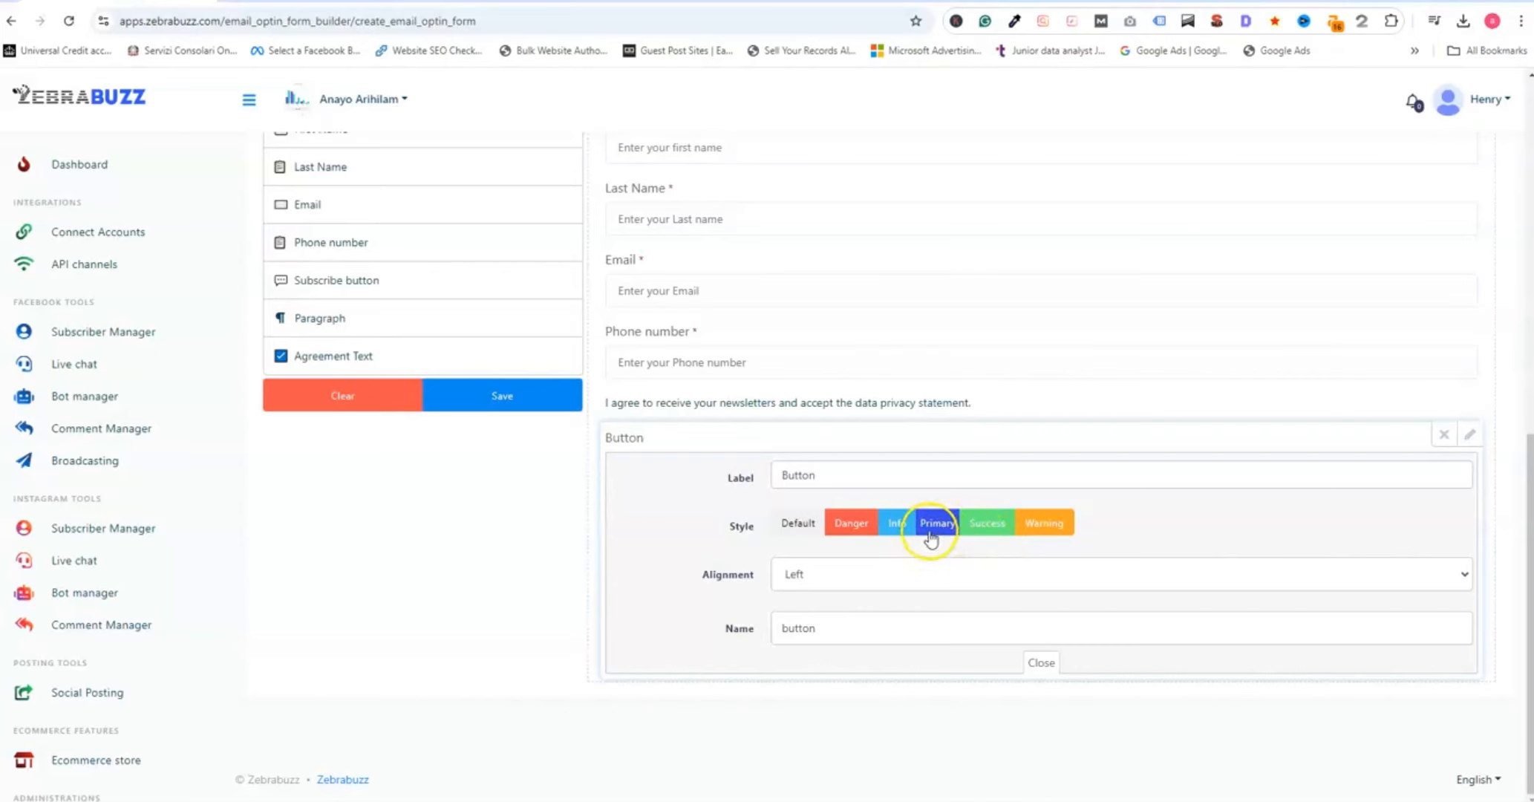
click(1036, 668)
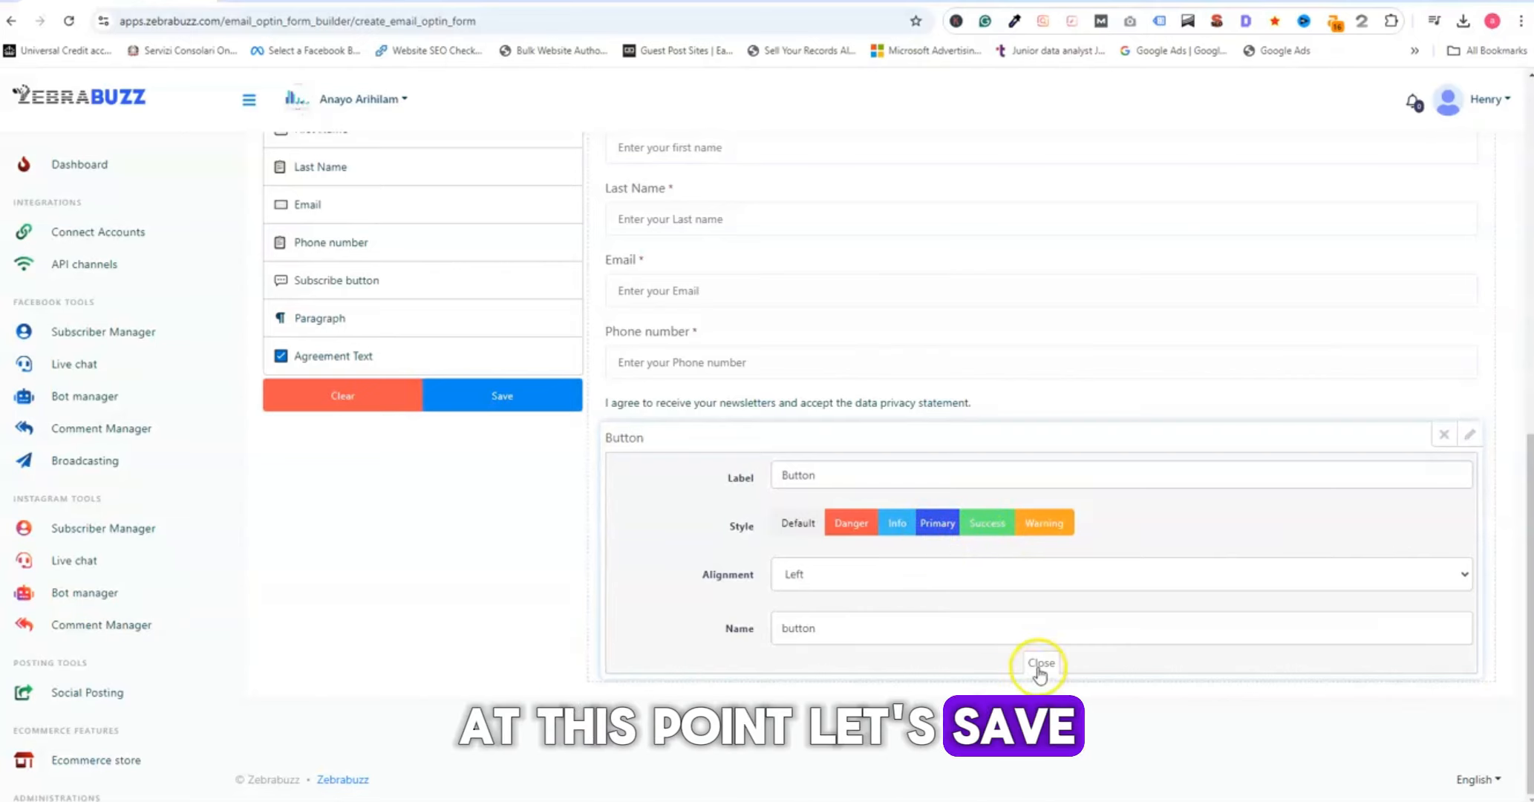
click(529, 396)
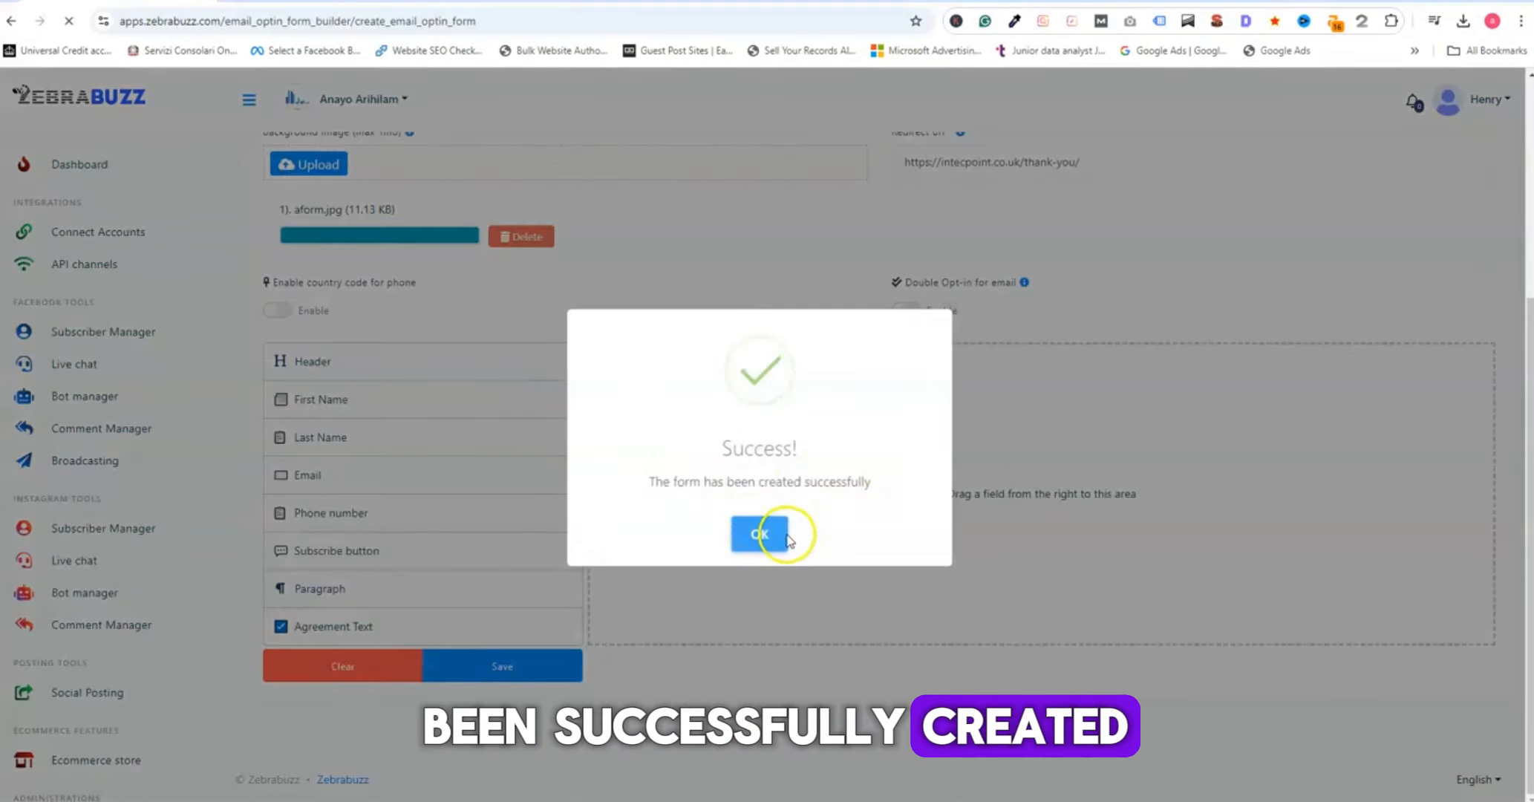
click(770, 536)
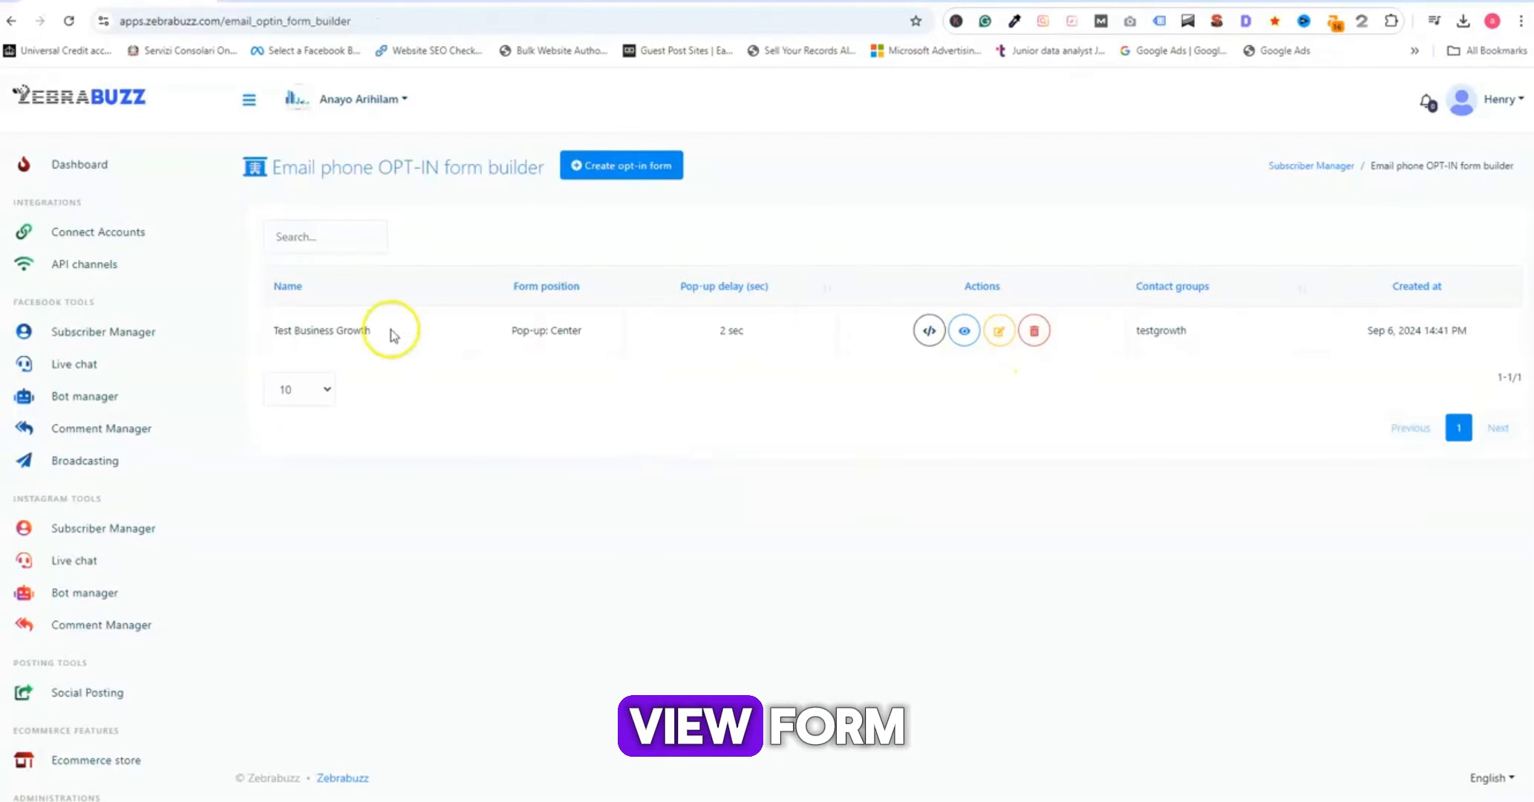
- Preview the Test Business Growth form, then return to the form list
click(965, 332)
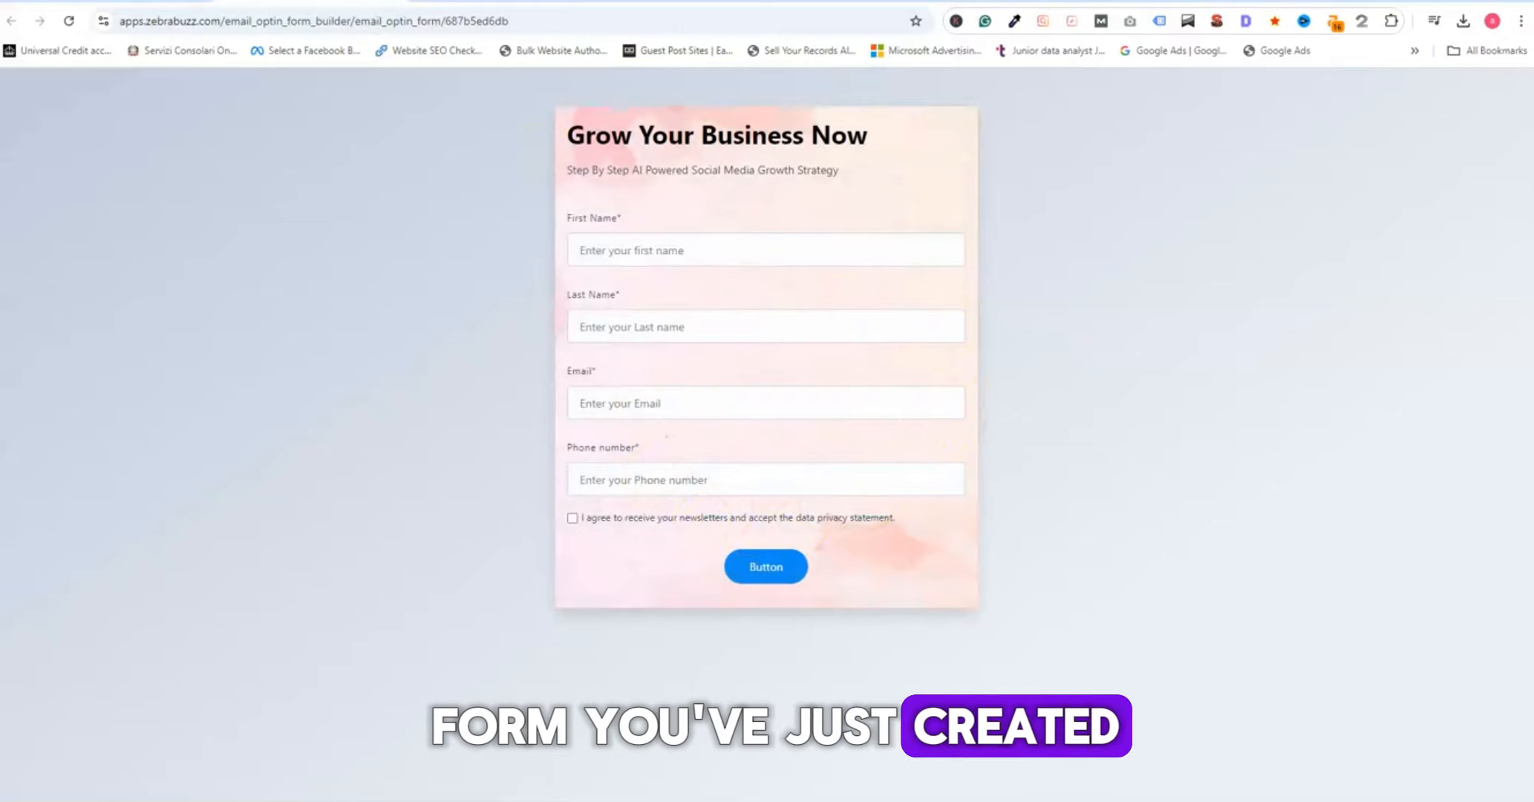
click(391, 2)
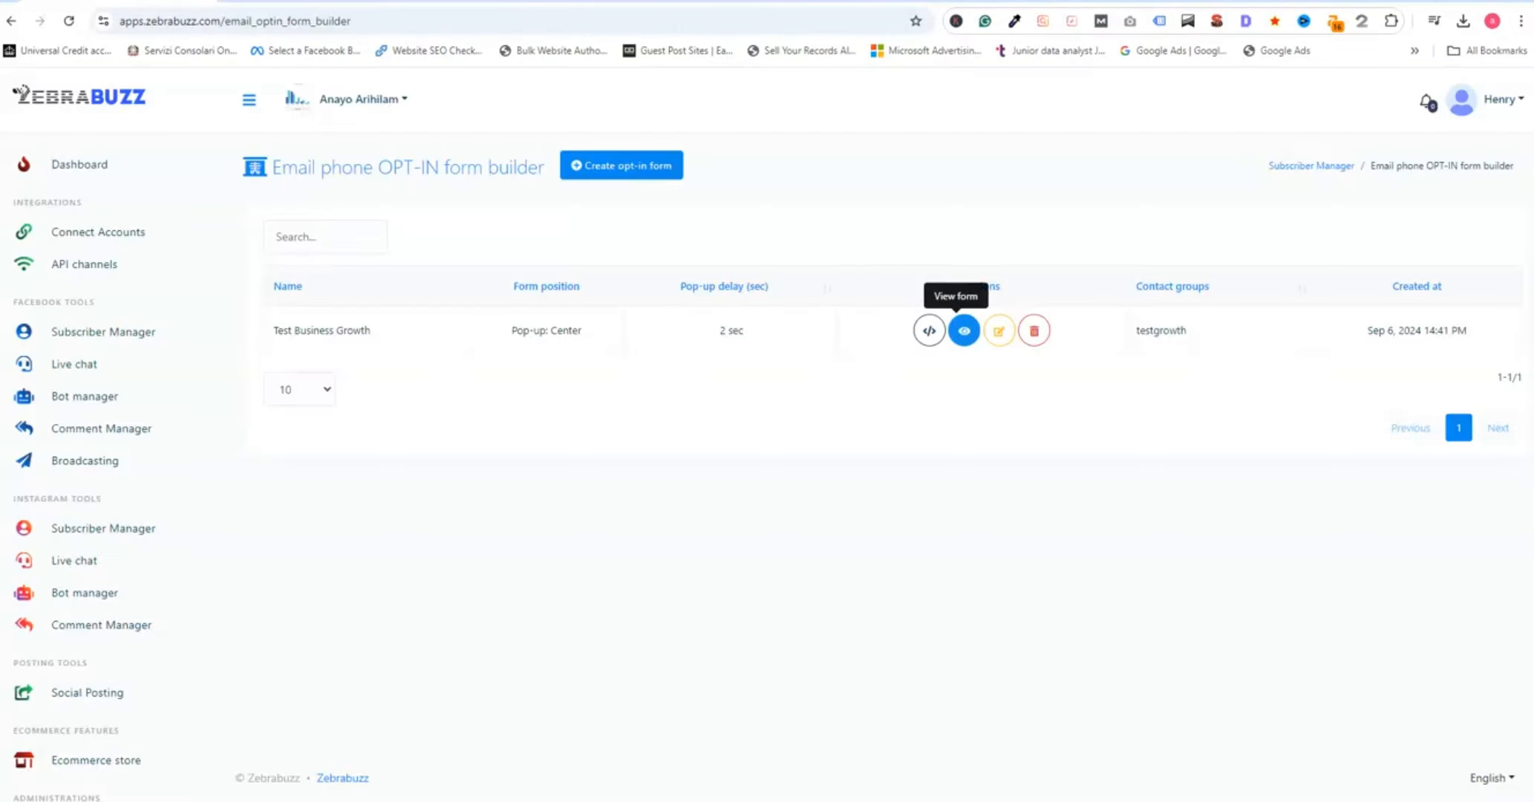
- Open the embed code of the Test Business Growth form and copy the whole snippet
click(990, 401)
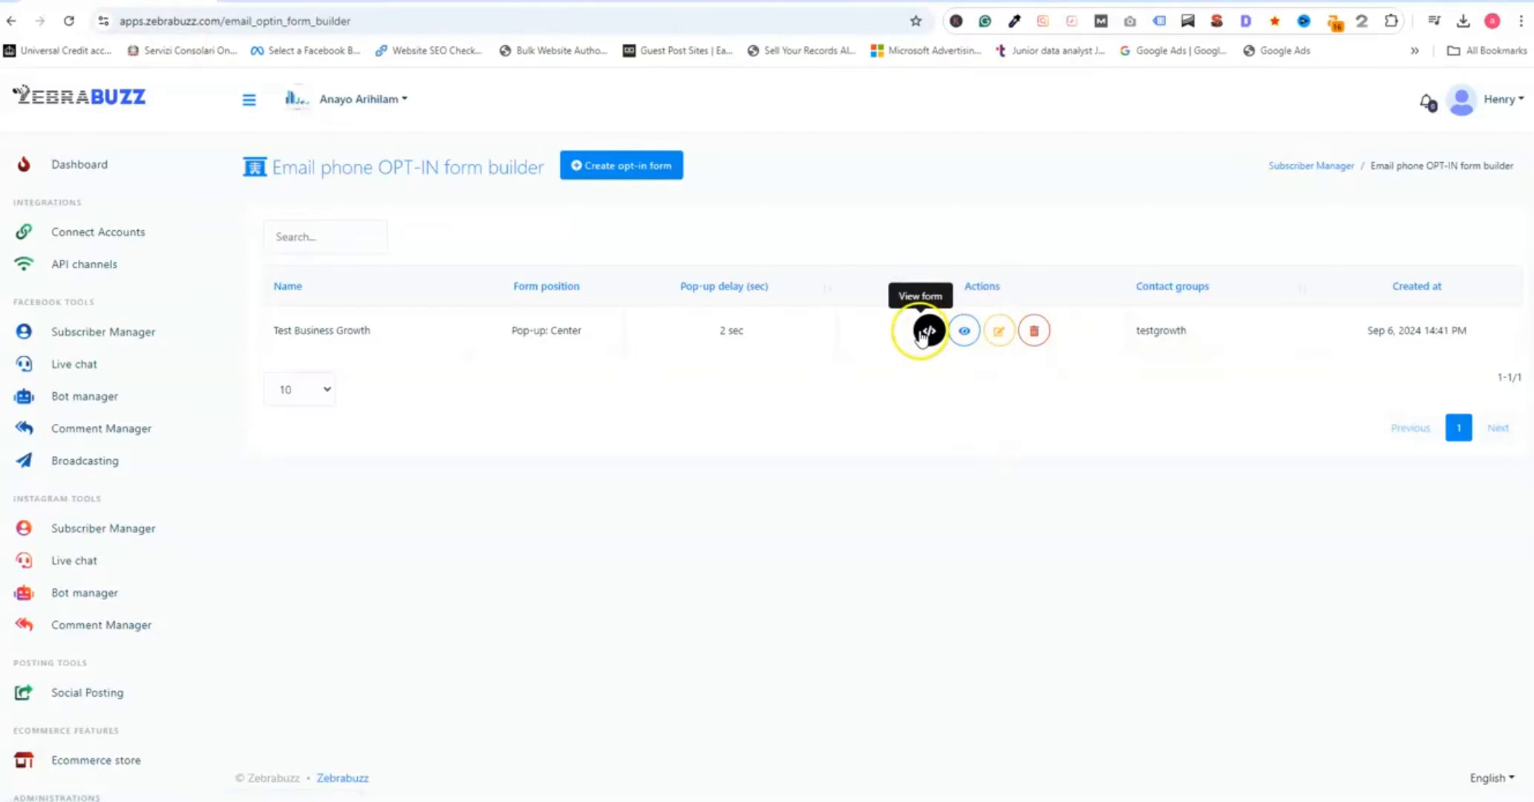
click(928, 331)
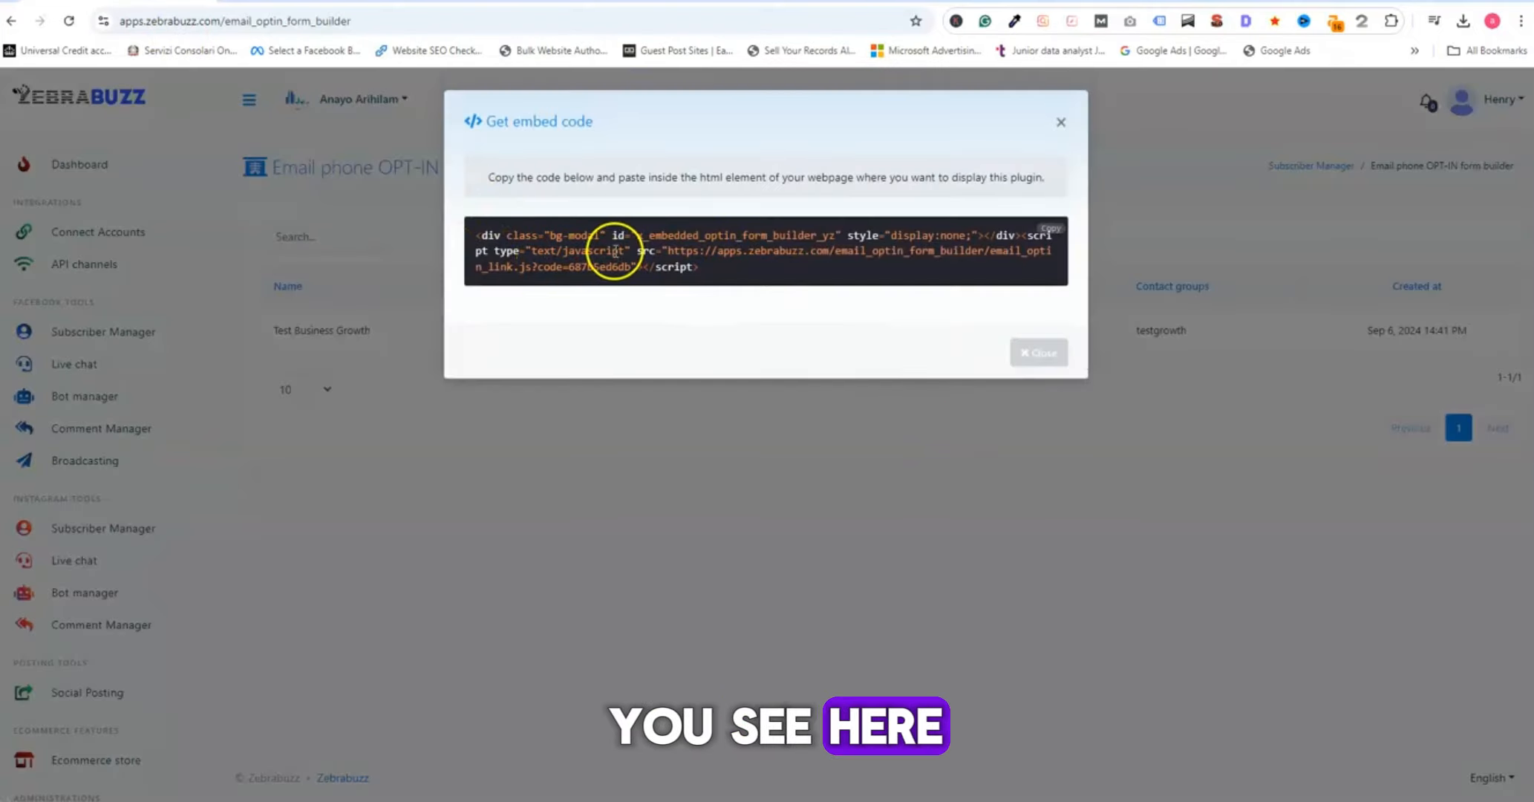
drag(702, 266, 471, 235)
key(ctrl+c)
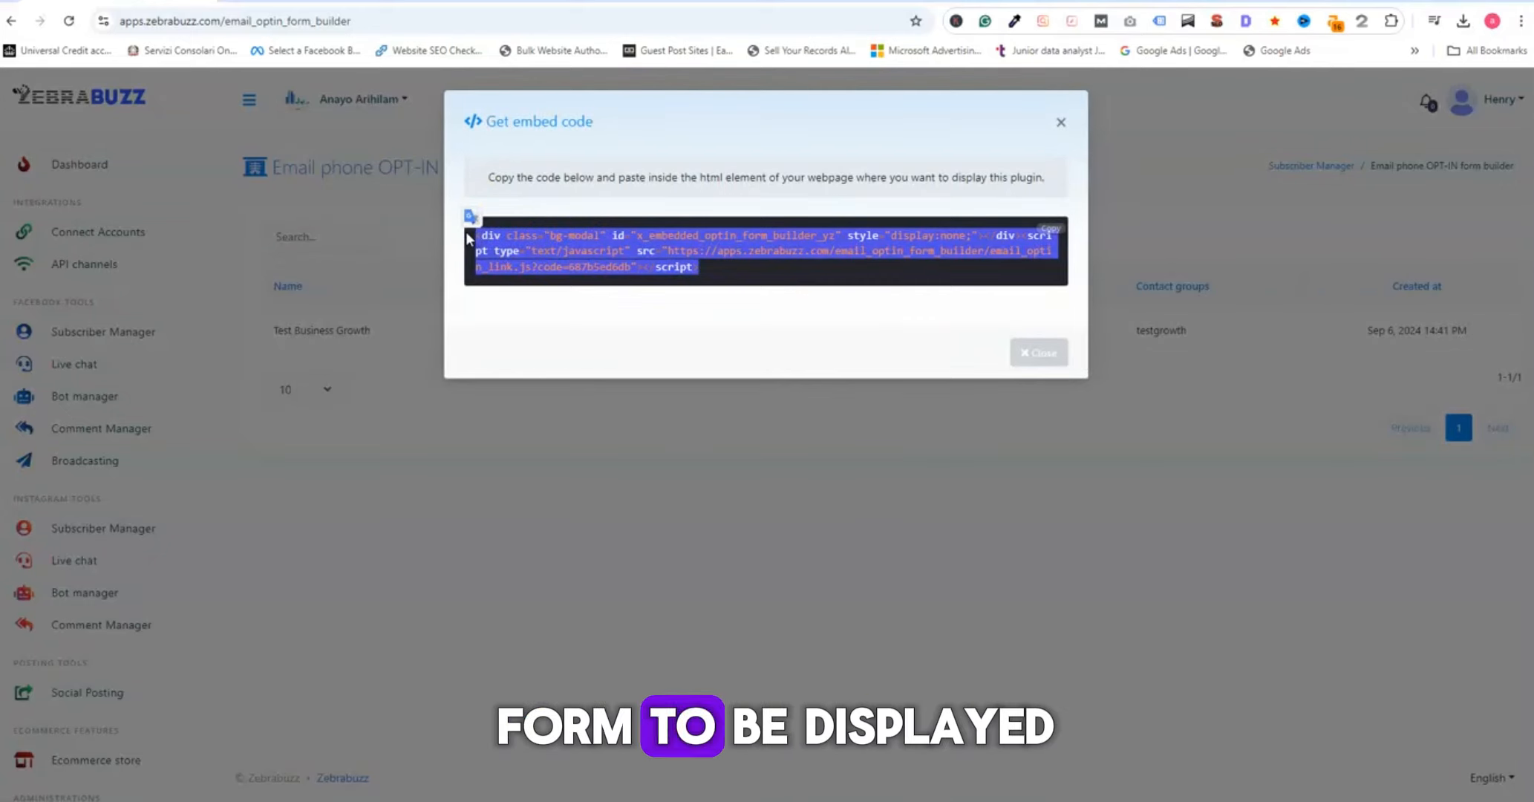
click(610, 334)
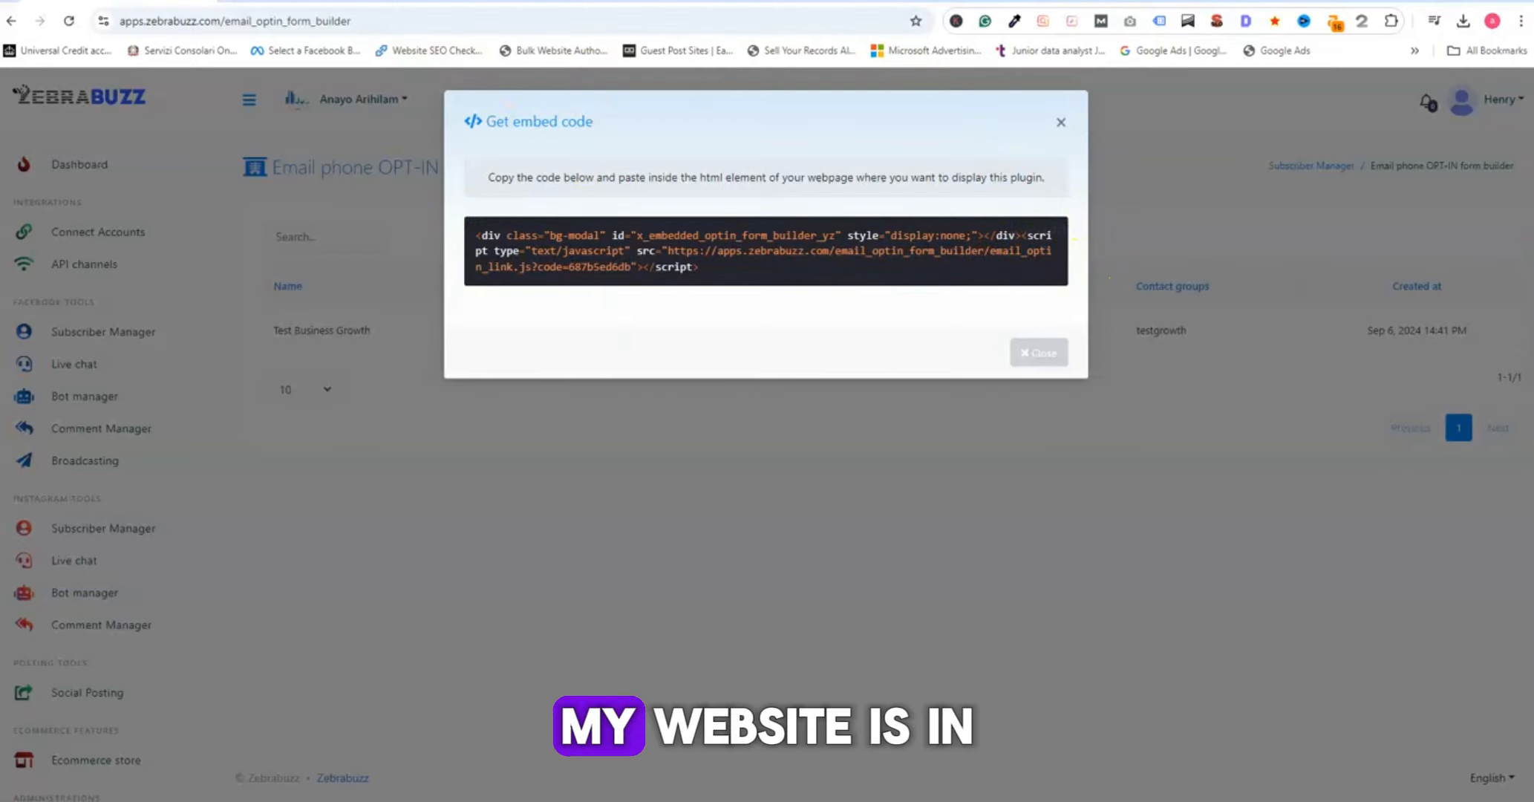
- Switch to the intecpoint.co.uk home page and enable the Divi Visual Builder
click(445, 6)
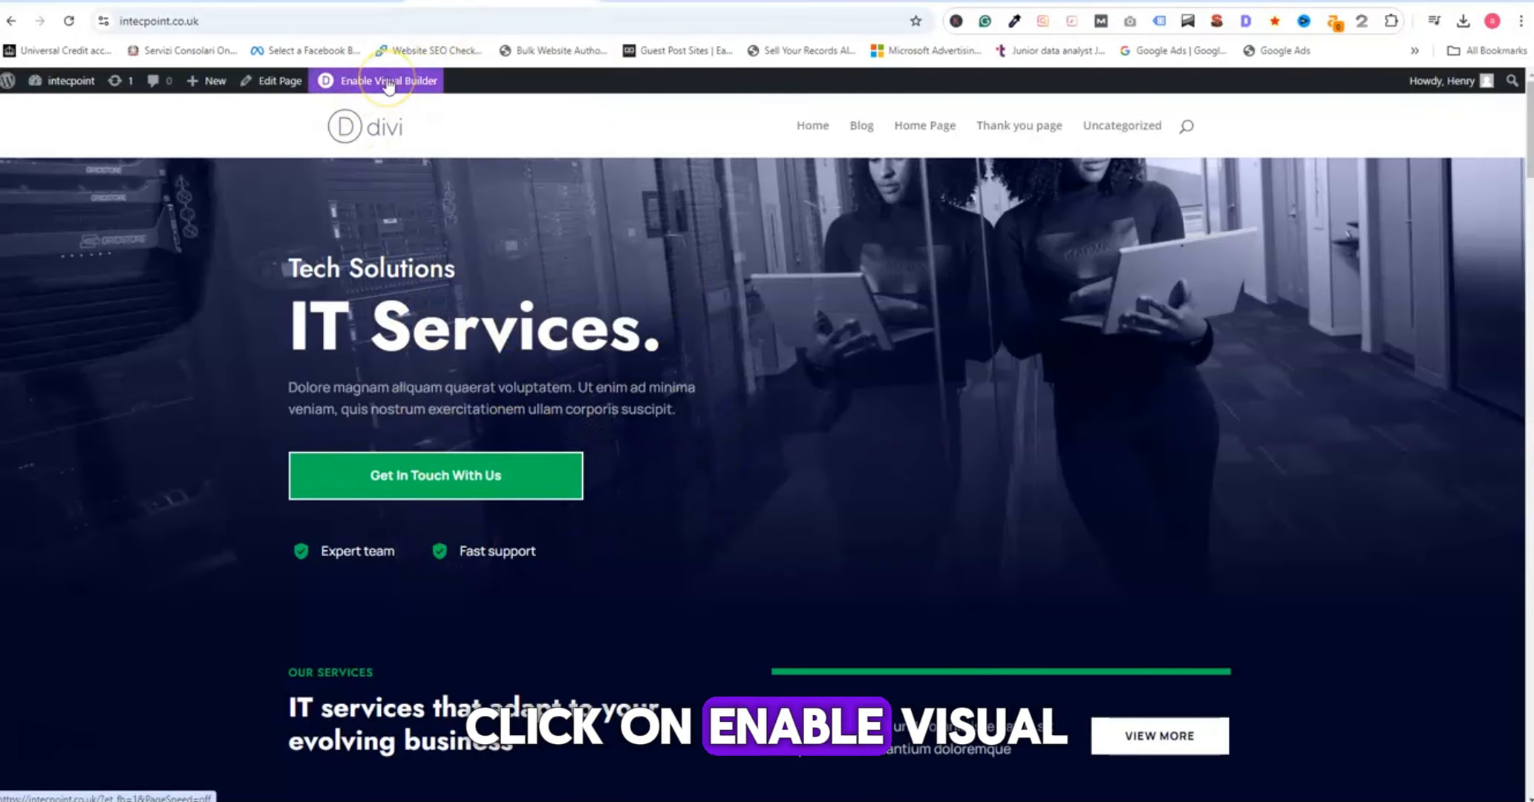
click(387, 83)
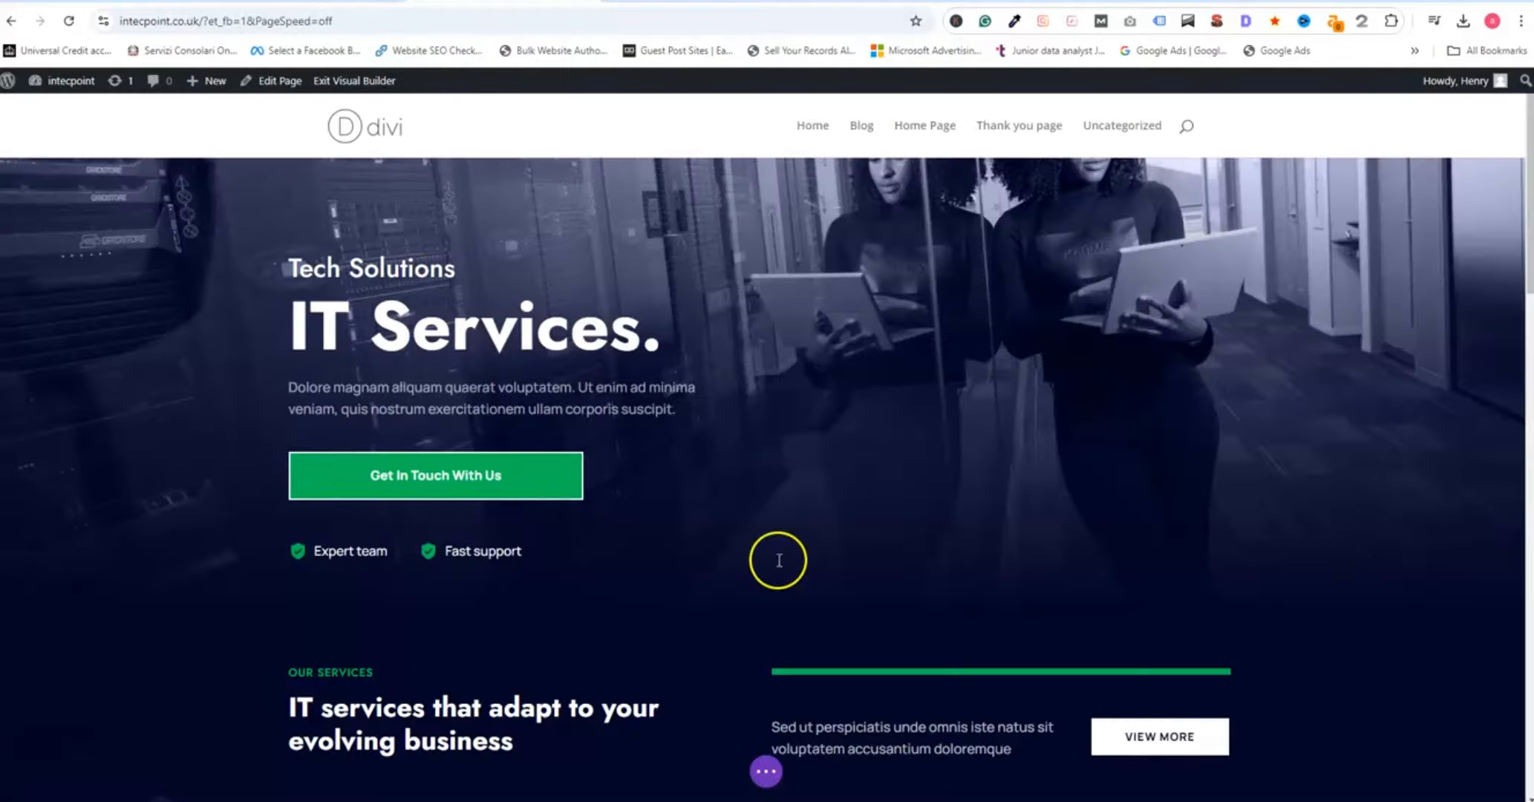
- Paste the form's embed code into the empty Code module above the Testimonial section and save the page
scroll(650, 582, down, 15)
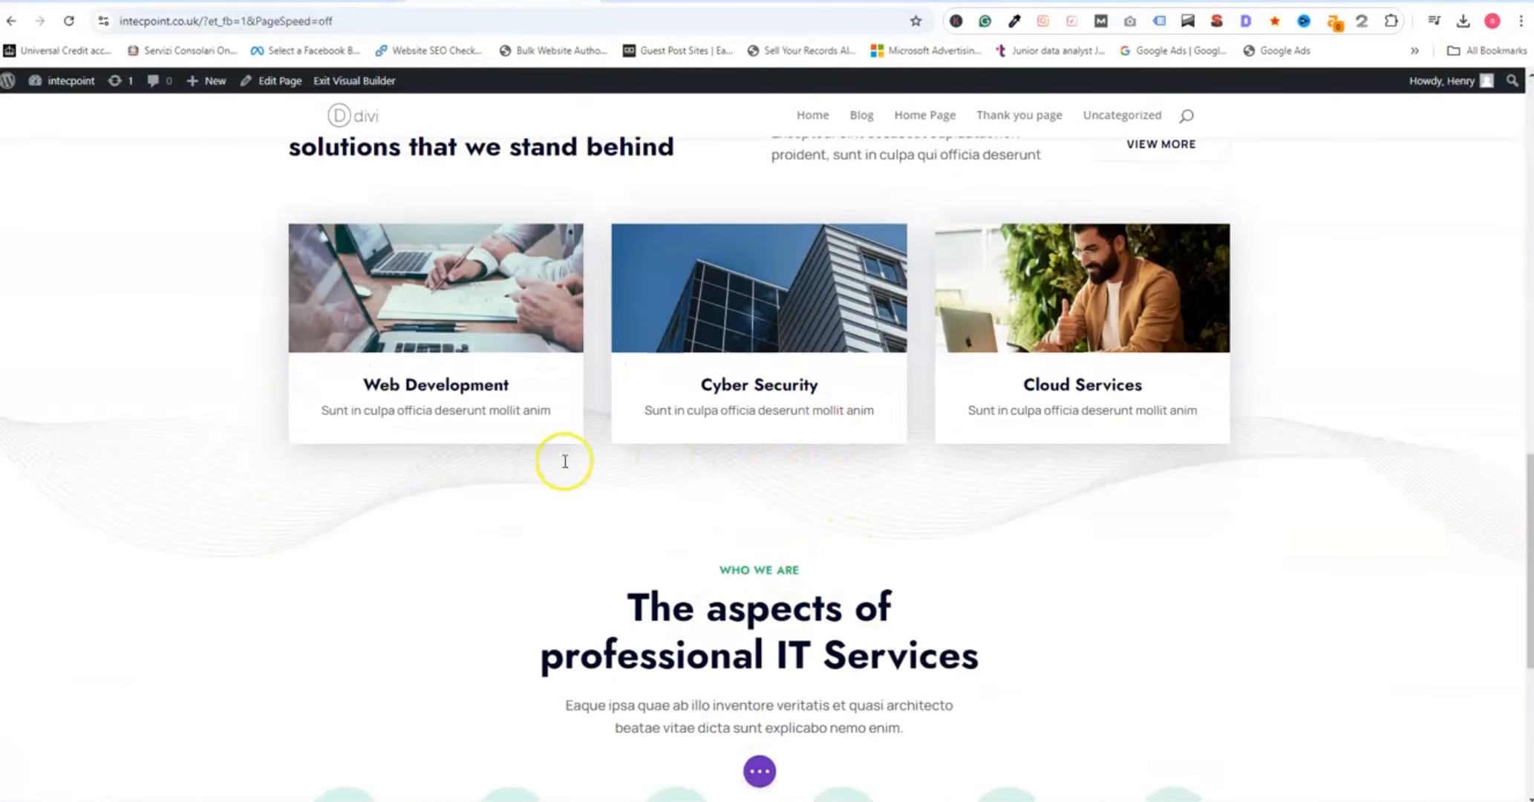
scroll(565, 461, down, 17)
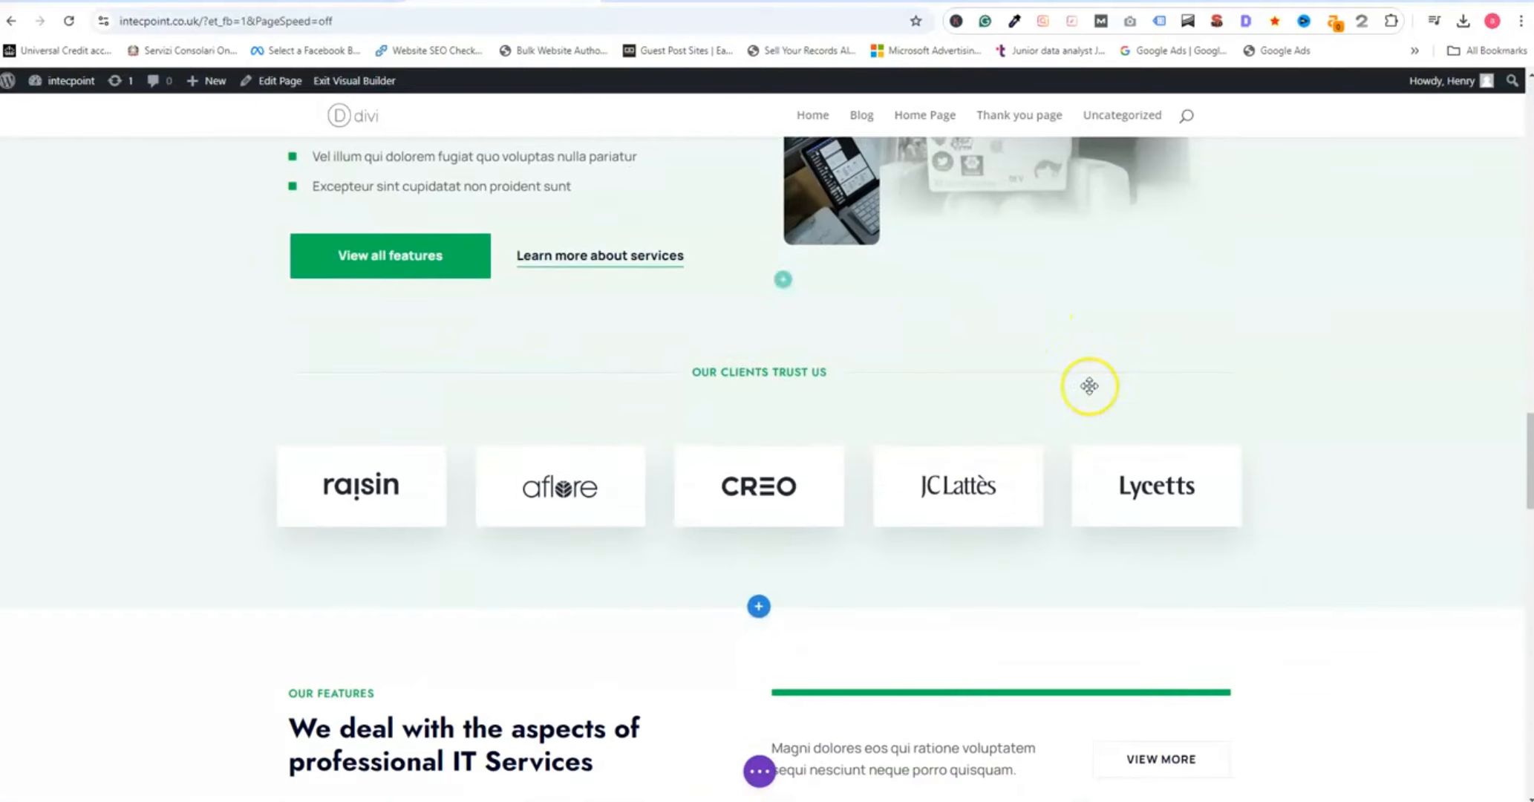
scroll(836, 542, down, 4)
scroll(733, 414, down, 9)
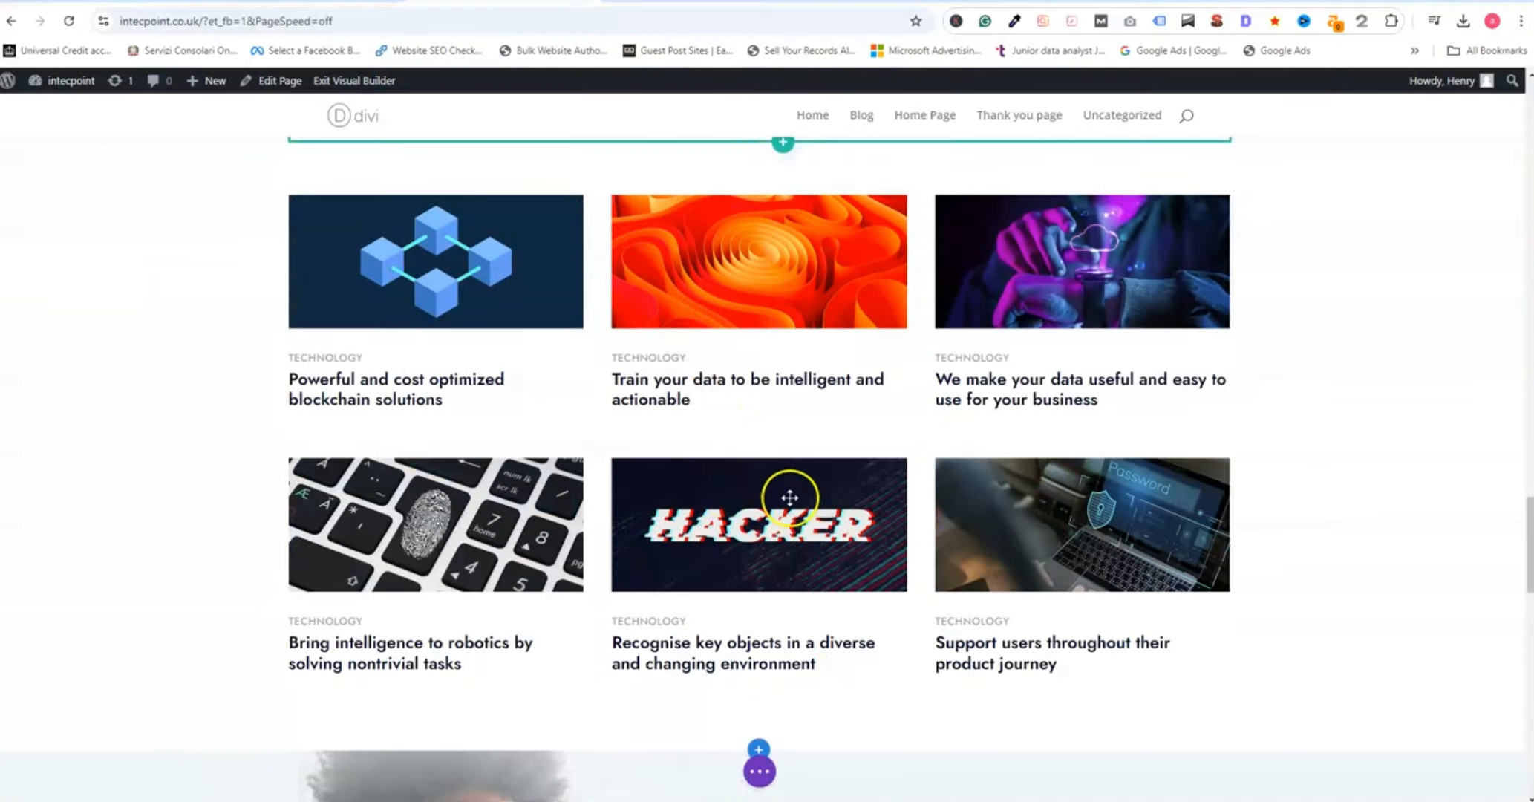
scroll(1011, 432, down, 6)
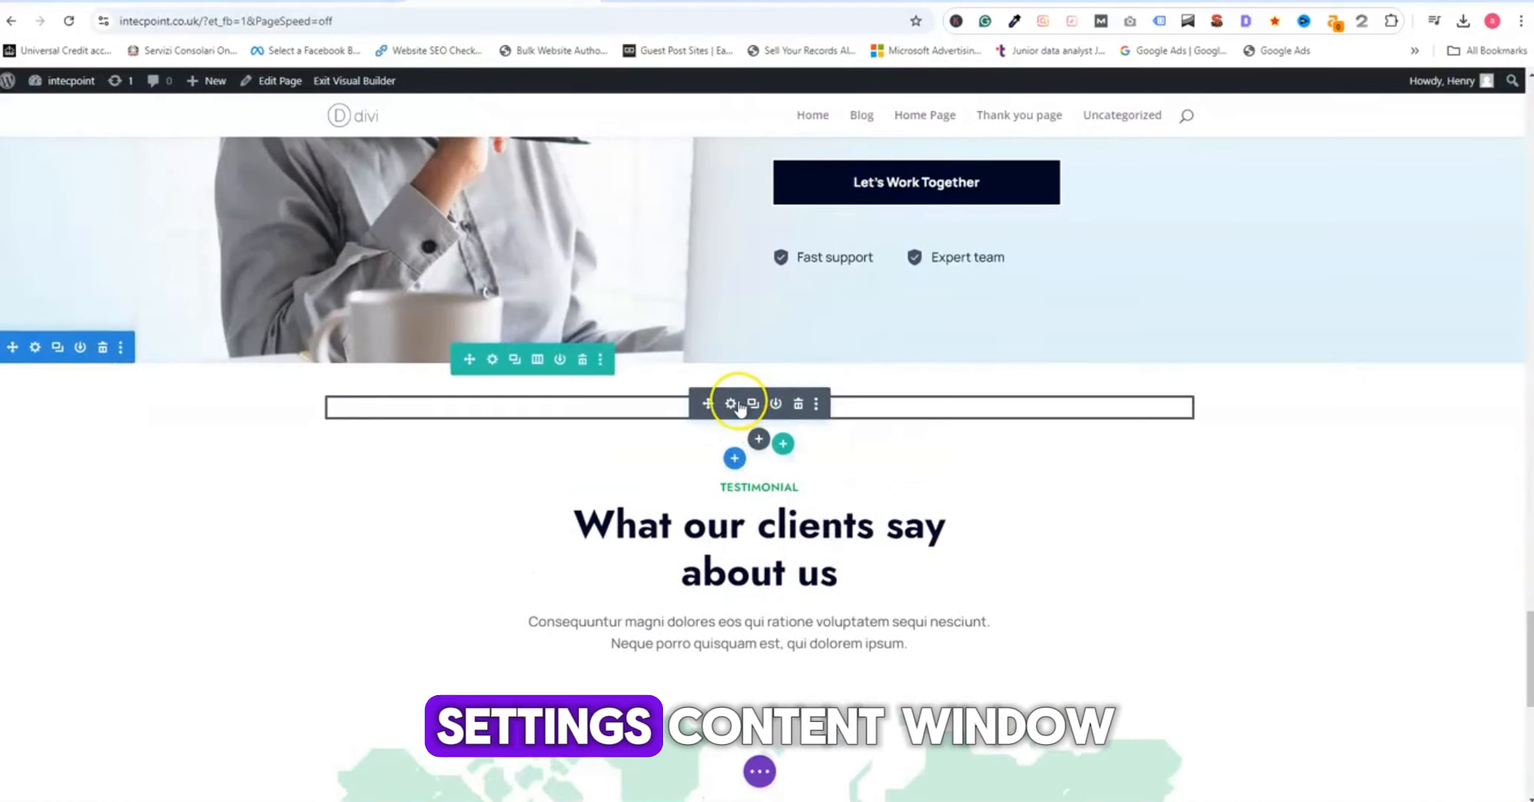
click(738, 401)
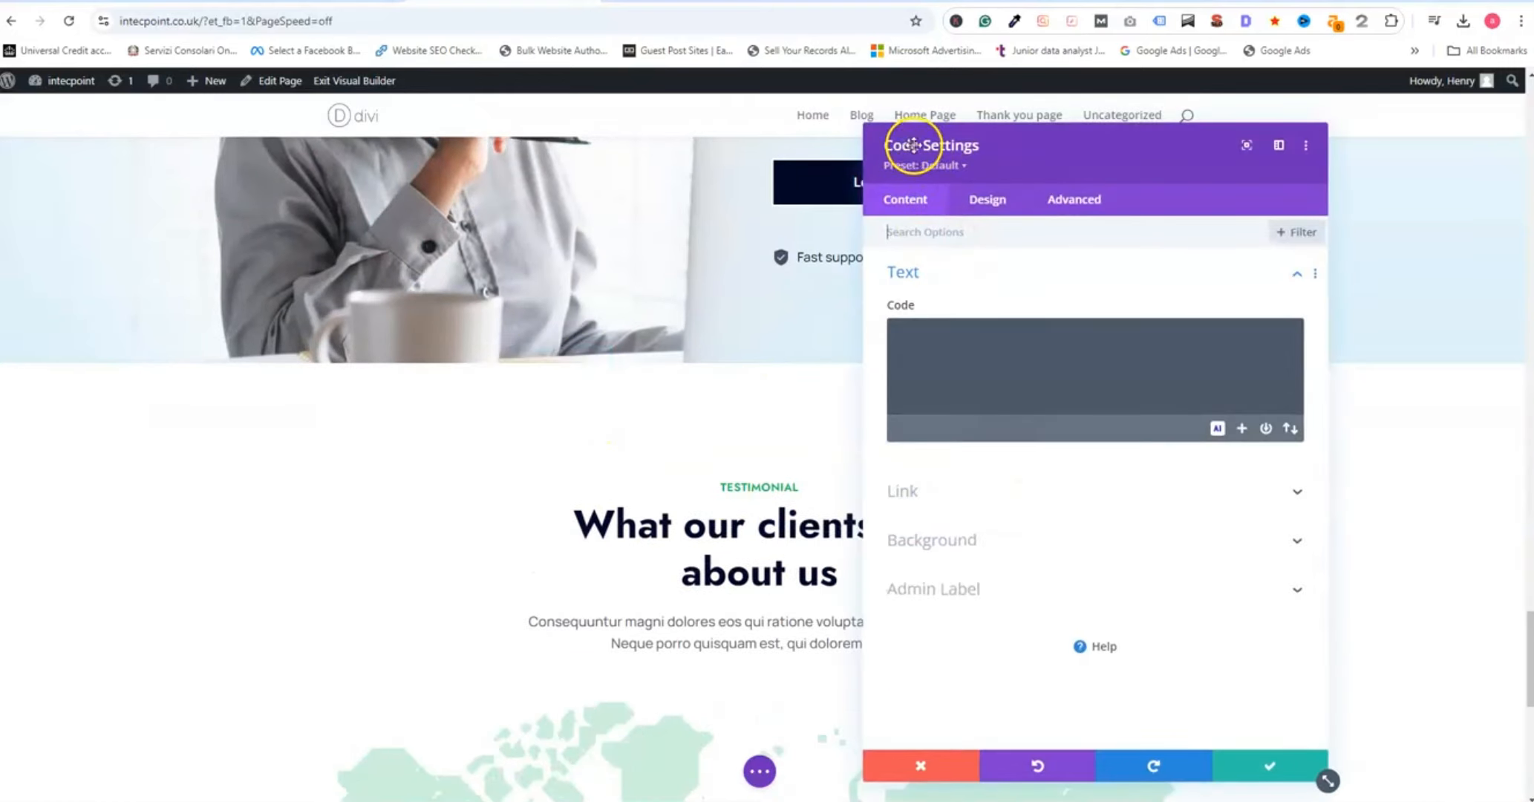
click(943, 348)
key(ctrl+v)
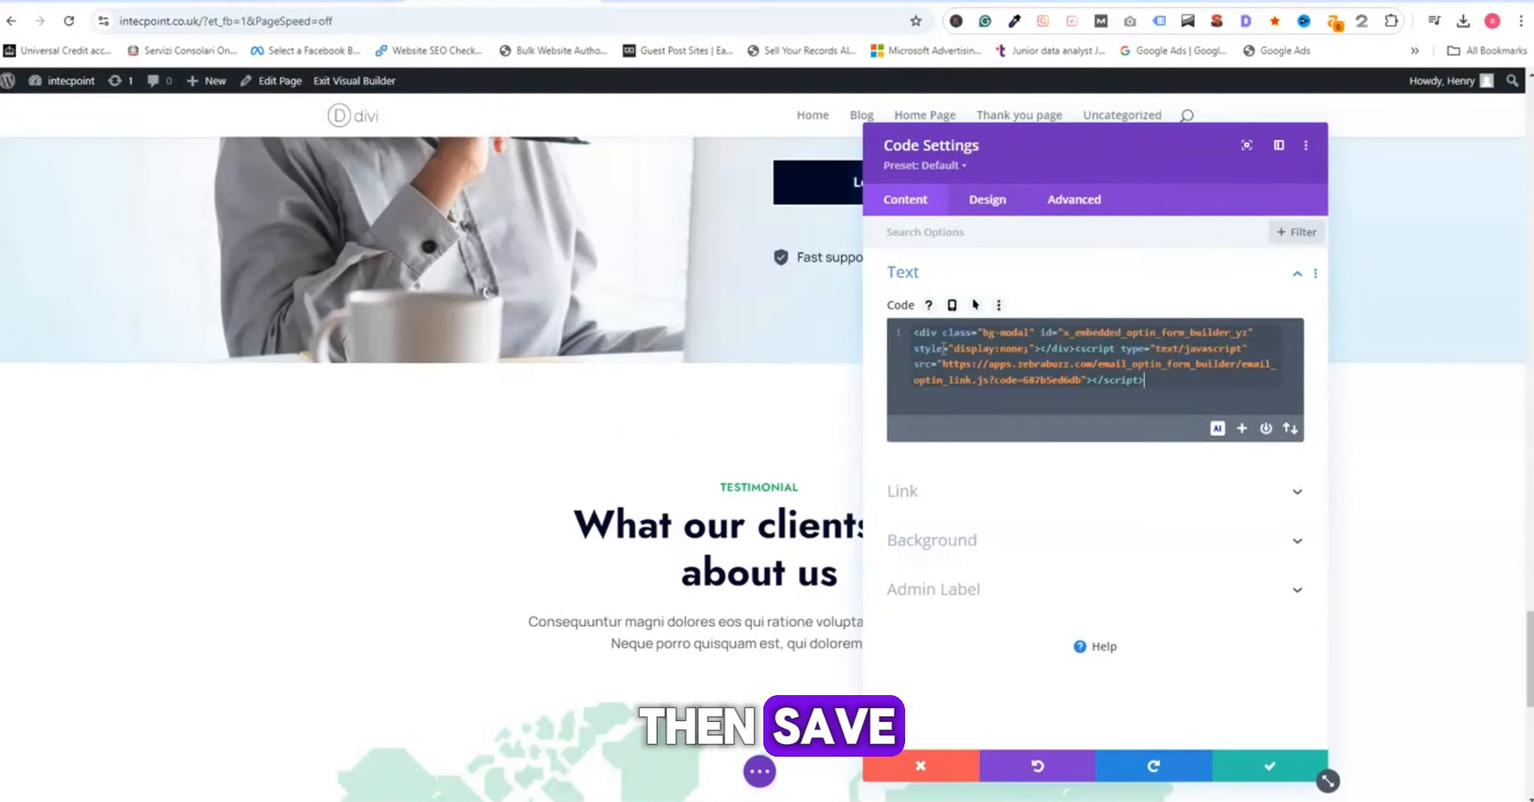
click(1244, 765)
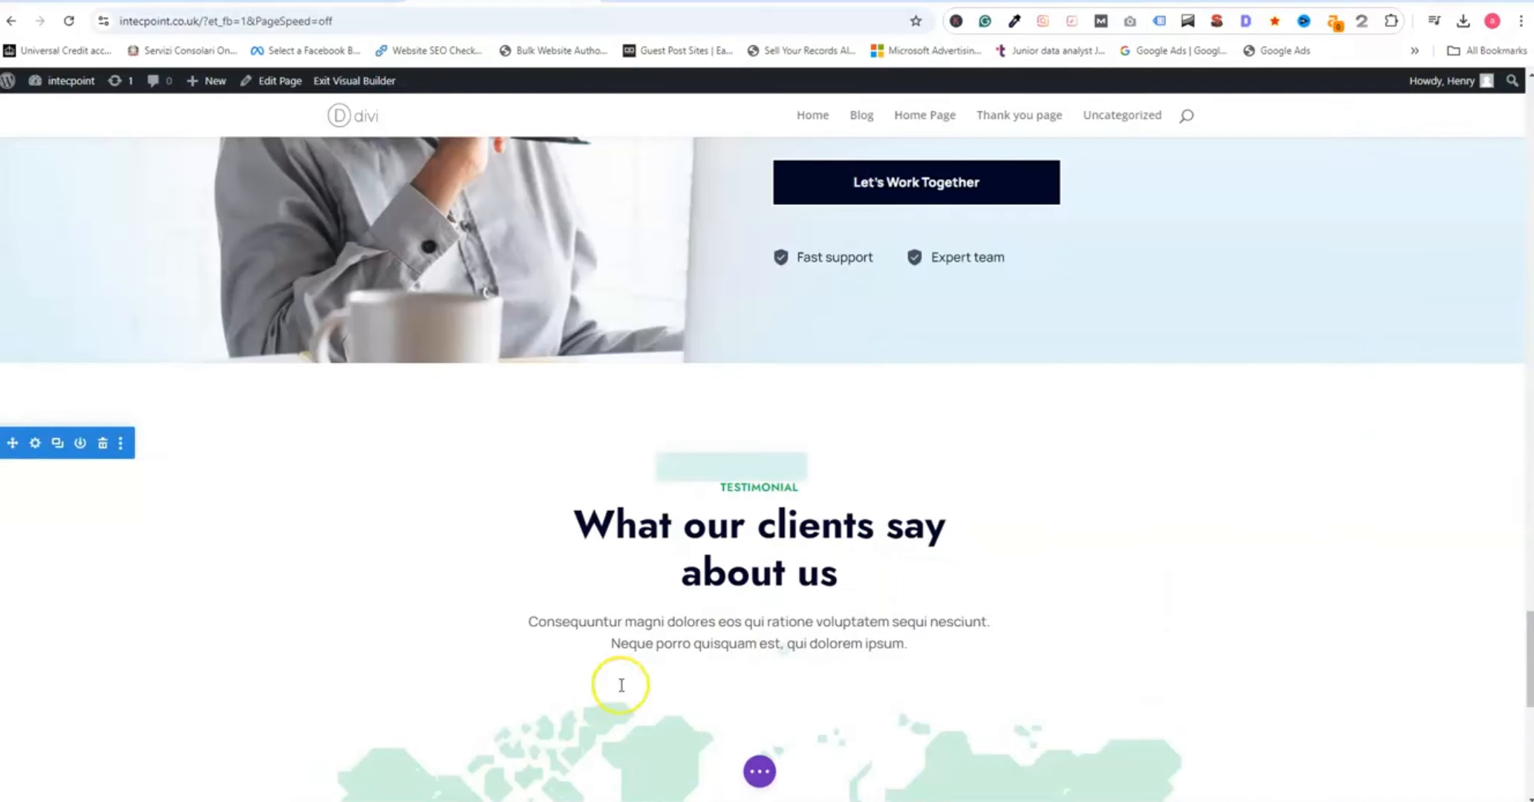
click(758, 776)
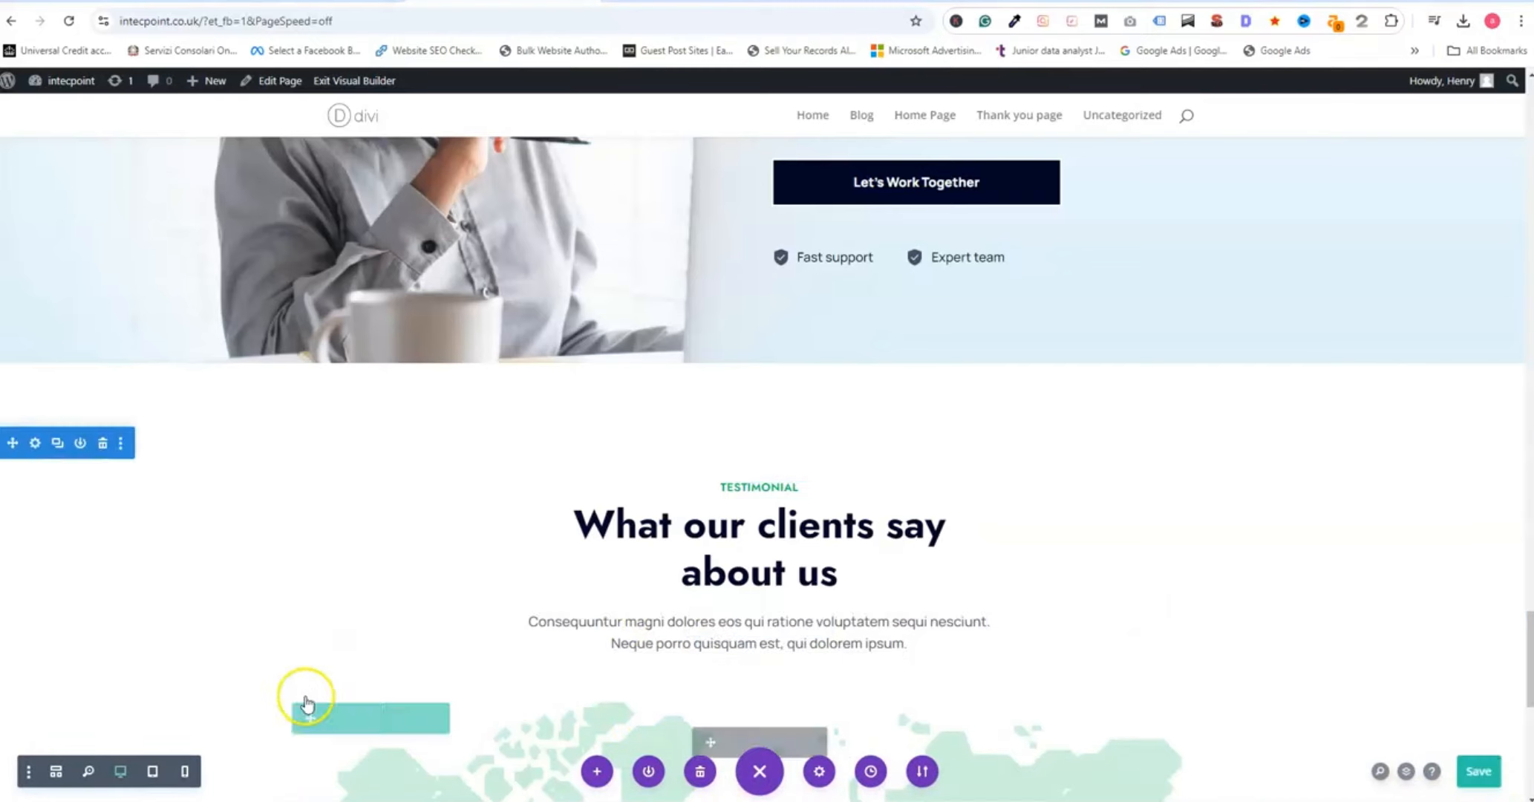
scroll(312, 668, up, 1)
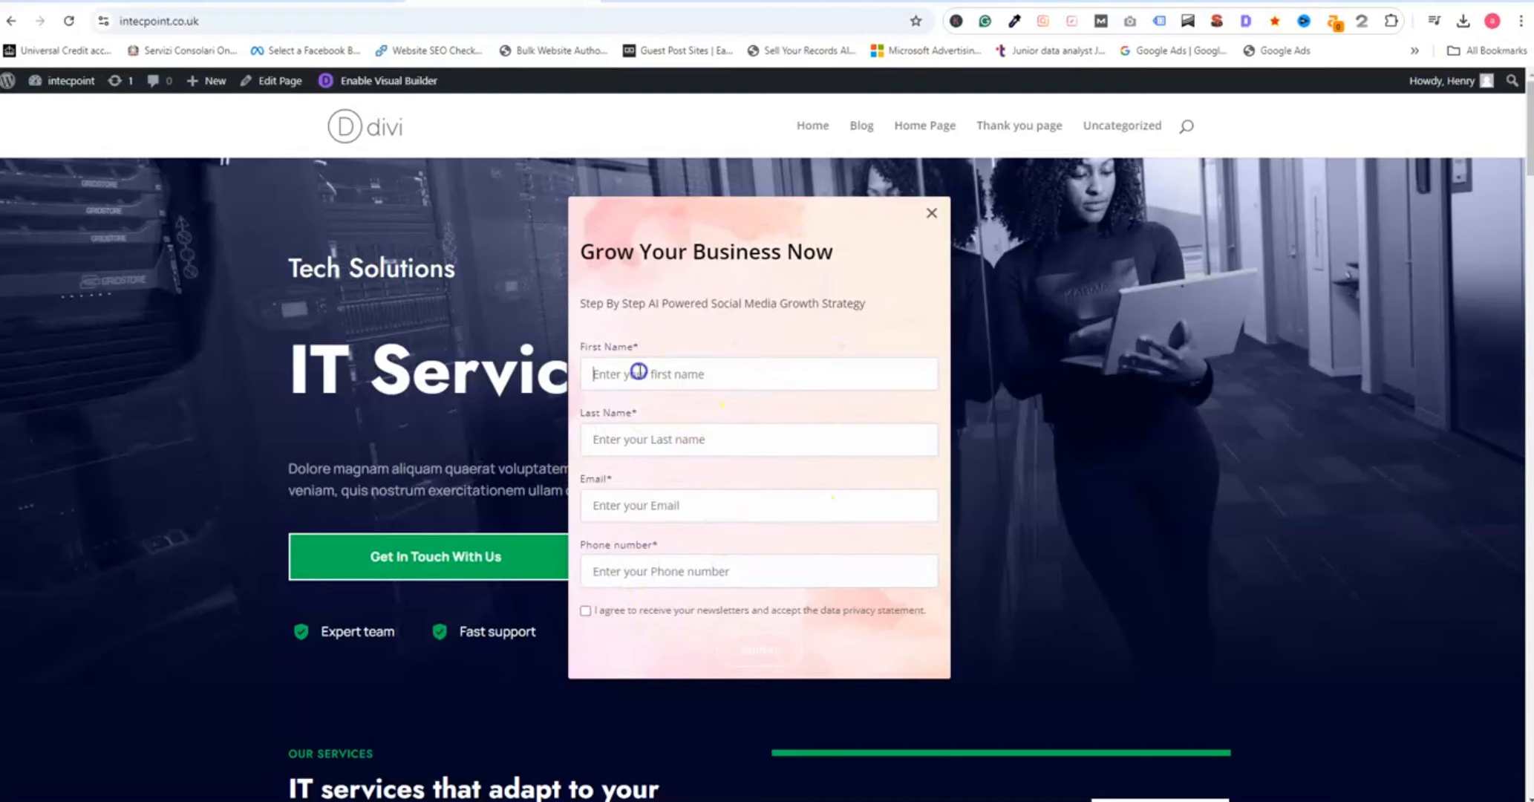
- Fill the website's pop-up form with a saved contact profile, accept the agreement, and dismiss the form without submitting
click(612, 297)
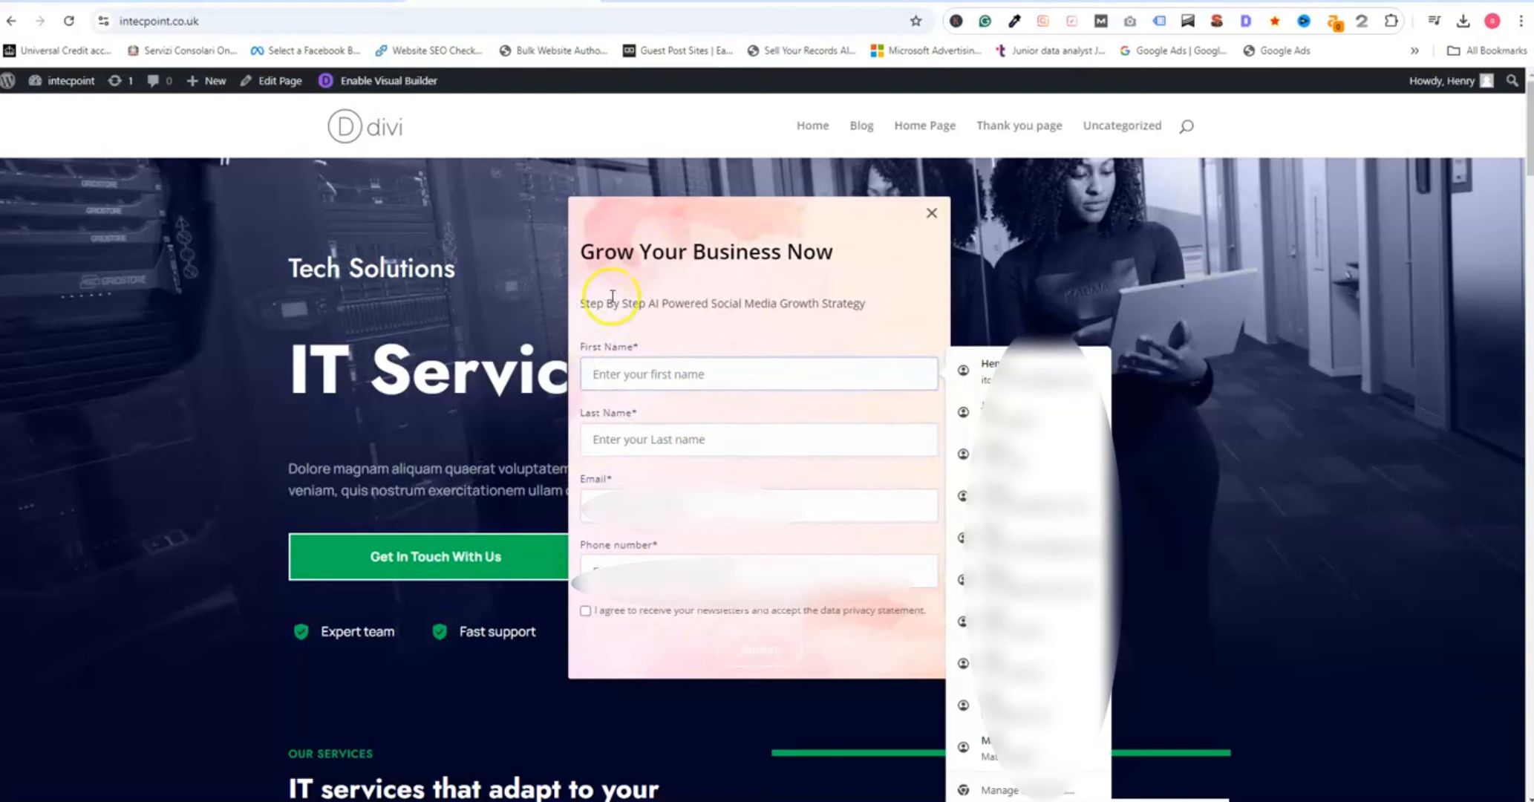
click(992, 371)
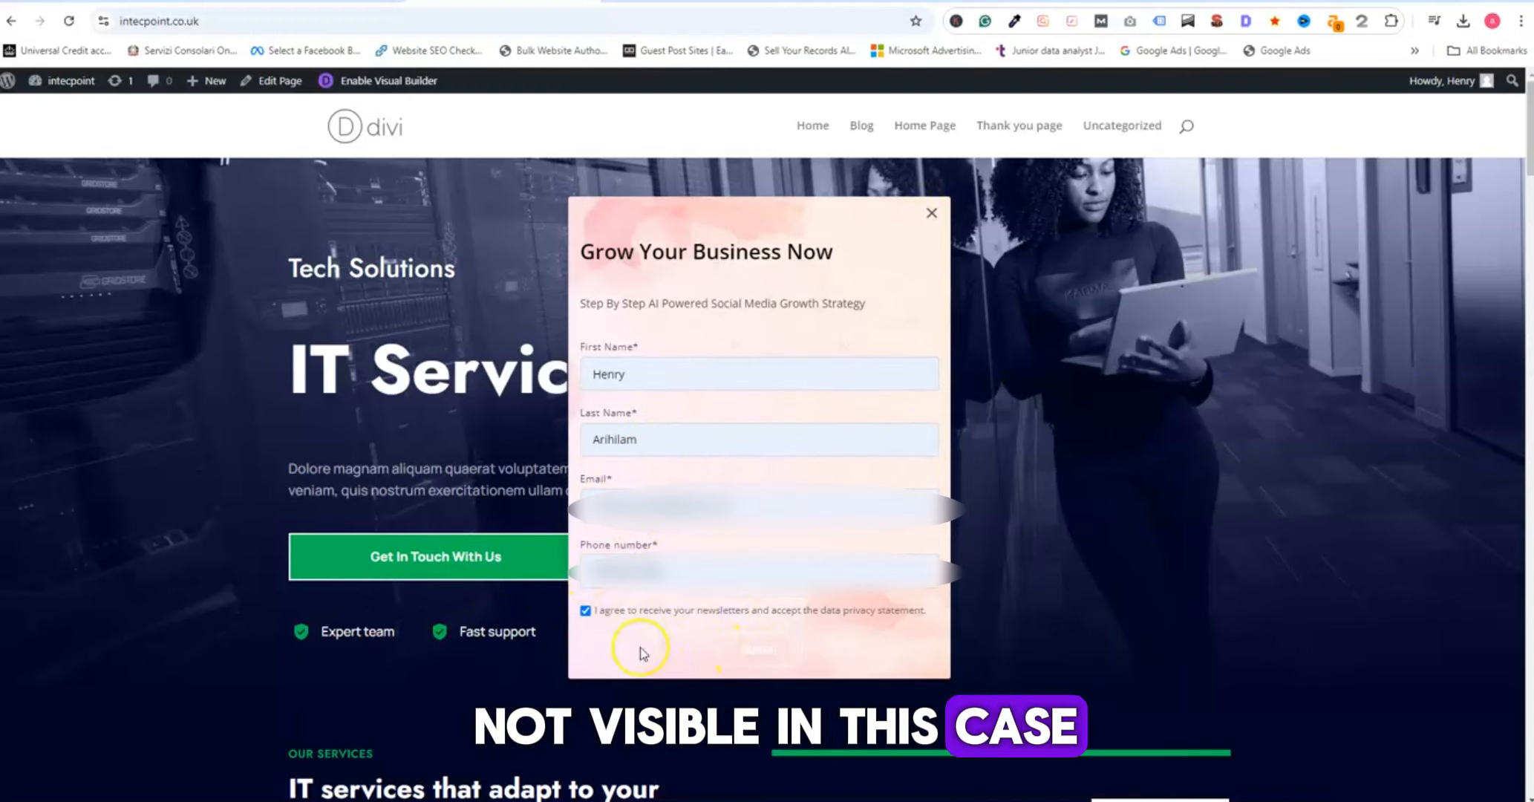
click(933, 215)
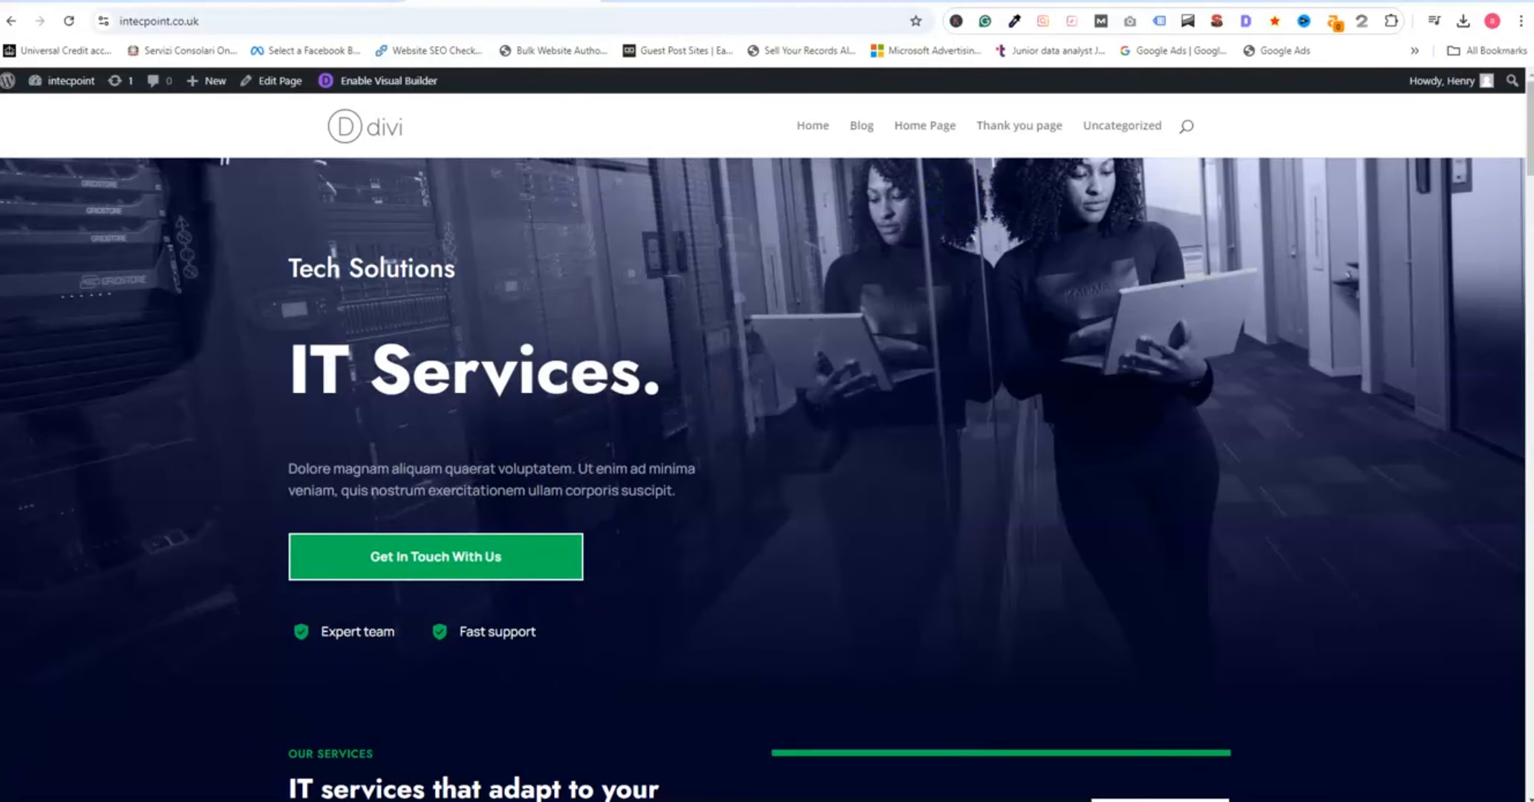
- Return to ZebraBuzz, close the embed code dialog and open the Test Business Growth form for editing
click(125, 3)
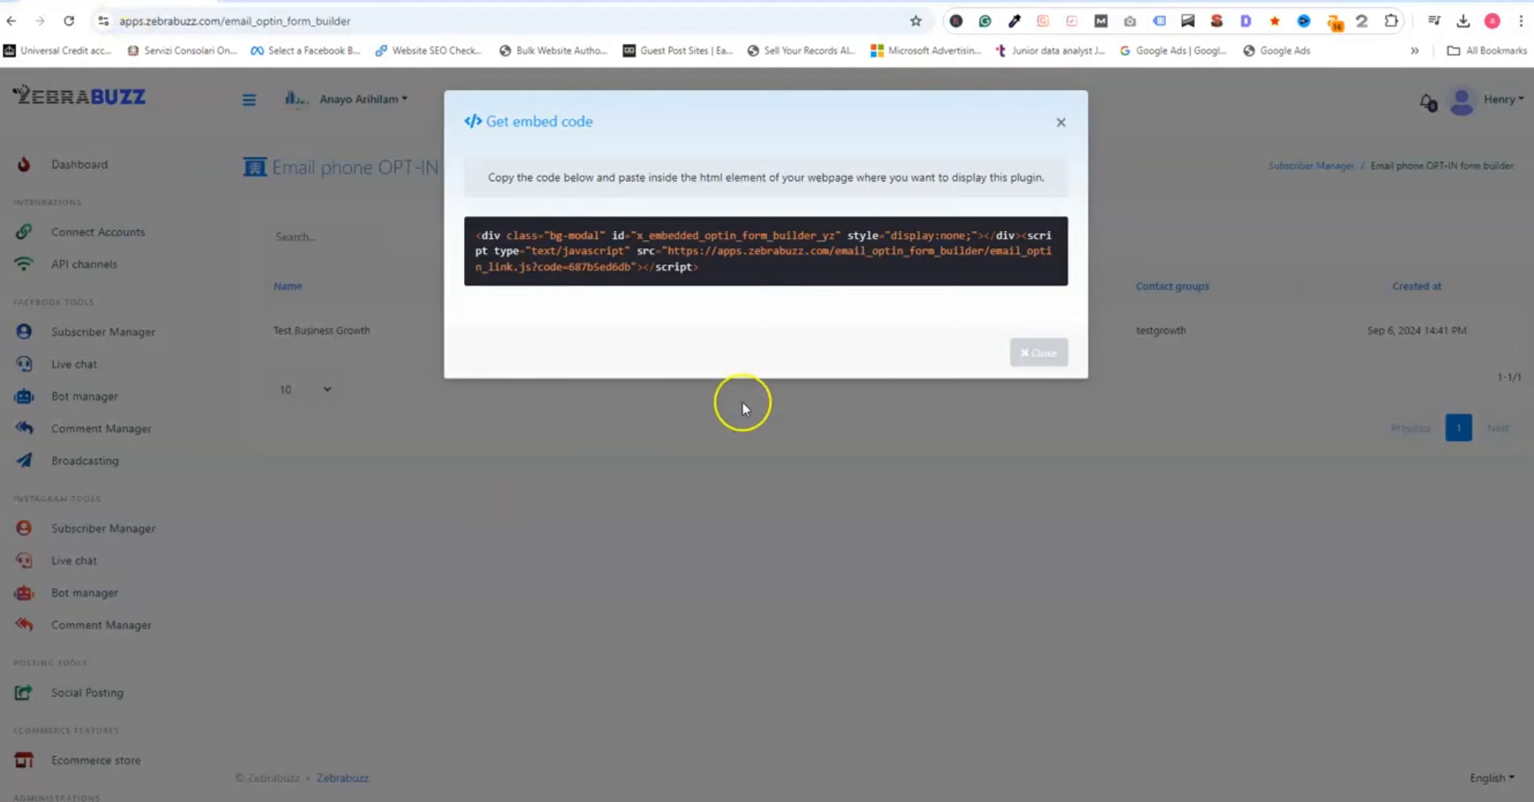
click(1044, 351)
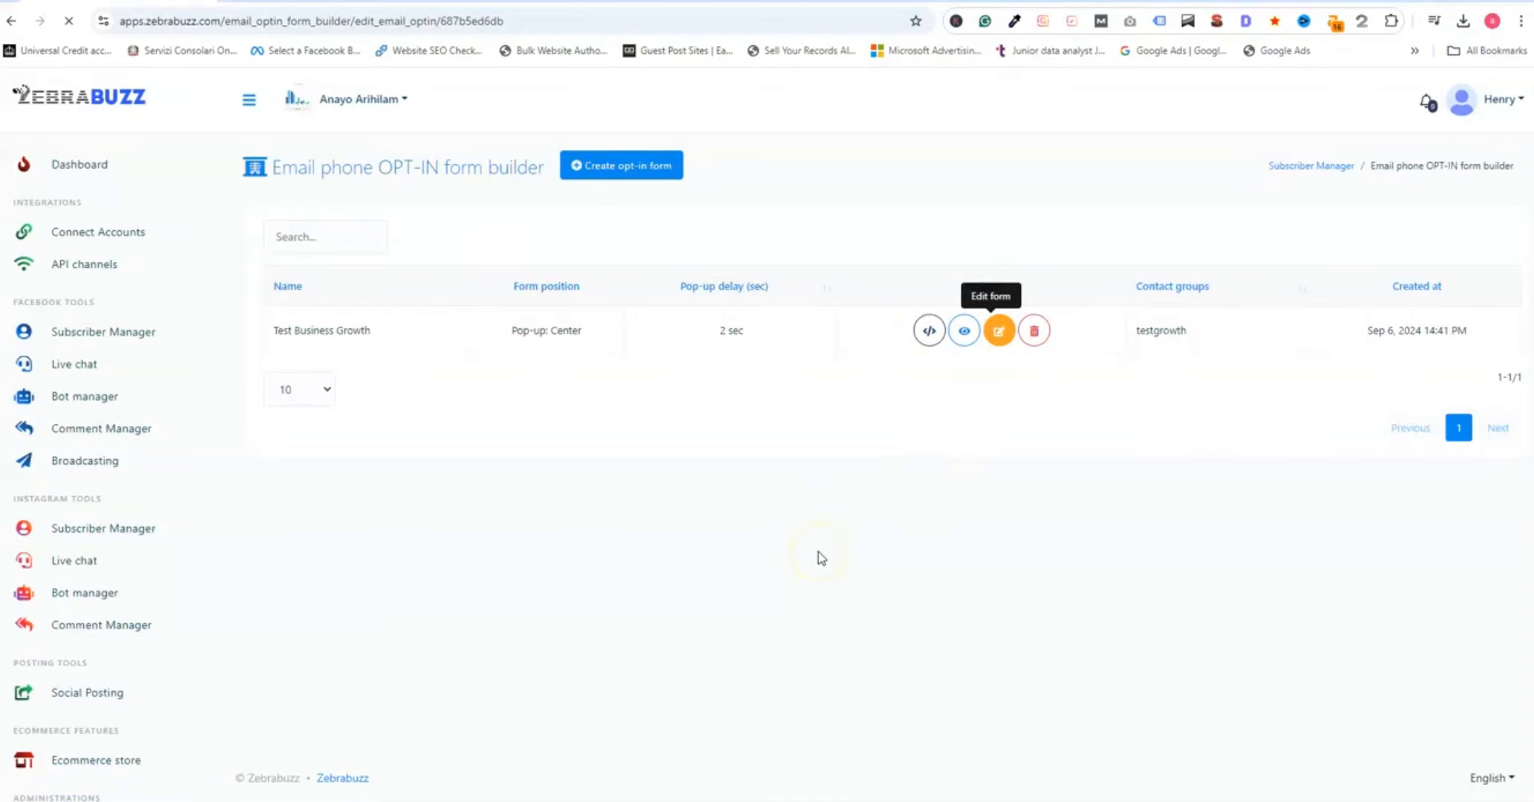
- Change the subscribe button's style to Success and save the updated opt-in form
scroll(765, 603, down, 3)
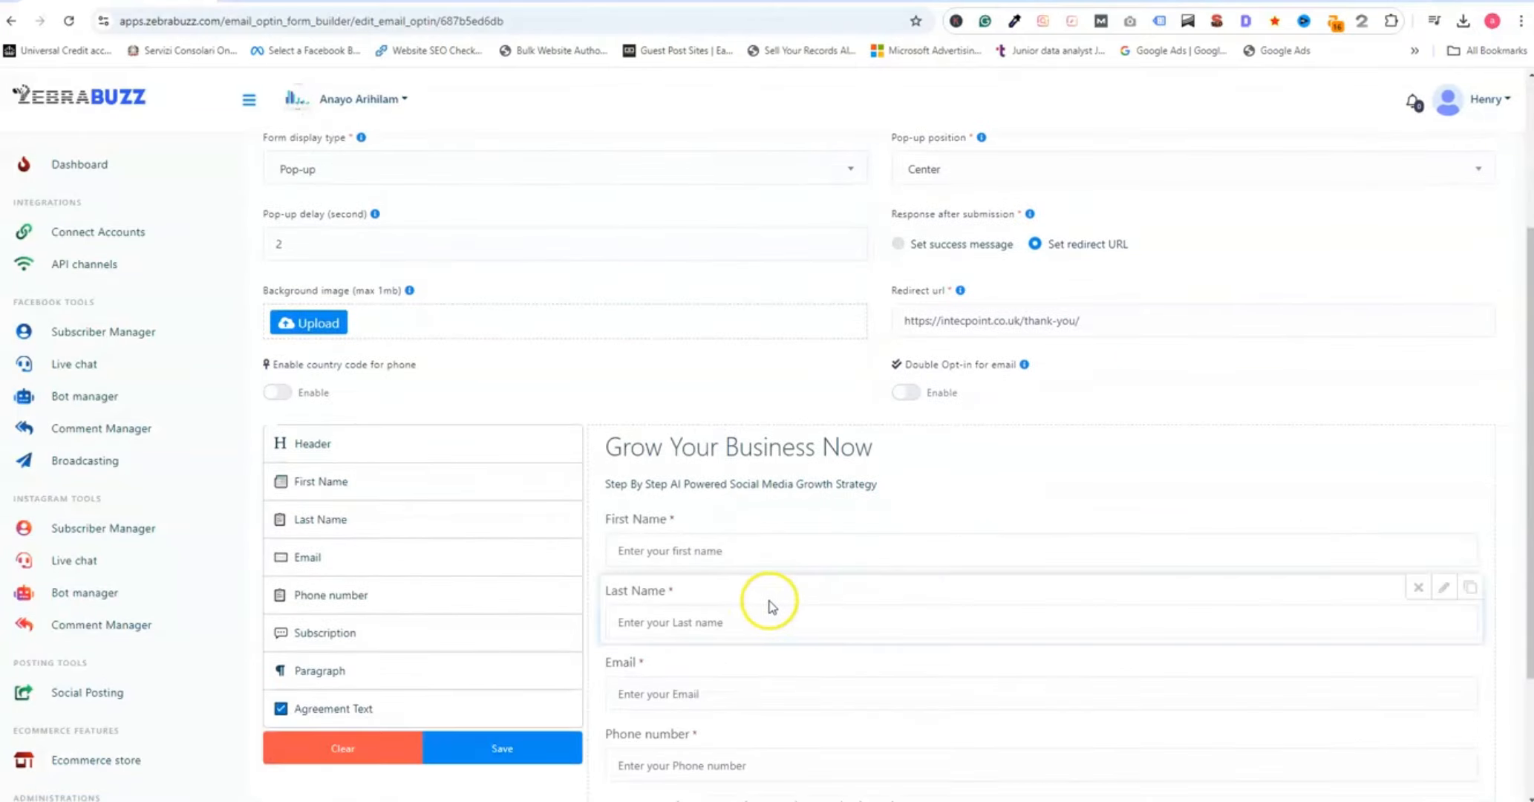
scroll(773, 605, down, 2)
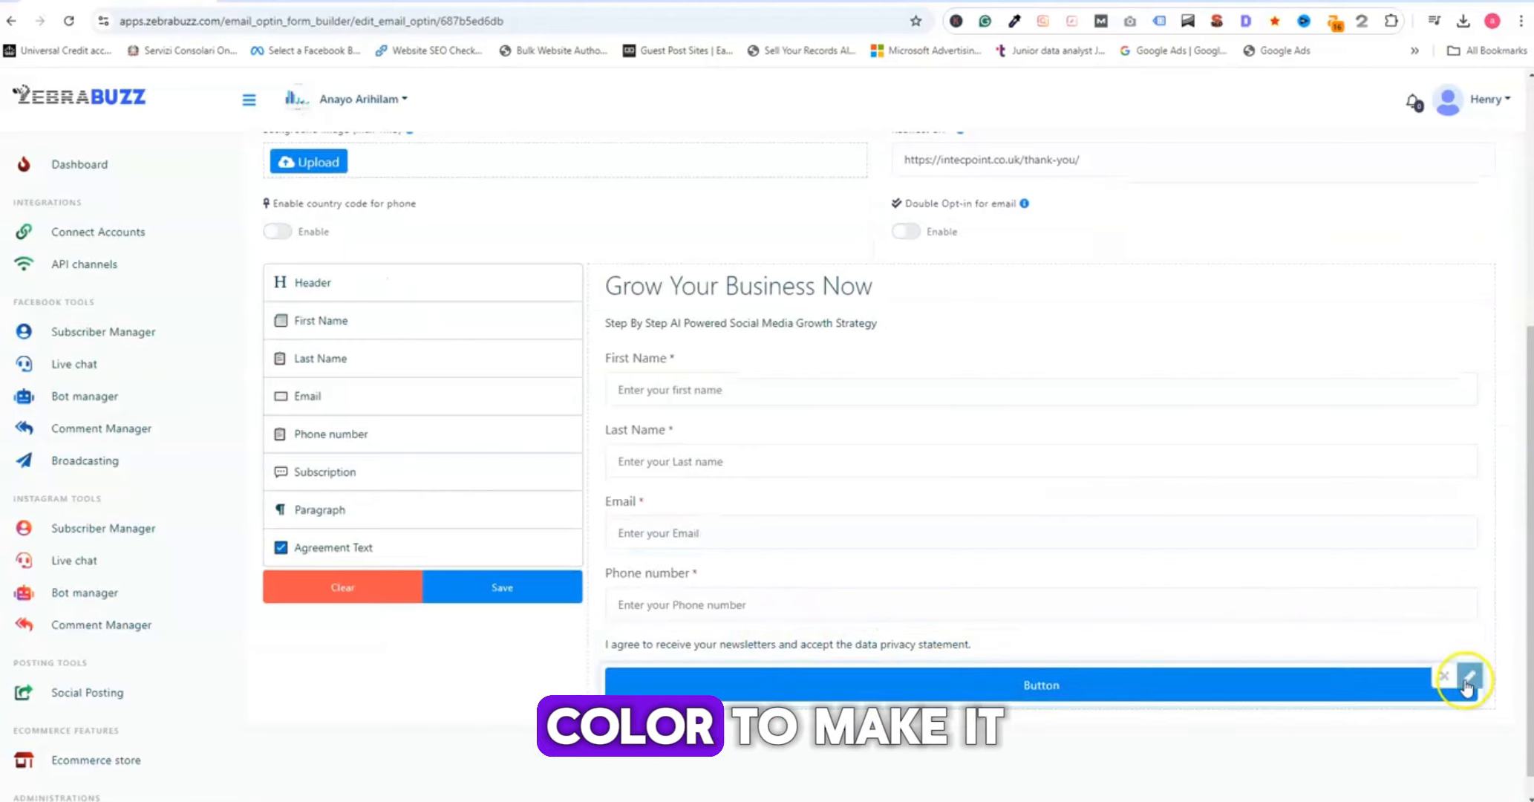
click(1466, 685)
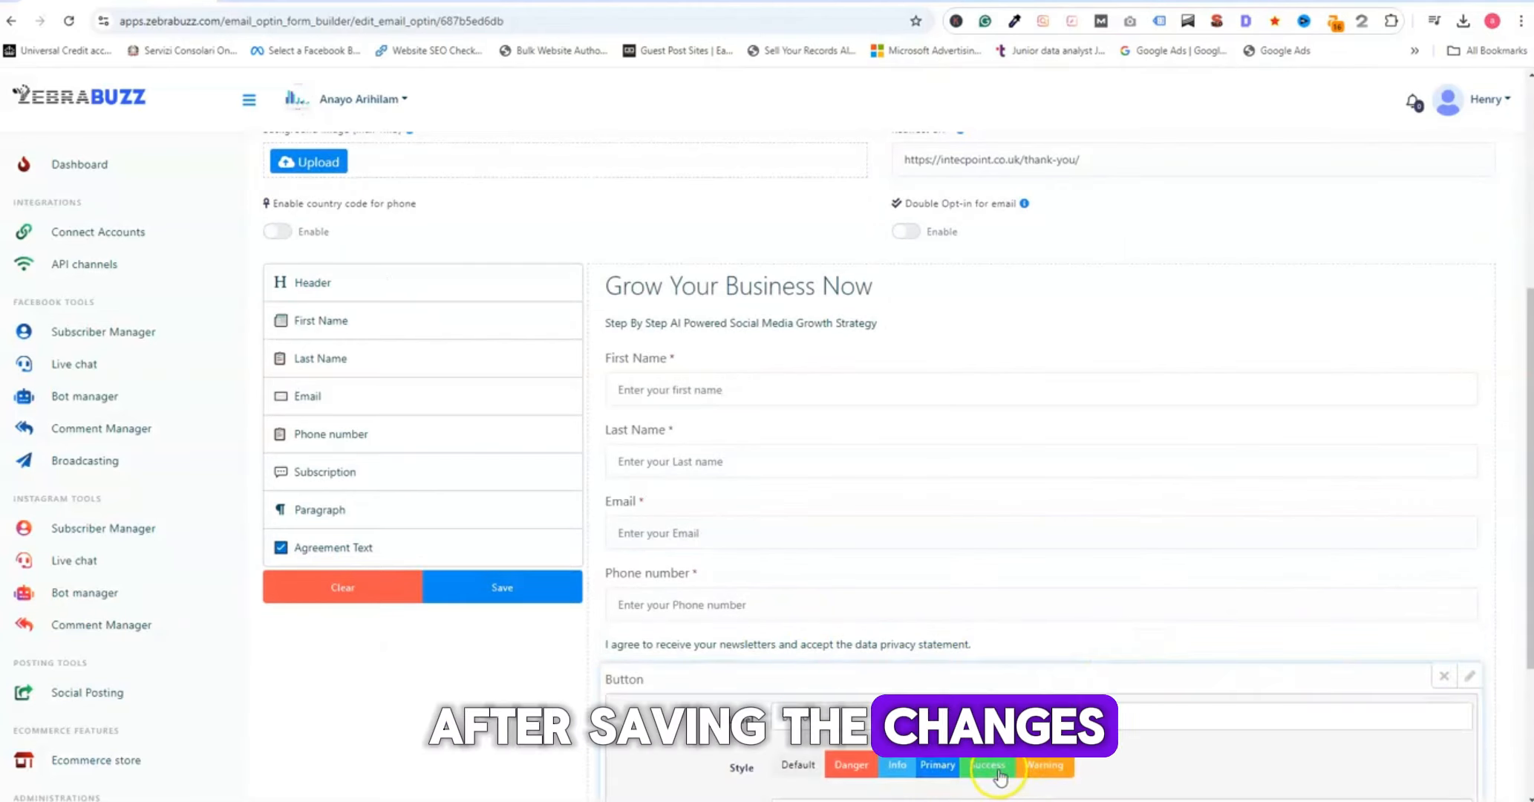
click(998, 770)
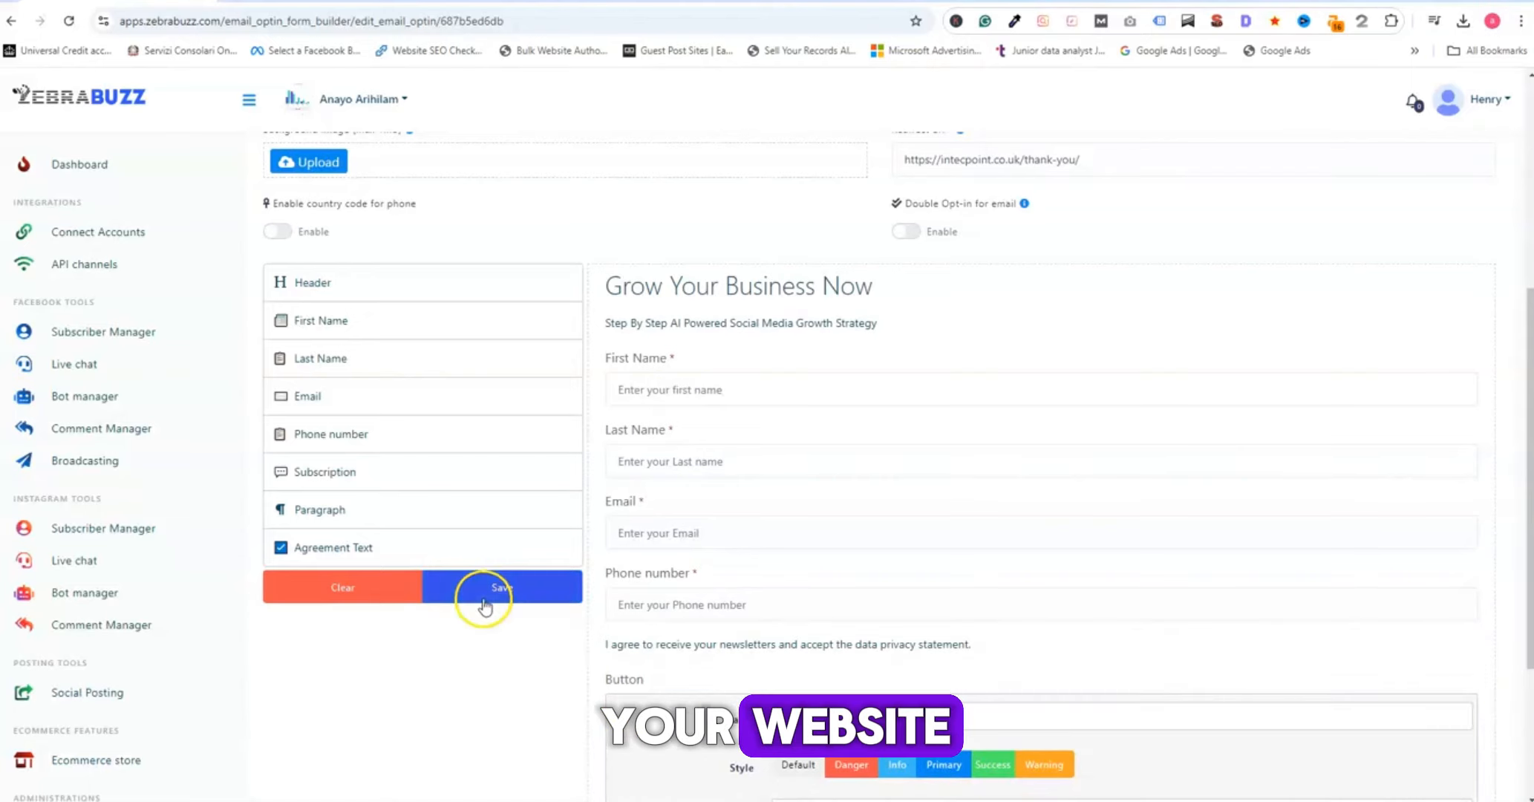
scroll(988, 705, down, 1)
scroll(928, 669, down, 3)
click(507, 428)
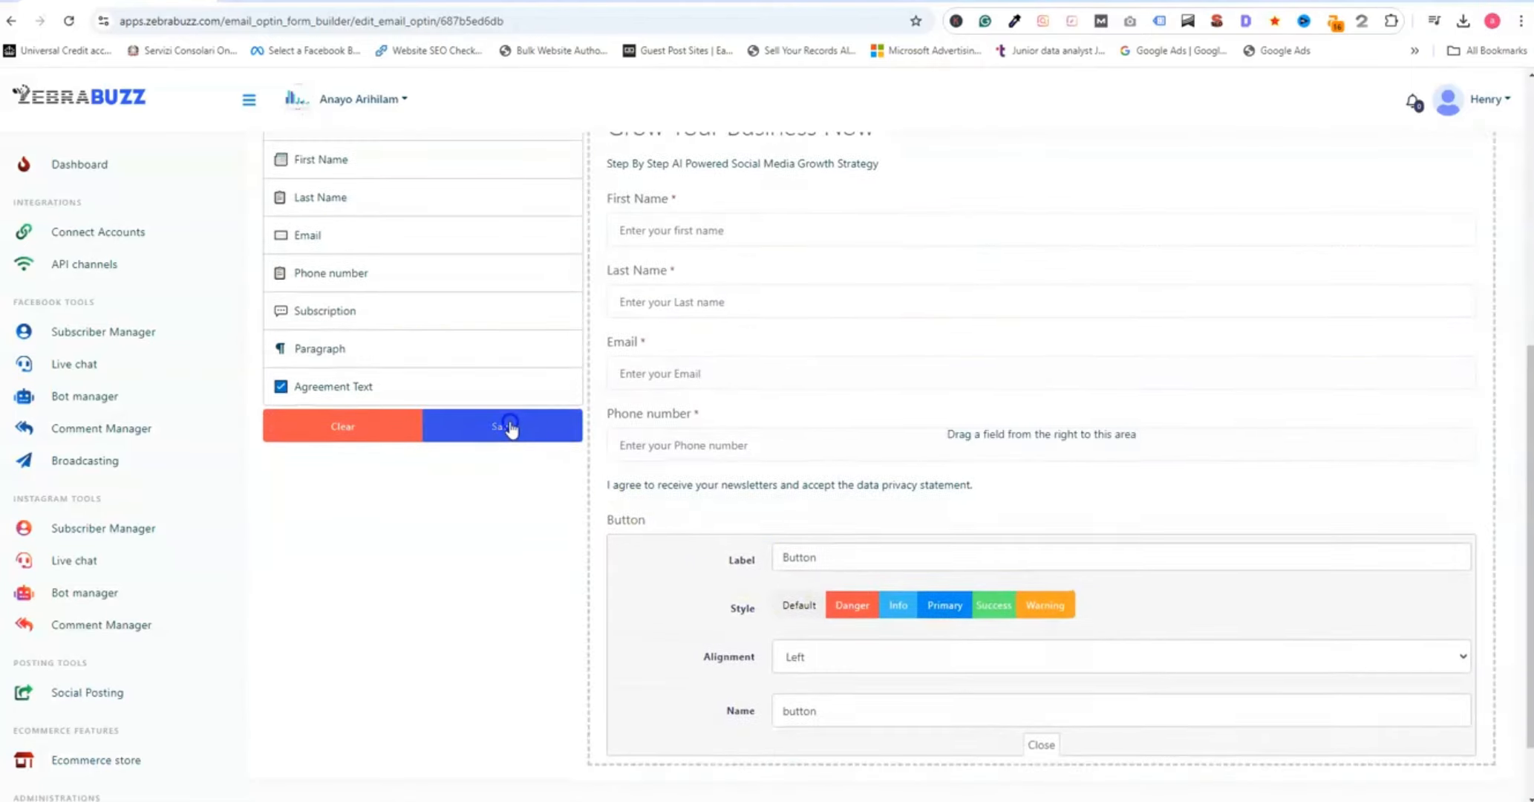
click(759, 535)
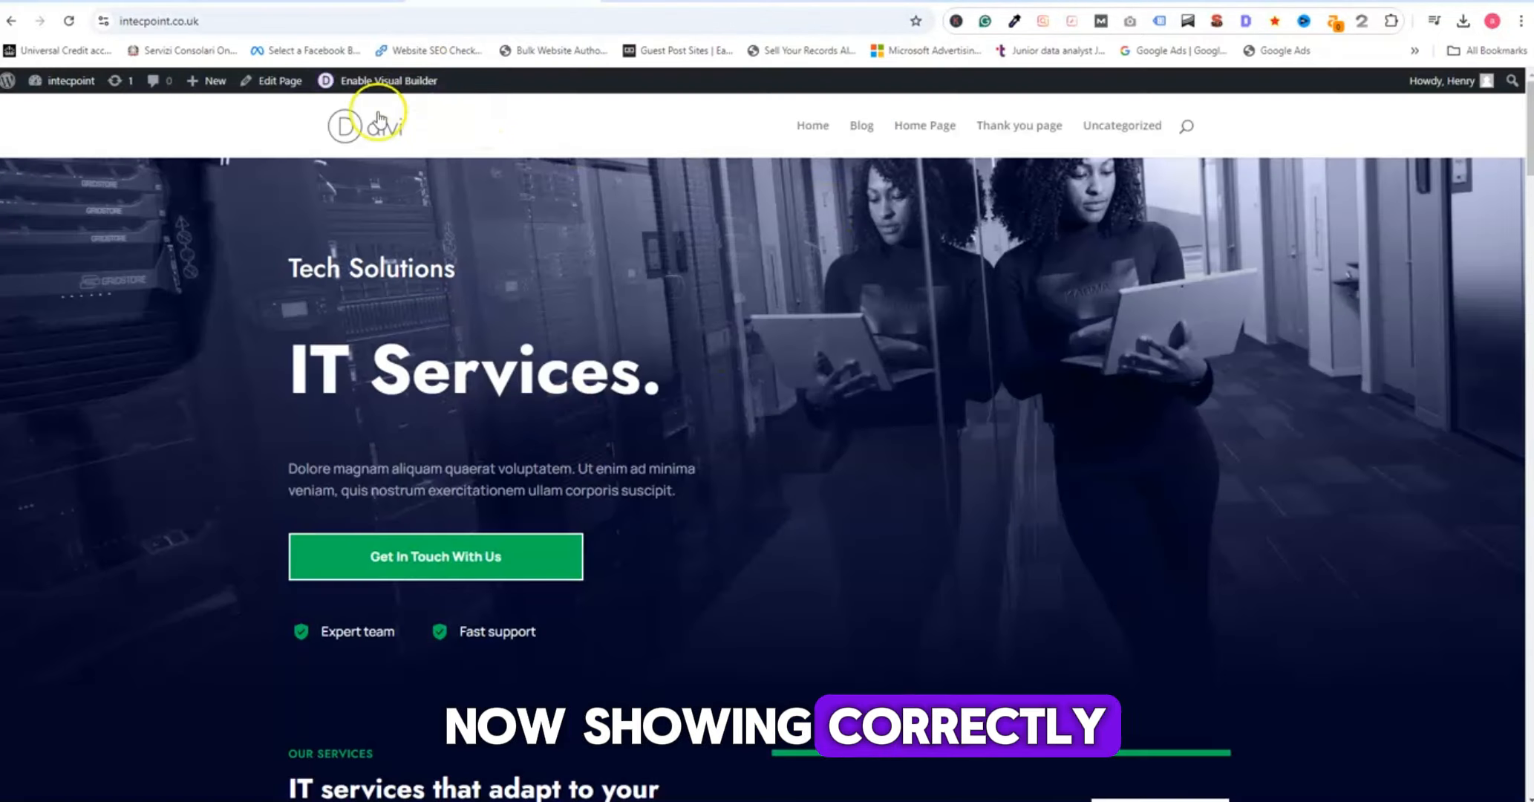
- Reload the website's home page, fill the pop-up with a saved contact profile, accept the agreement, and submit it
click(365, 125)
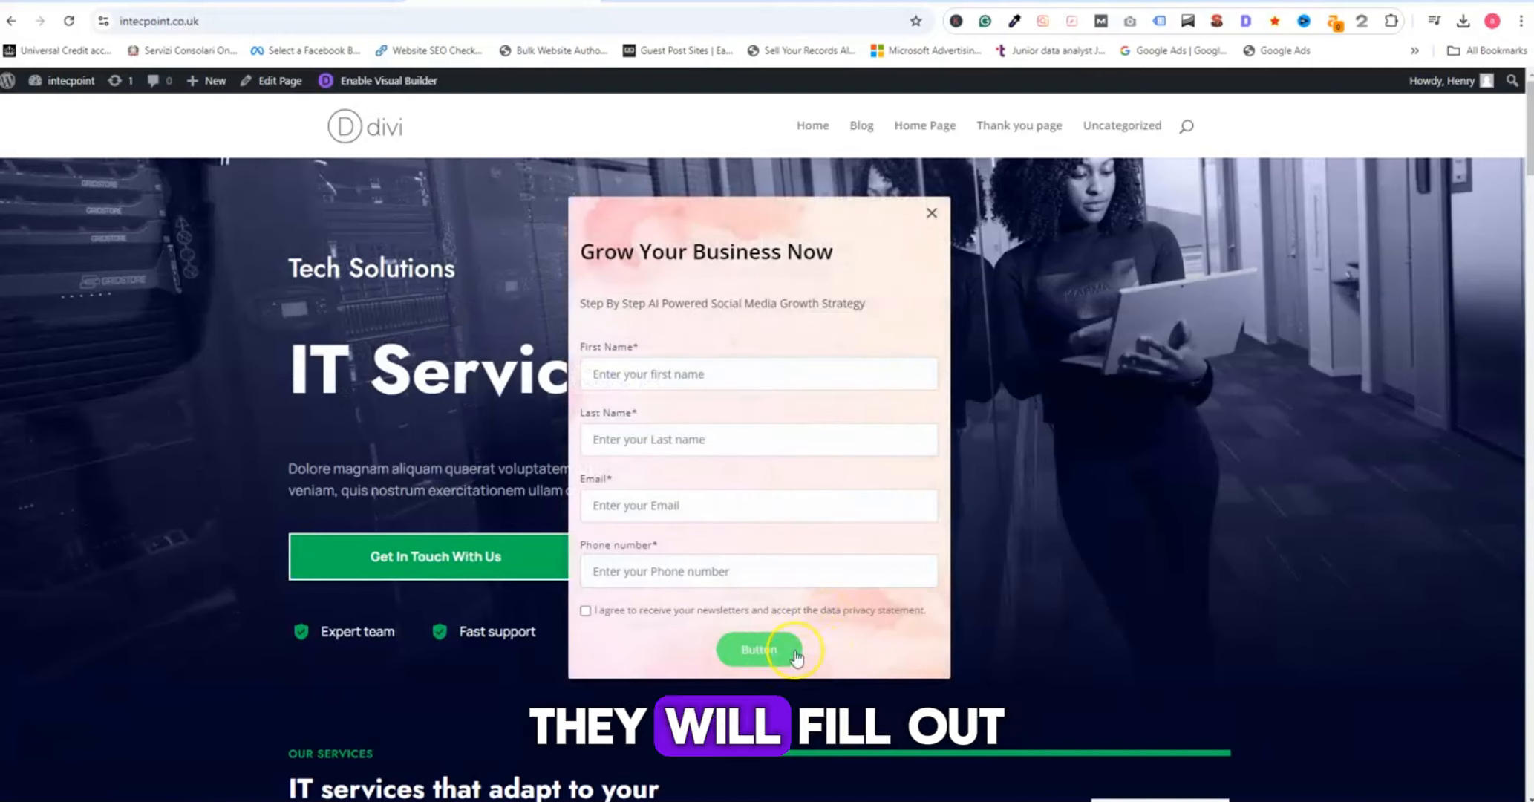
click(672, 373)
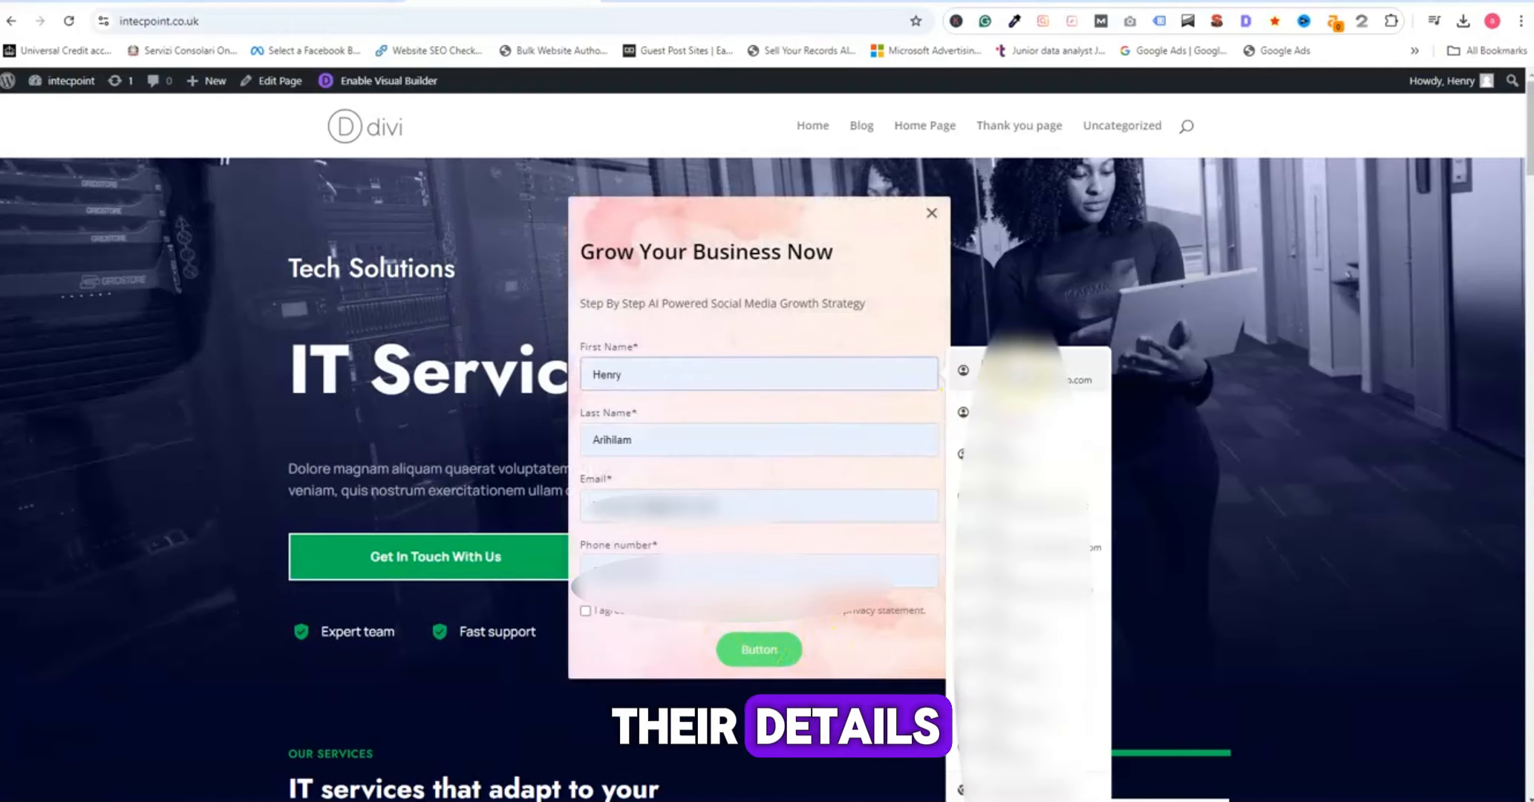
click(1028, 375)
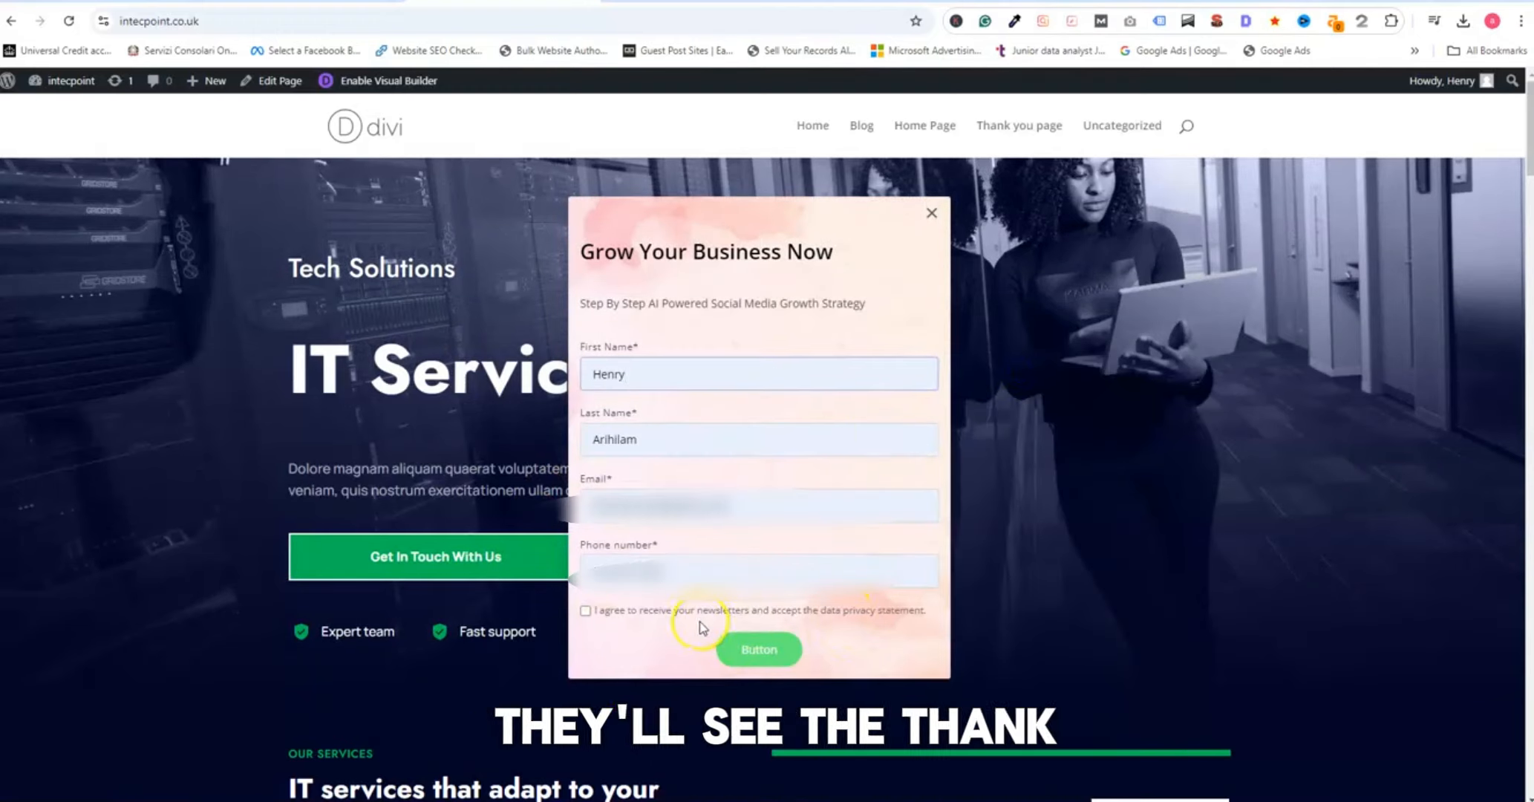
click(585, 610)
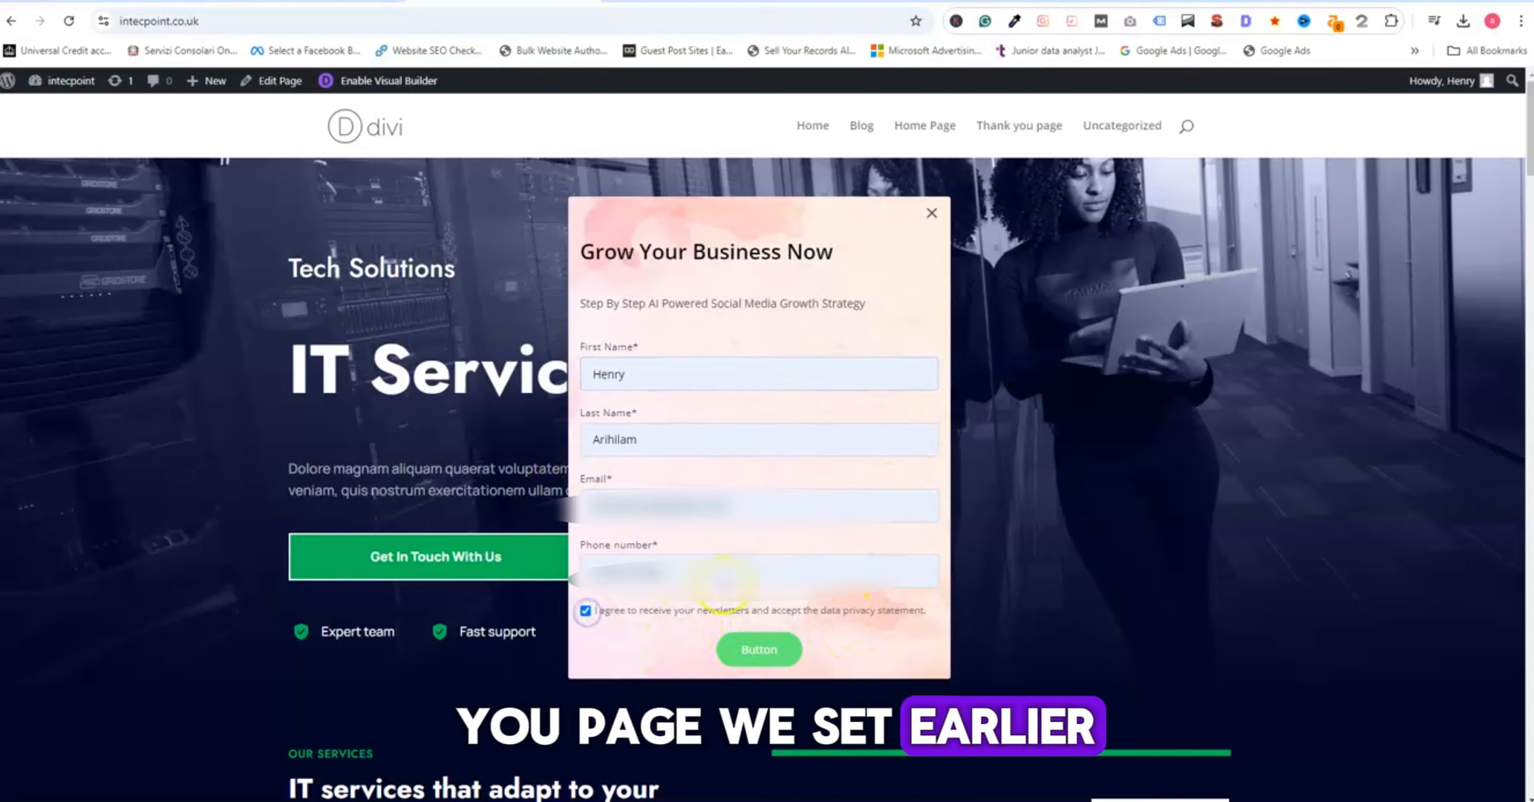
click(761, 653)
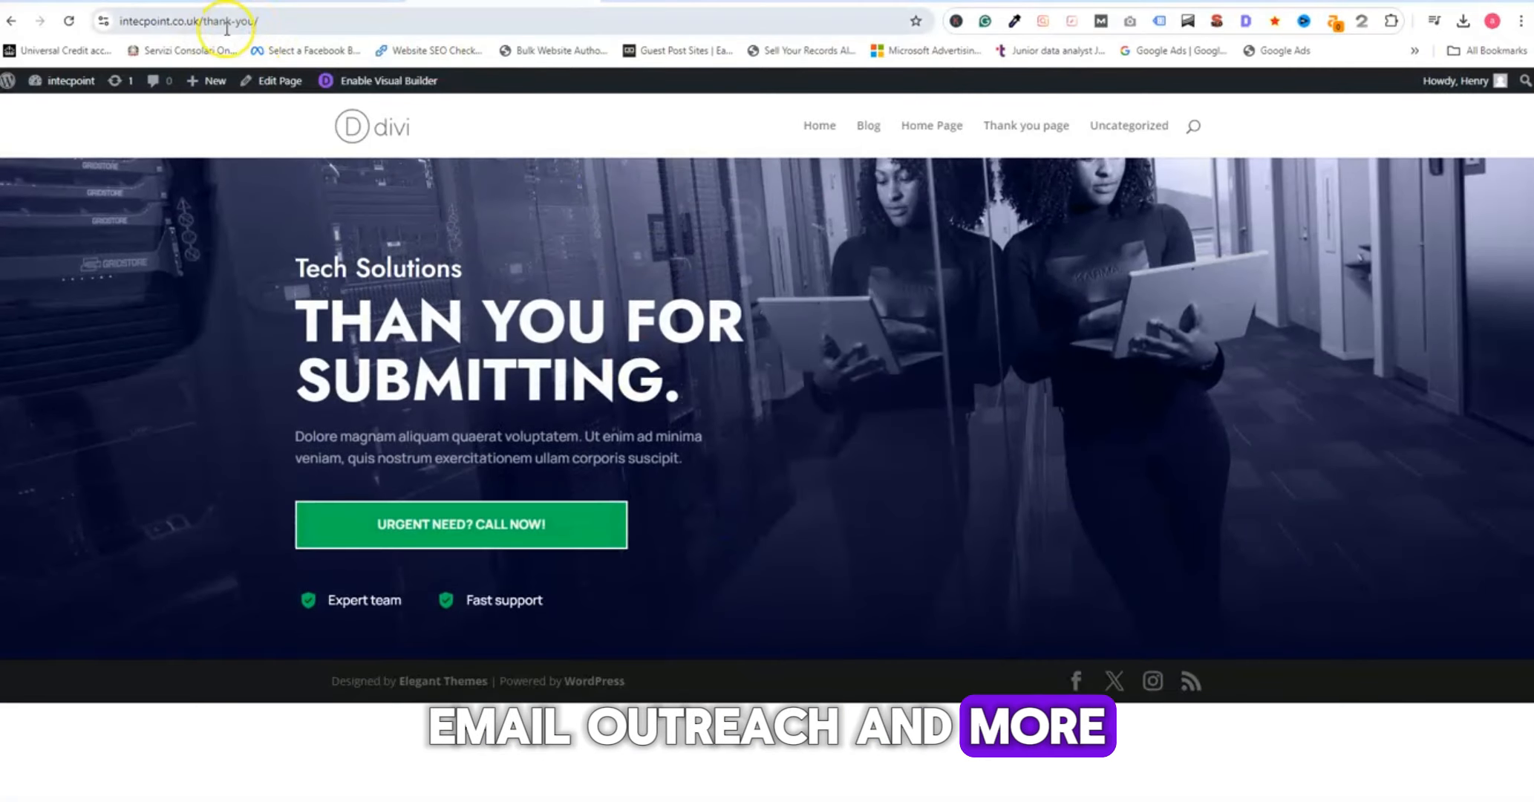
drag(258, 21, 192, 21)
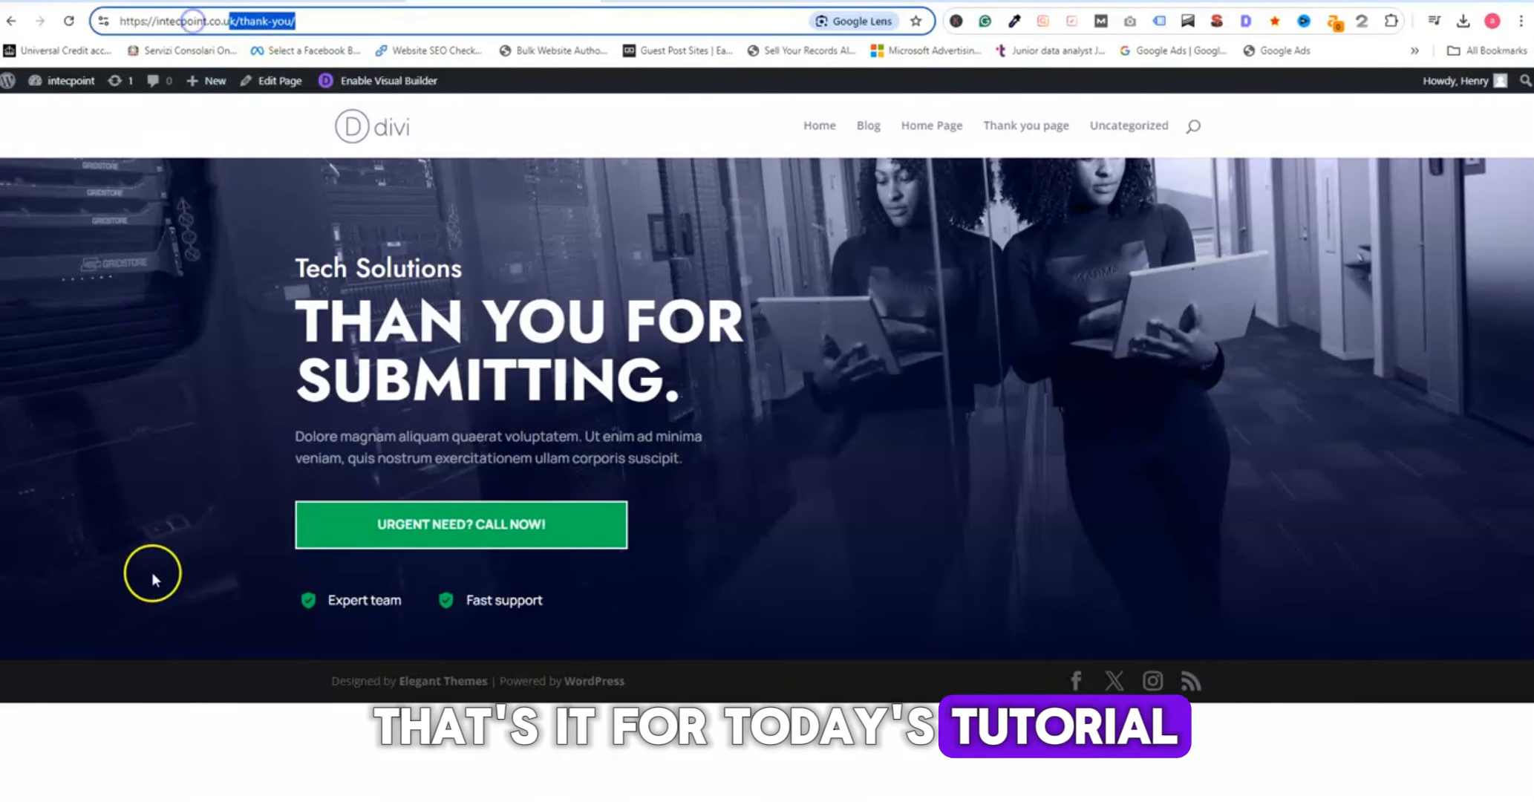